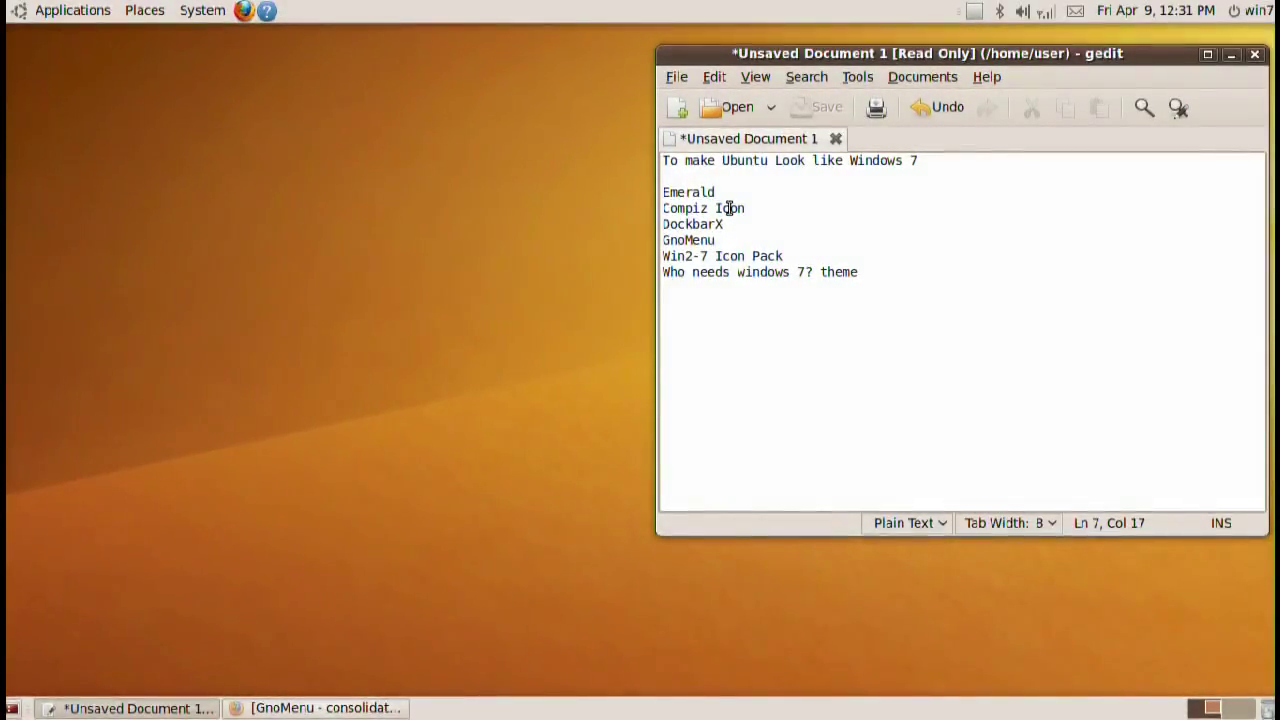
- Select the component names listed in the gedit notes
{"action": "left_click_drag", "start_coordinate": [925, 281], "coordinate": [646, 200]}
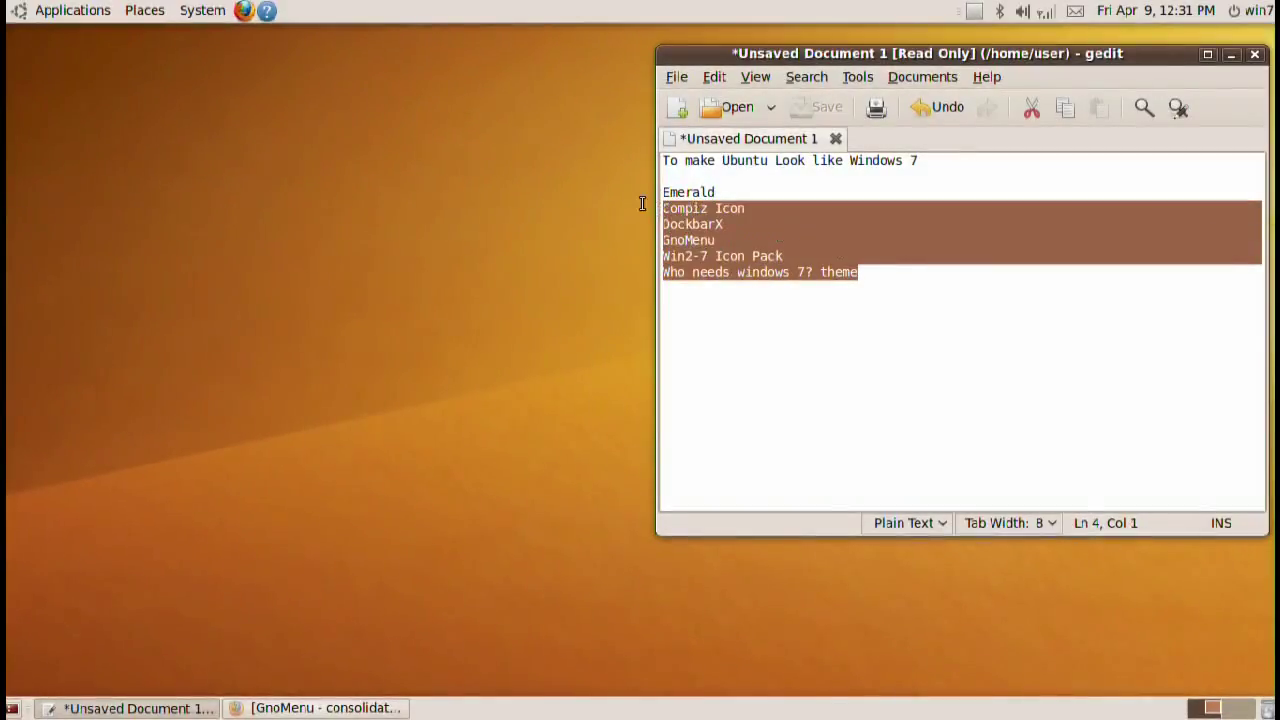
{"action": "left_click", "coordinate": [689, 191]}
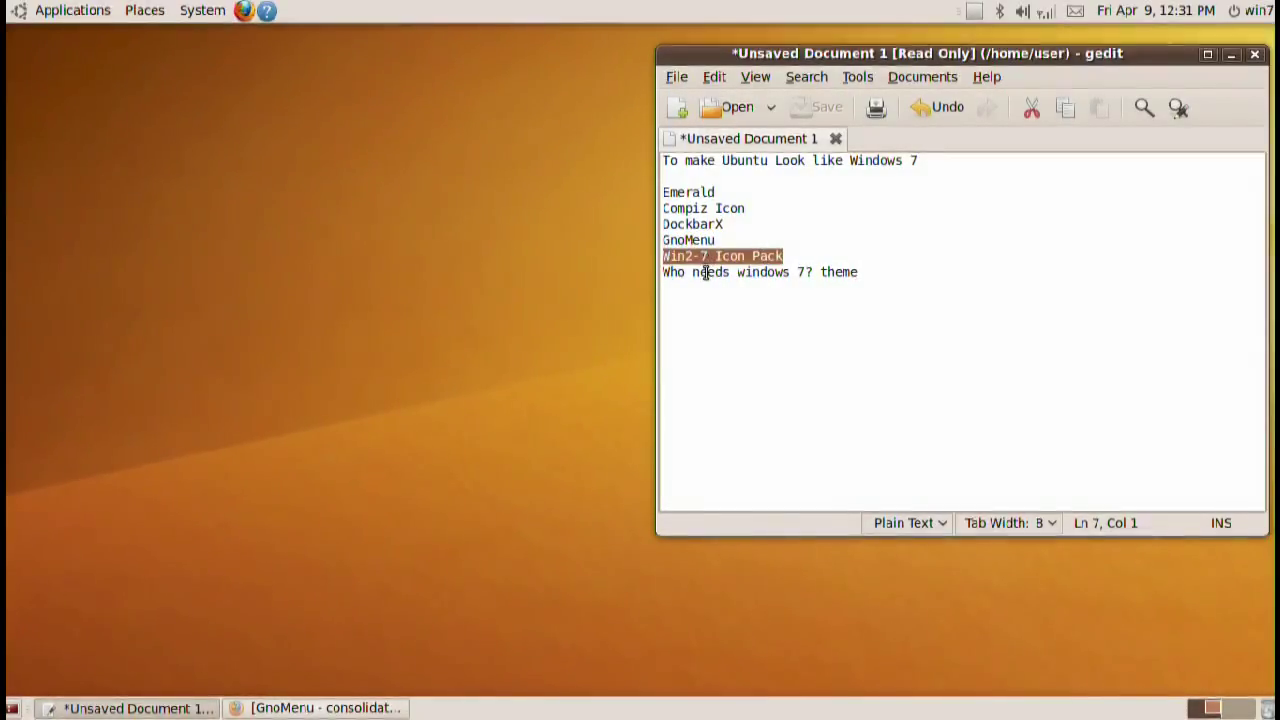
{"action": "left_click_drag", "start_coordinate": [838, 271], "coordinate": [620, 178]}
{"action": "left_click", "coordinate": [695, 210]}
- Review the emerald and libemeraldengine-dev packages in Synaptic without changes, then close it
{"action": "left_click", "coordinate": [188, 12]}
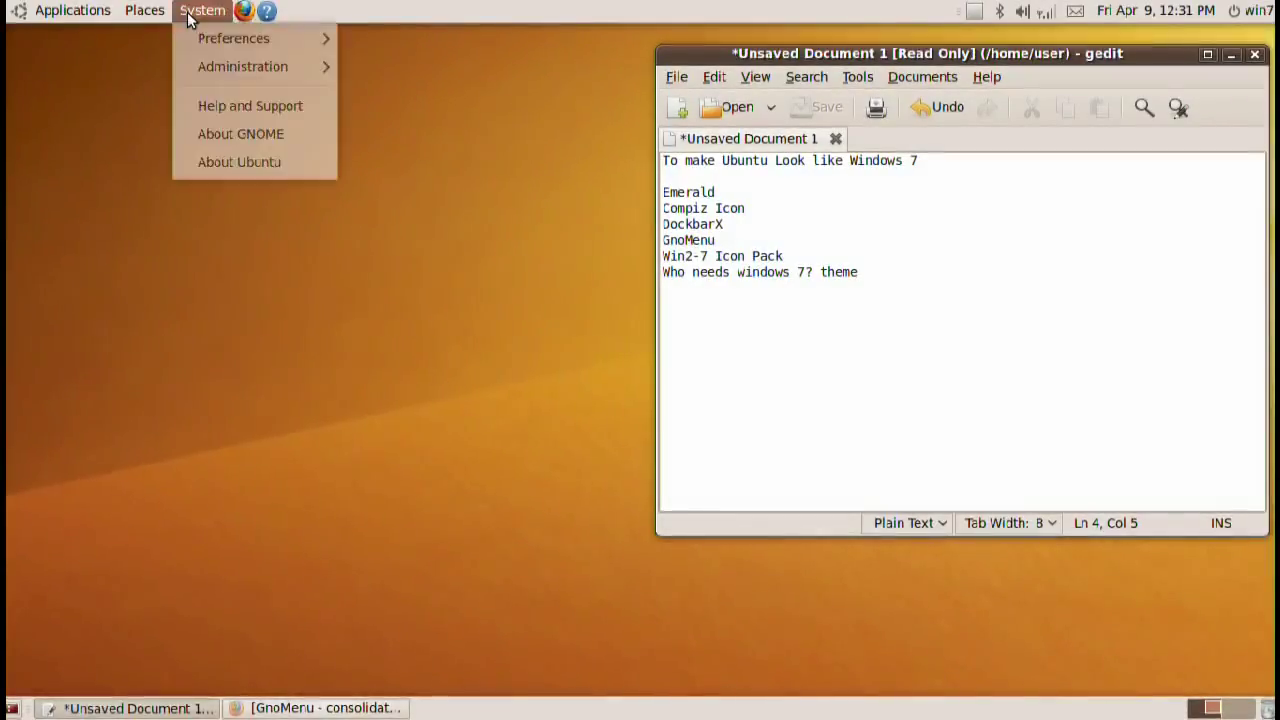
{"action": "mouse_move", "coordinate": [204, 66]}
{"action": "left_click", "coordinate": [413, 377]}
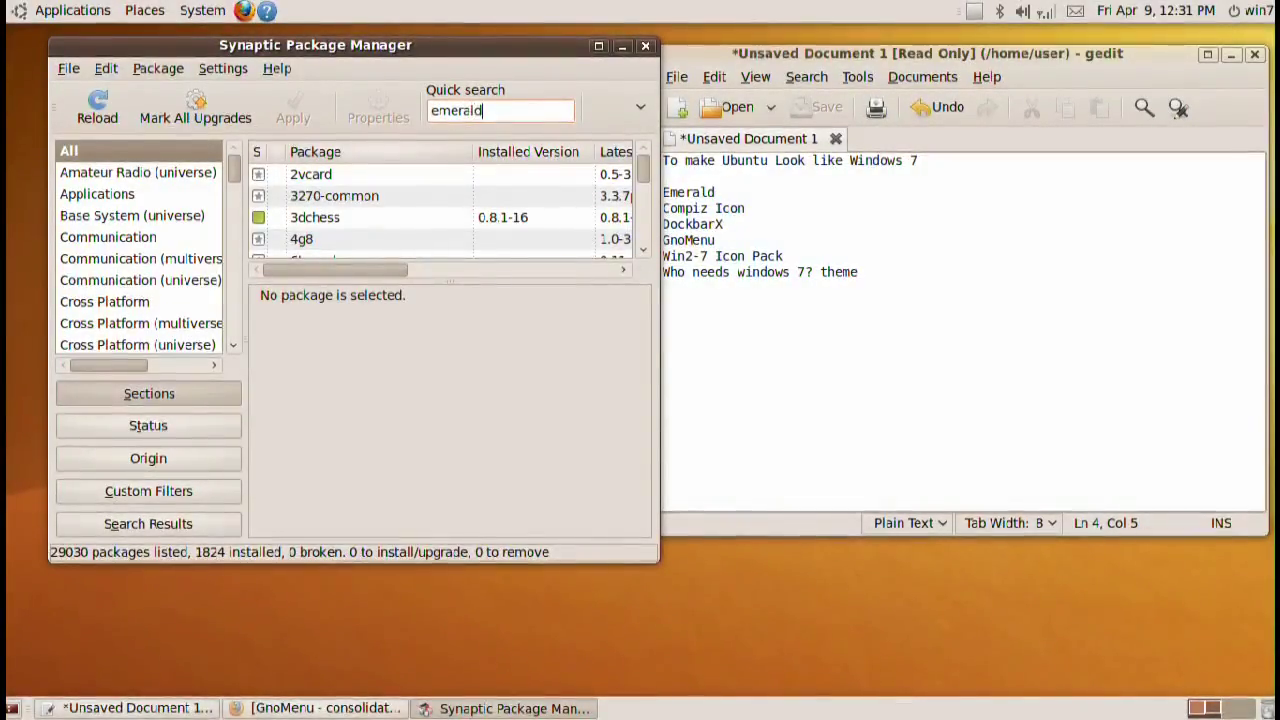
{"action": "left_click", "coordinate": [298, 196]}
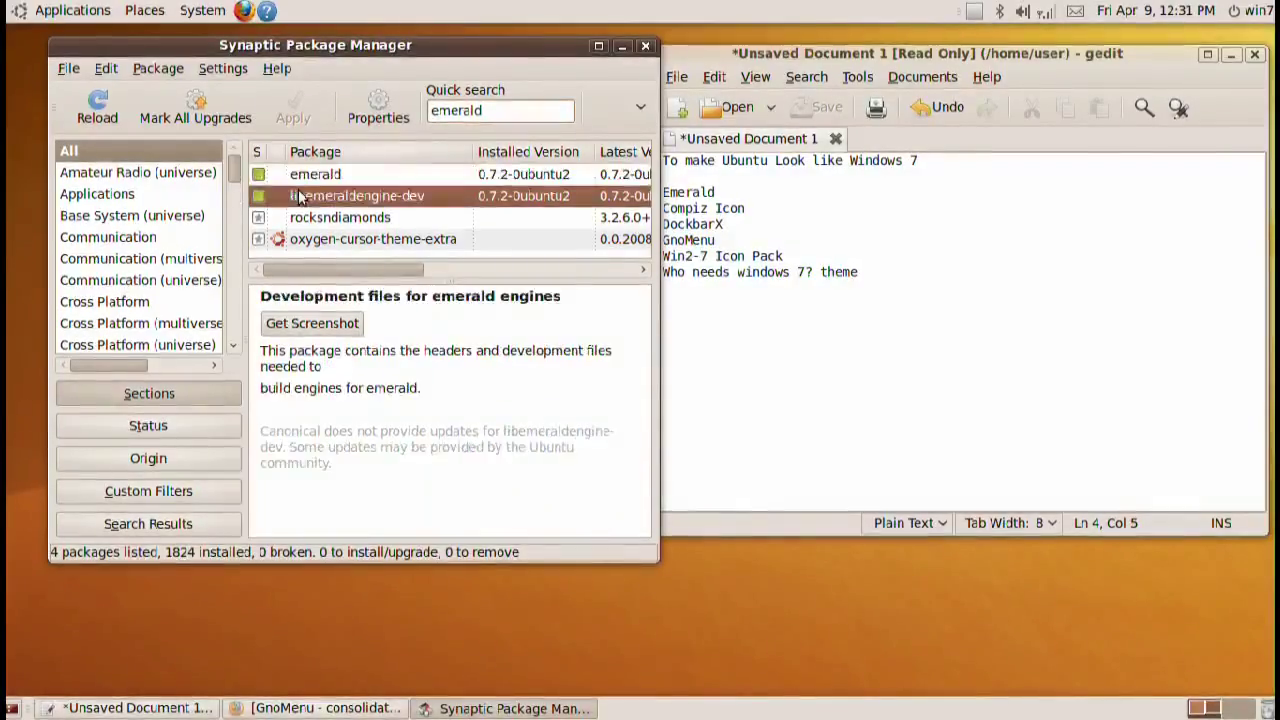
{"action": "left_click", "coordinate": [323, 174]}
{"action": "left_click", "coordinate": [368, 198]}
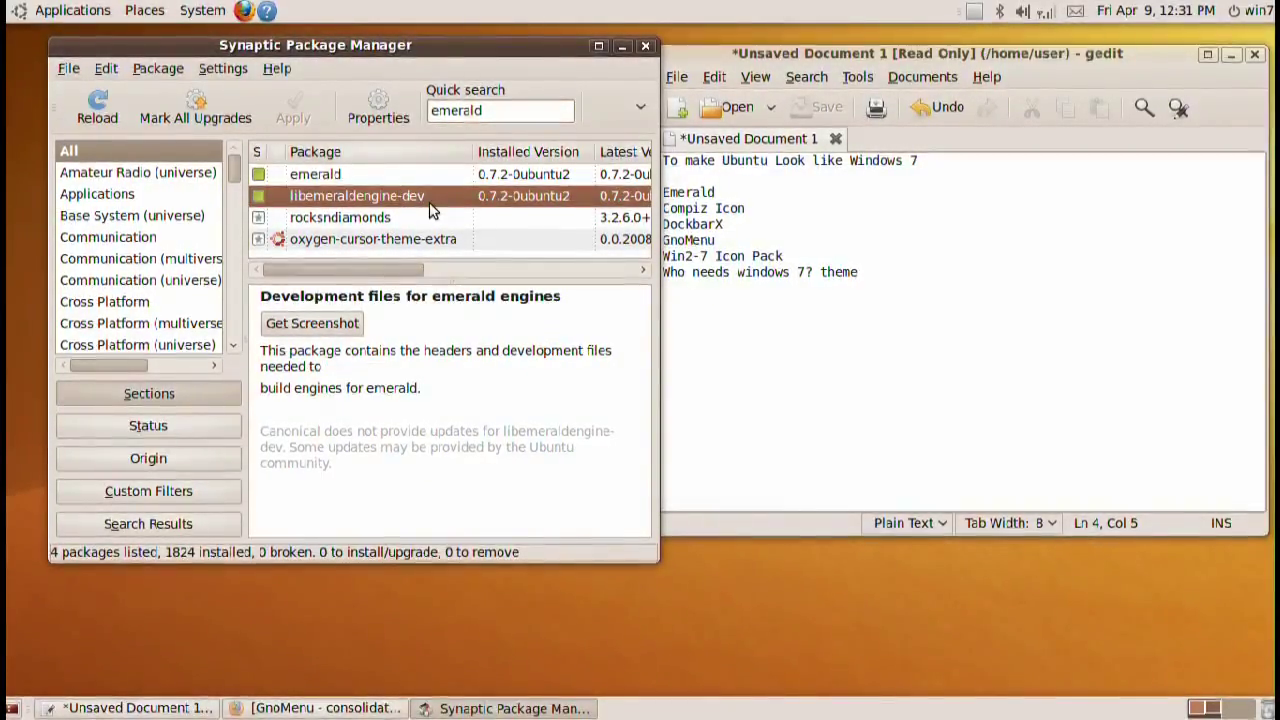
{"action": "left_click", "coordinate": [386, 174]}
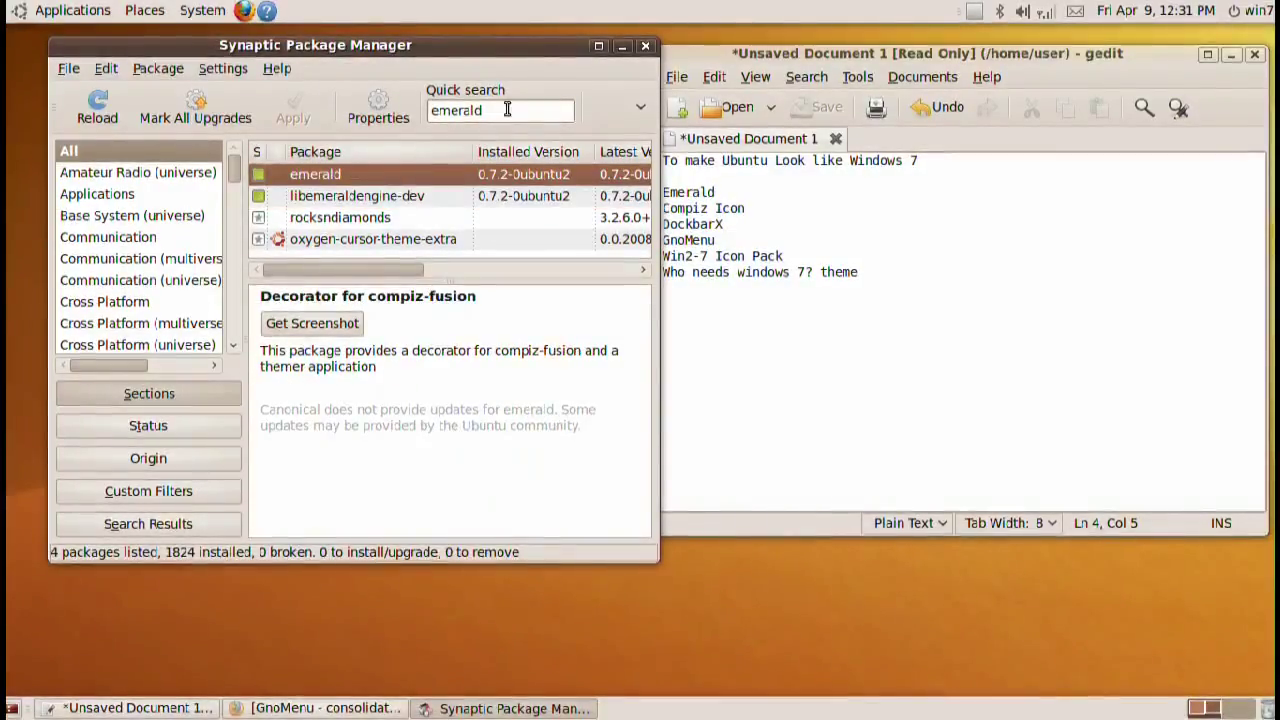
{"action": "left_click", "coordinate": [260, 179]}
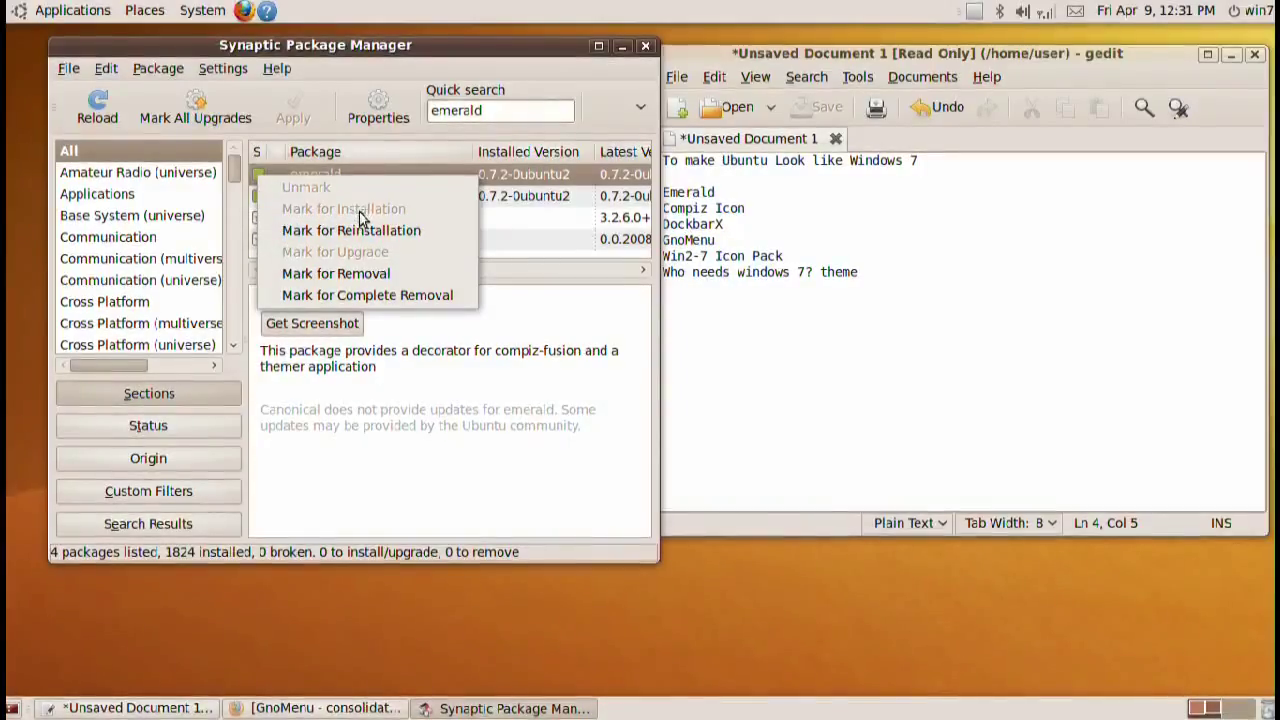
{"action": "left_click", "coordinate": [365, 177]}
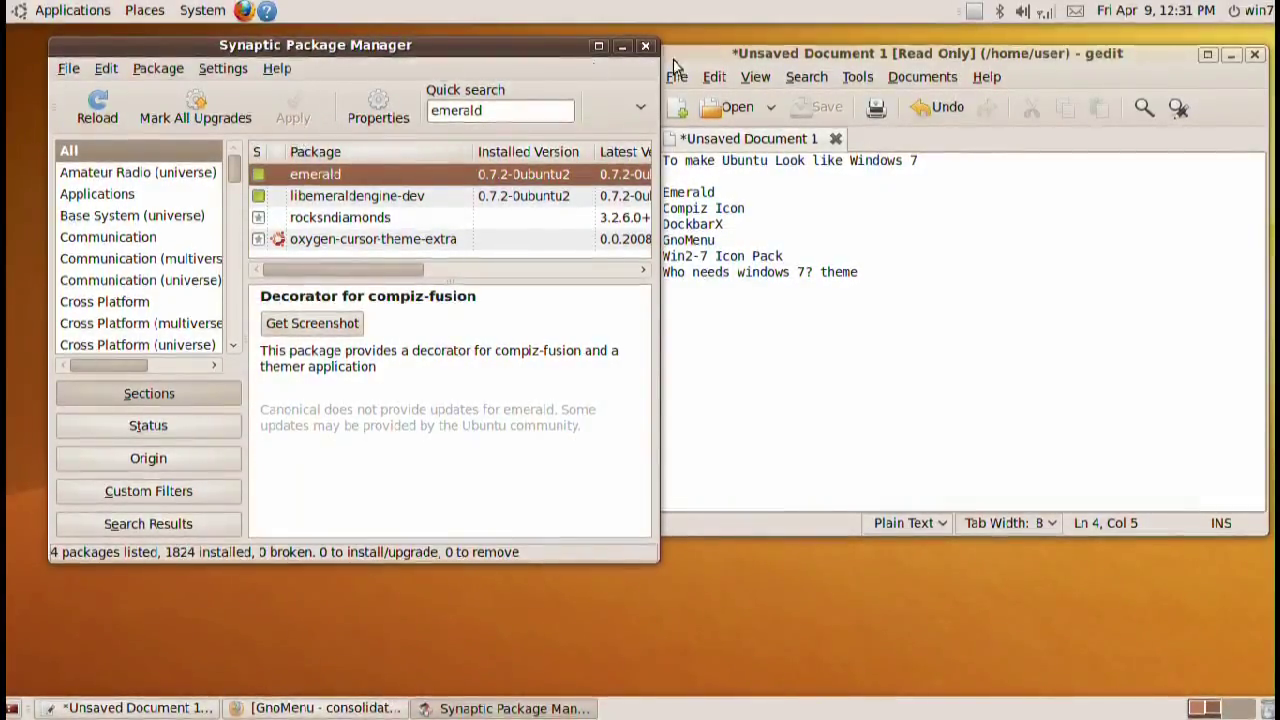
{"action": "left_click", "coordinate": [645, 46]}
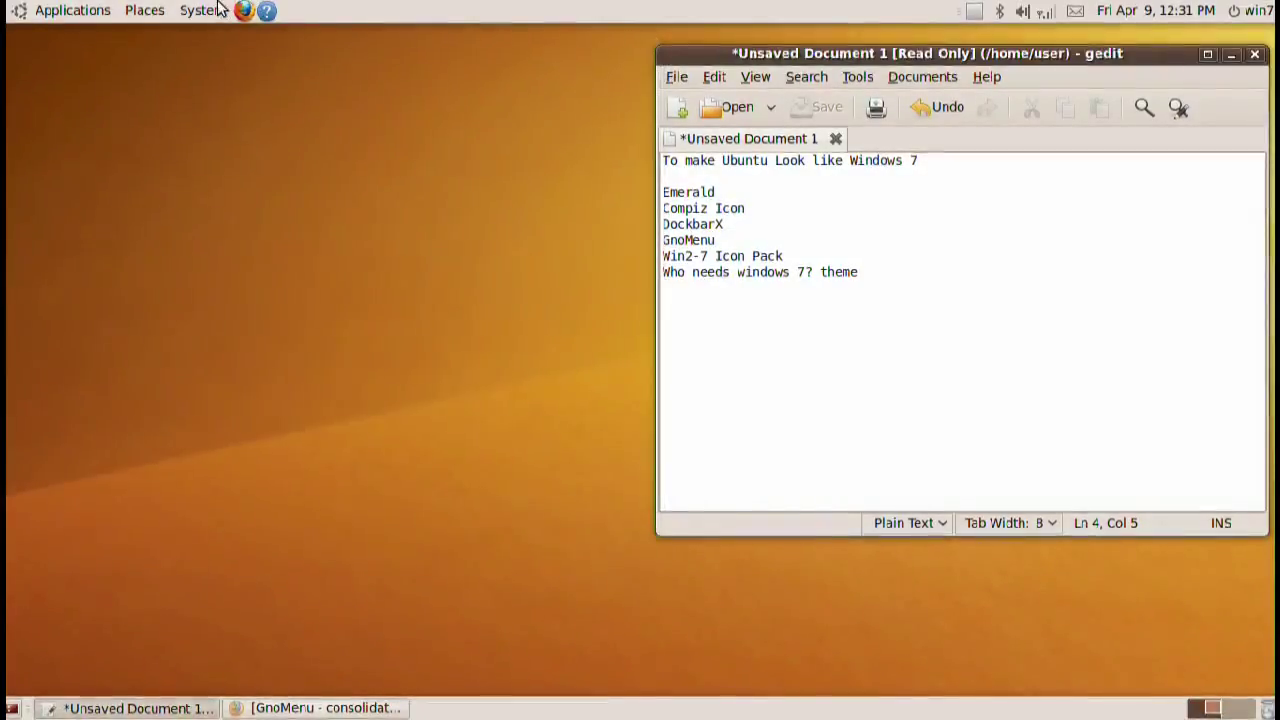
- Launch Emerald Theme Manager from System > Preferences and arrange it beside gedit
{"action": "left_click", "coordinate": [202, 10]}
{"action": "mouse_move", "coordinate": [225, 38]}
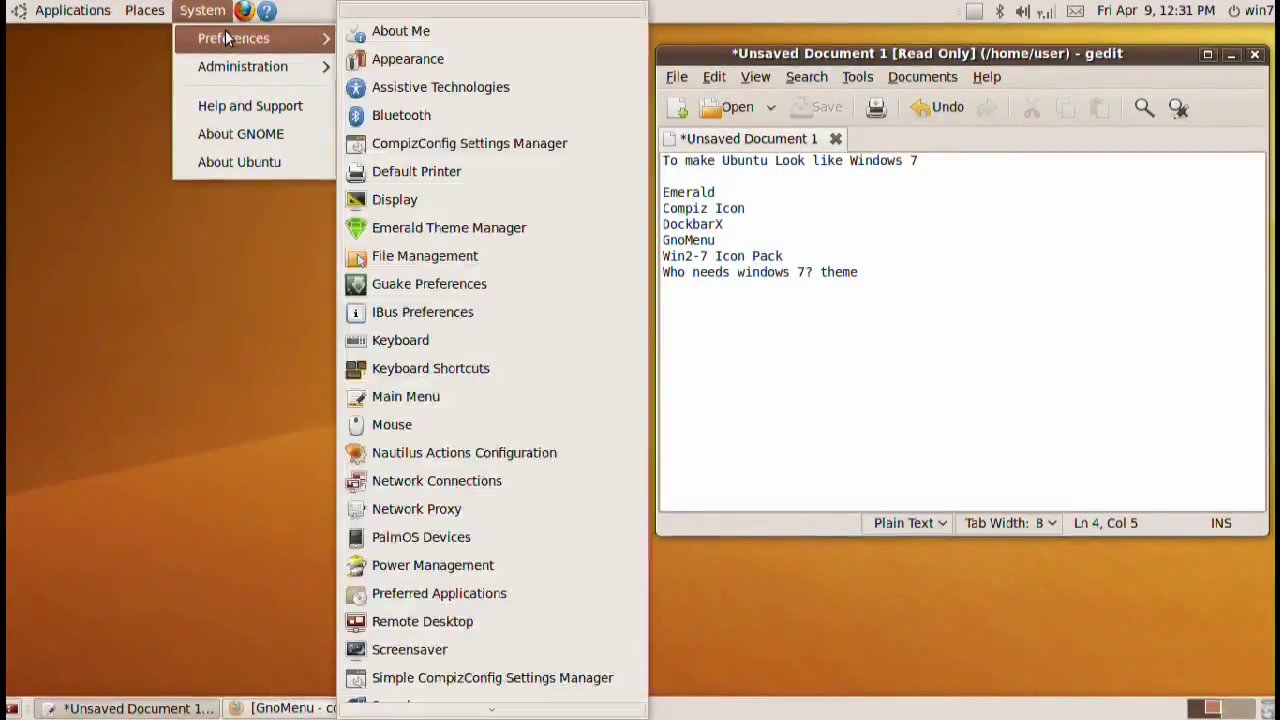
{"action": "left_click", "coordinate": [398, 228]}
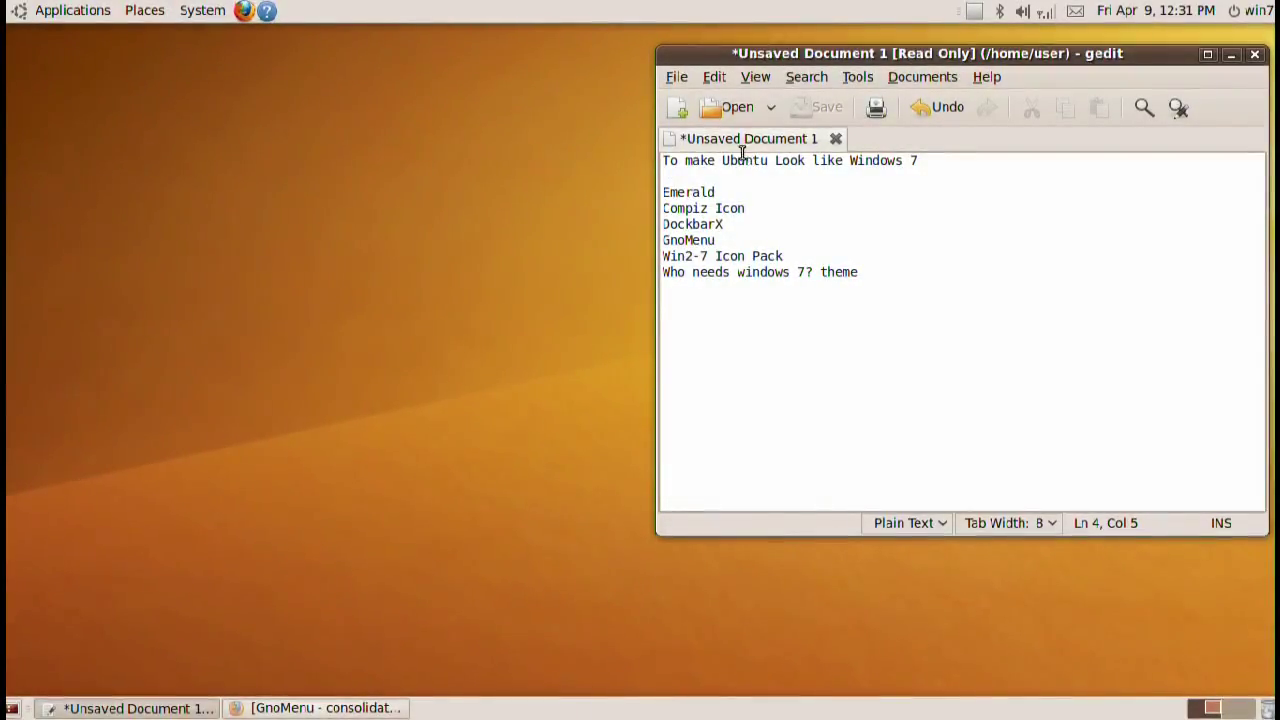
{"action": "left_click_drag", "start_coordinate": [721, 53], "coordinate": [695, 50]}
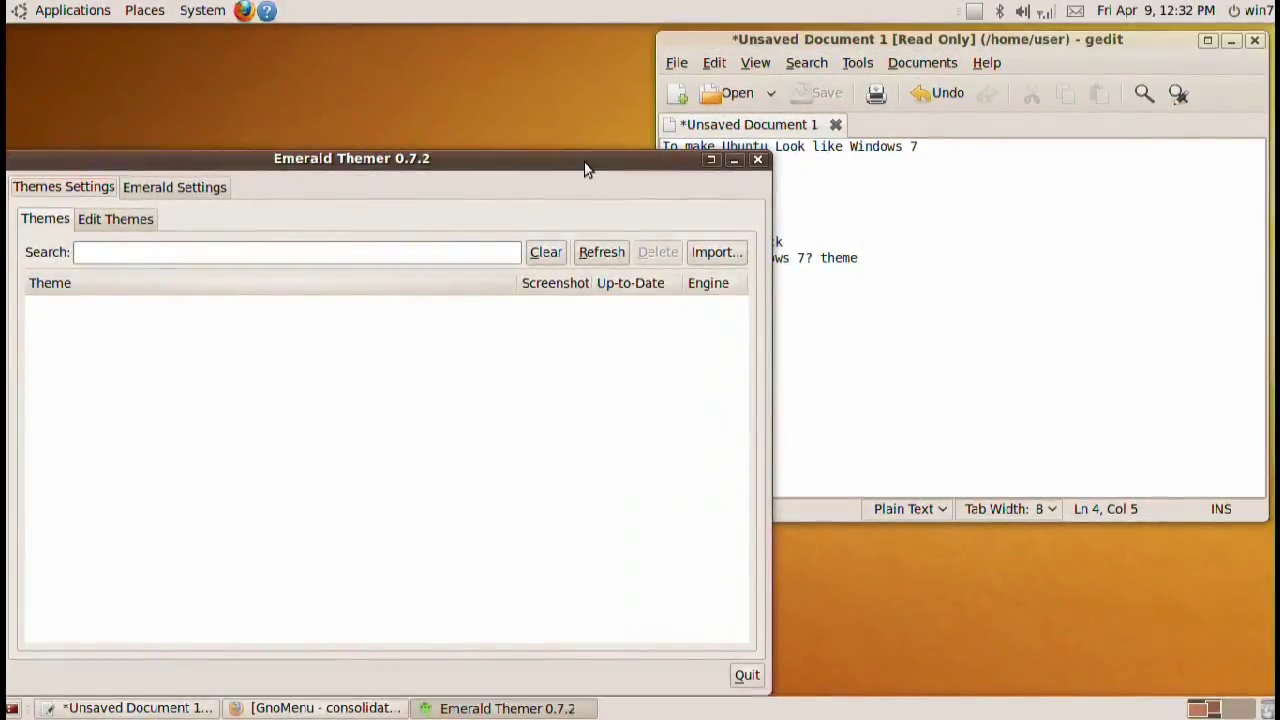
{"action": "left_click_drag", "start_coordinate": [587, 168], "coordinate": [592, 82]}
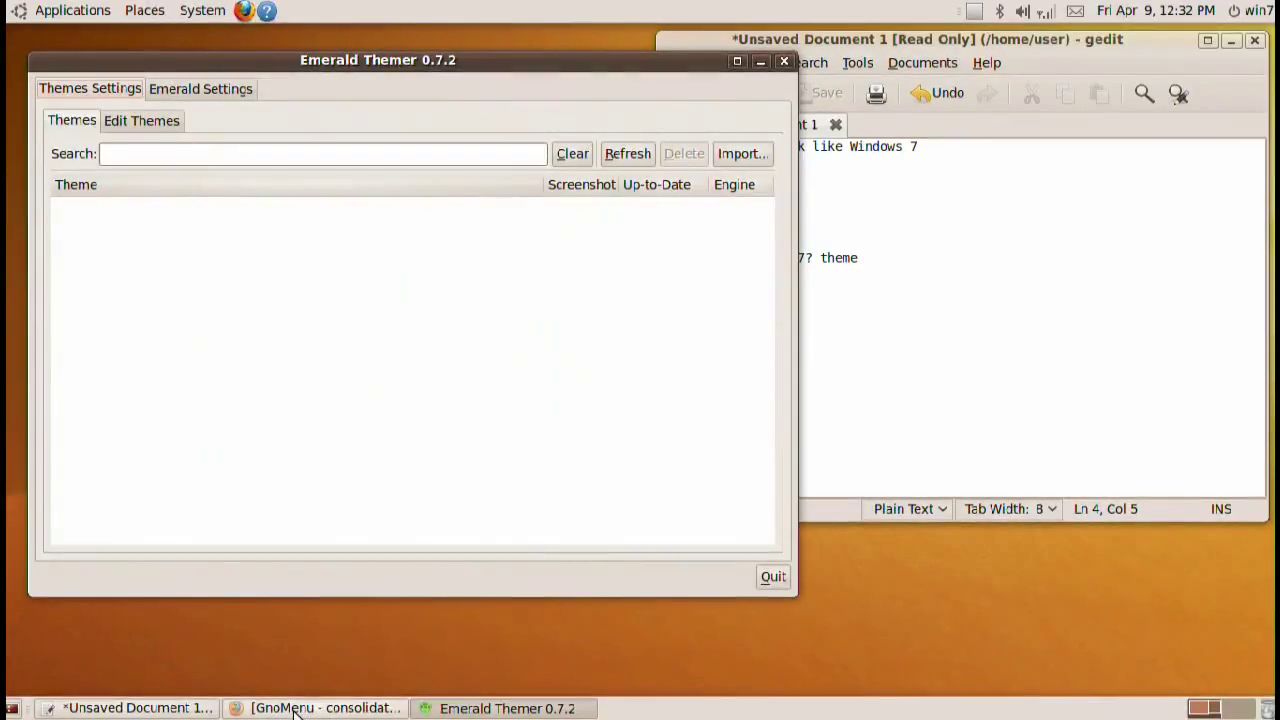
- Select the 'Who needs windows 7?' line in the gedit notes
{"action": "left_click", "coordinate": [990, 45]}
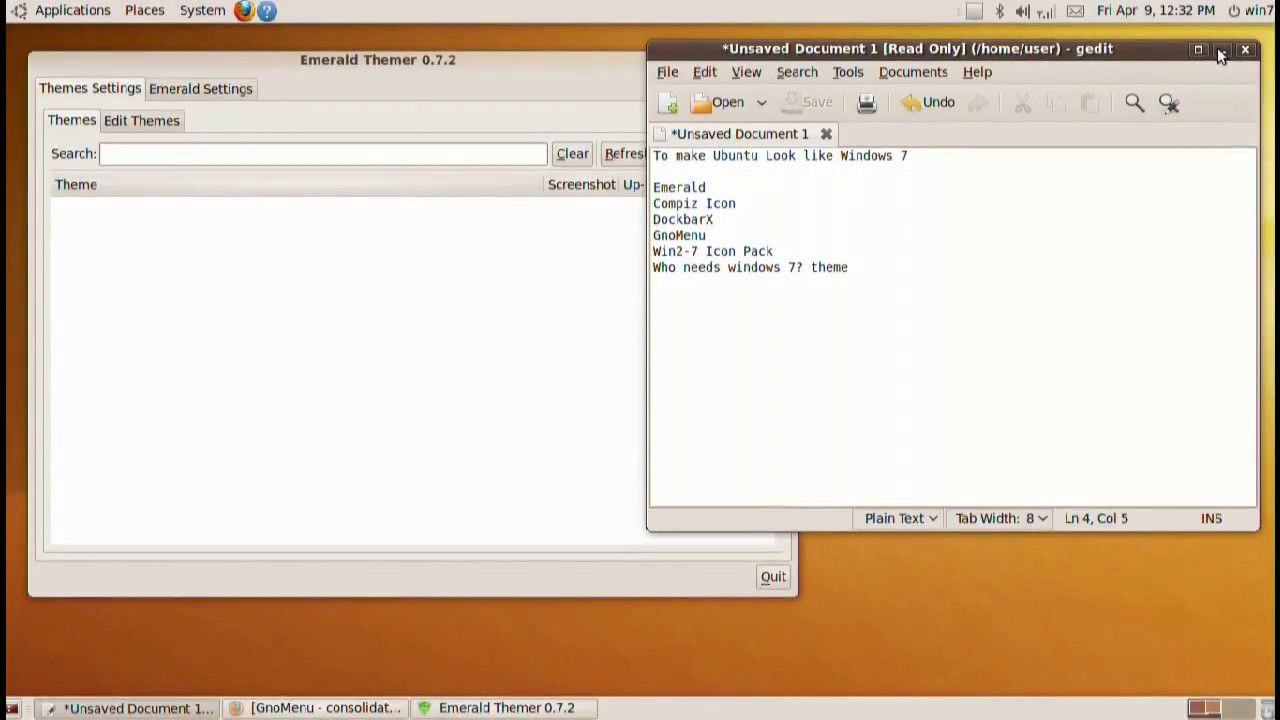
{"action": "double_click", "coordinate": [695, 270]}
{"action": "triple_click", "coordinate": [695, 270]}
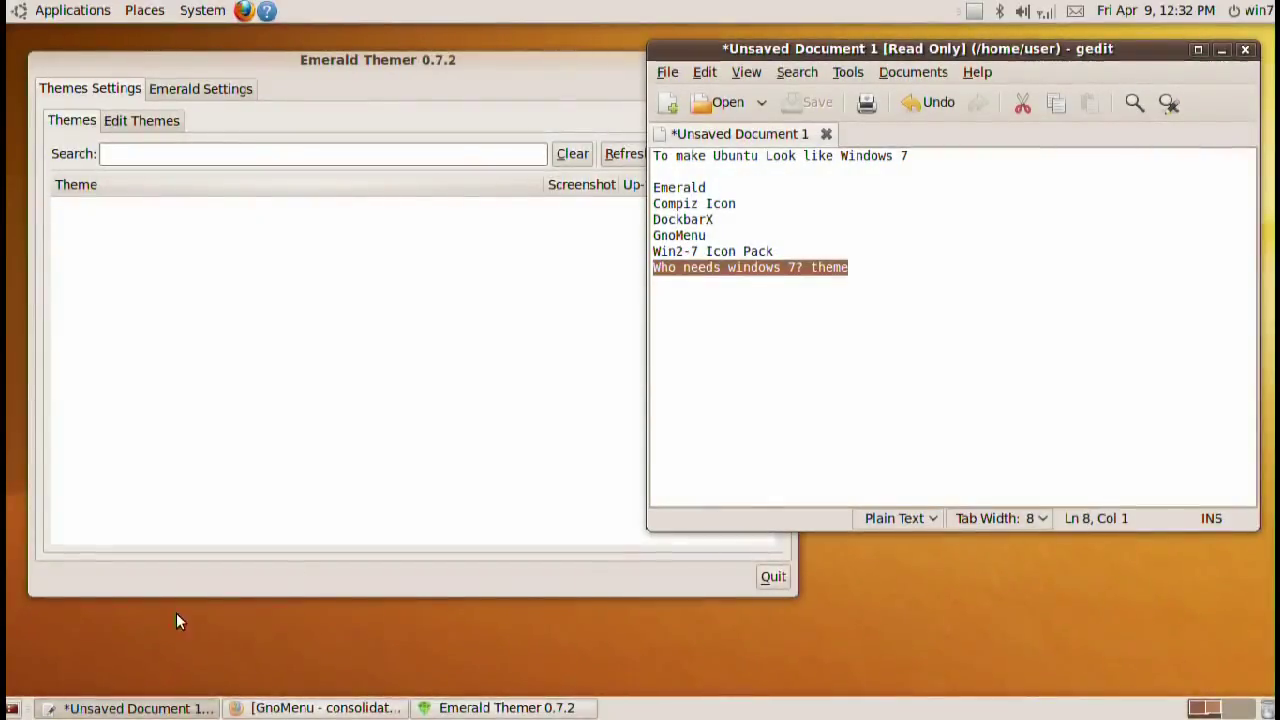
- Save the .emerald file from the 'Who Needs Windows 7 ?' GNOME-Look page, then close Downloads
{"action": "left_click", "coordinate": [278, 712]}
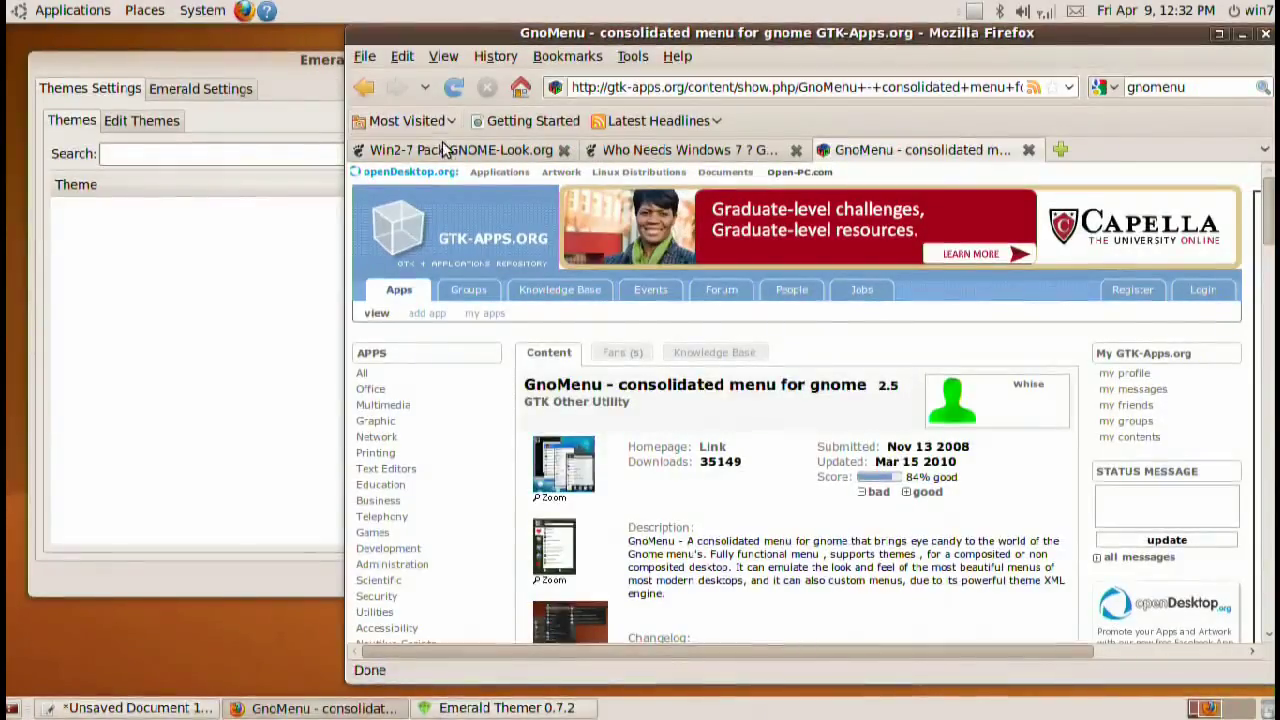
{"action": "left_click", "coordinate": [452, 150]}
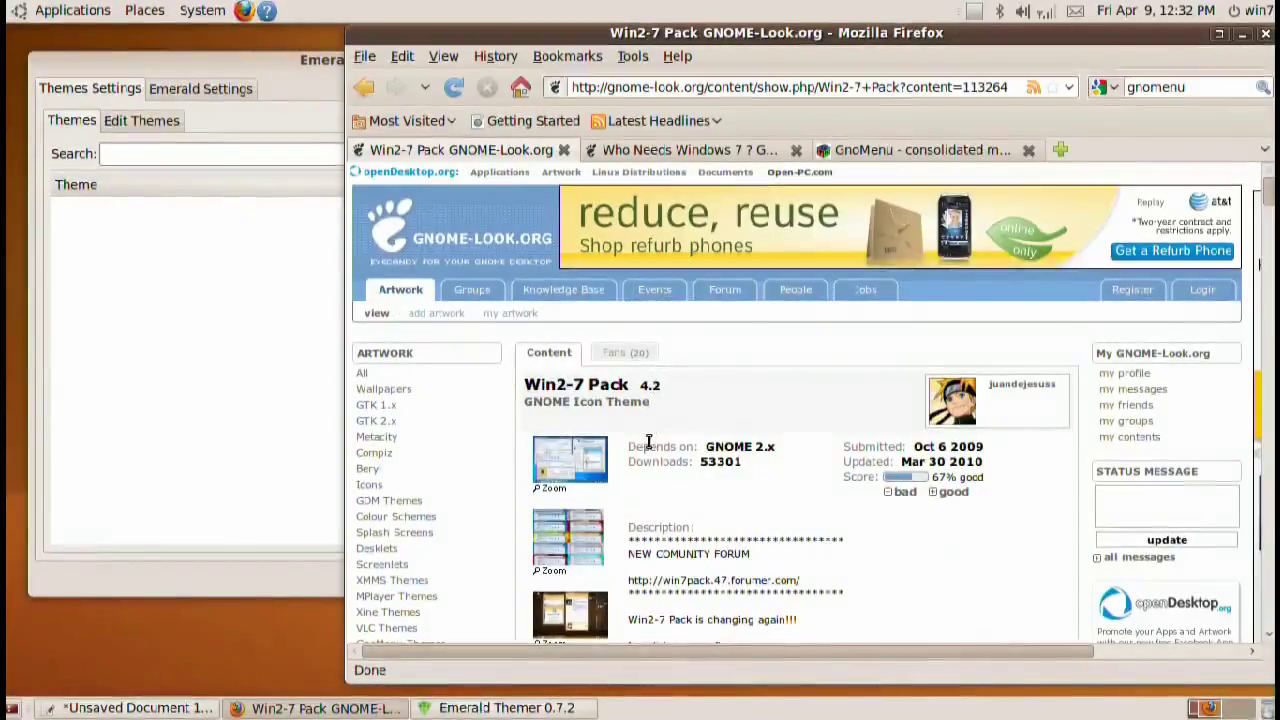
{"action": "left_click", "coordinate": [675, 149]}
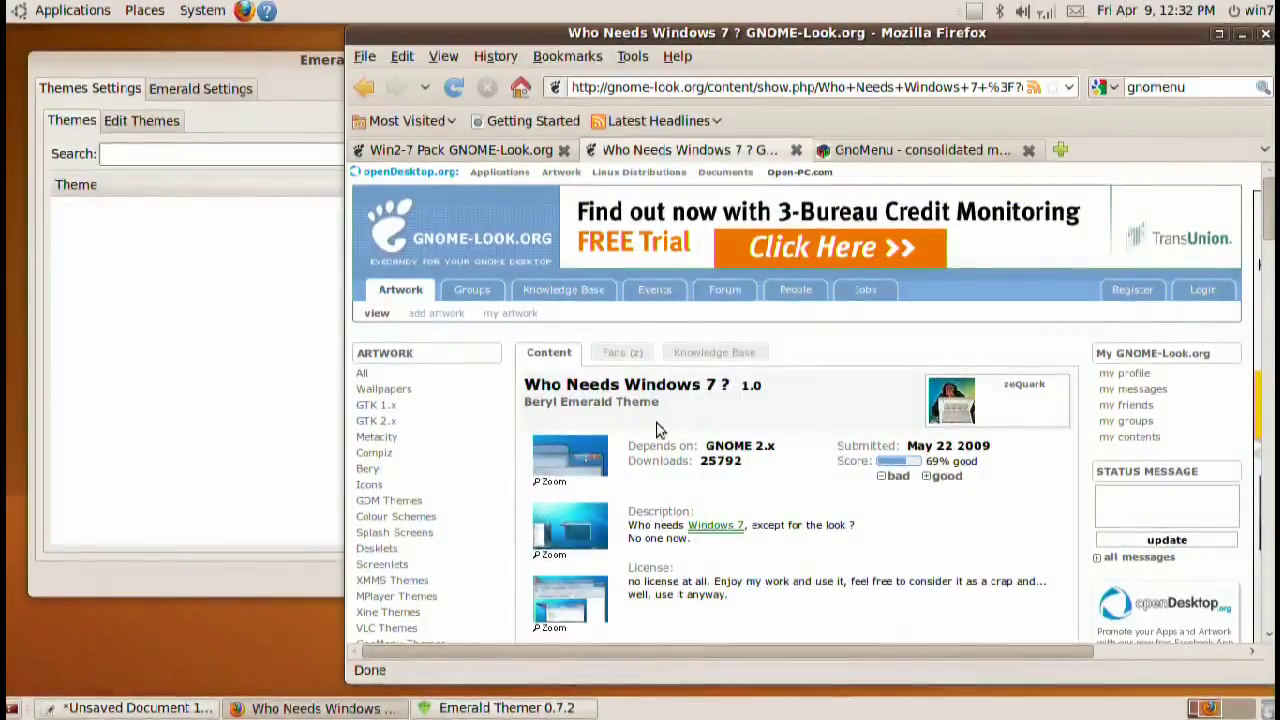
{"action": "scroll", "coordinate": [660, 507], "scroll_direction": "down", "scroll_amount": 2}
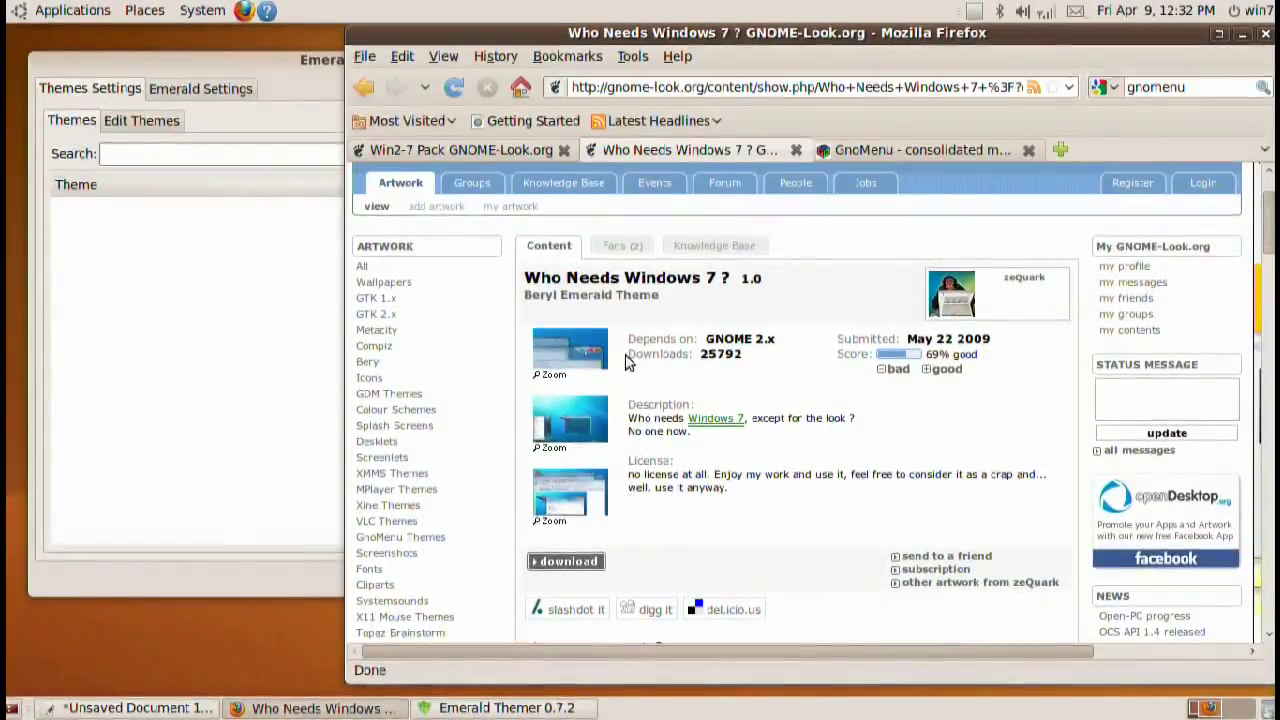
{"action": "left_click", "coordinate": [570, 565]}
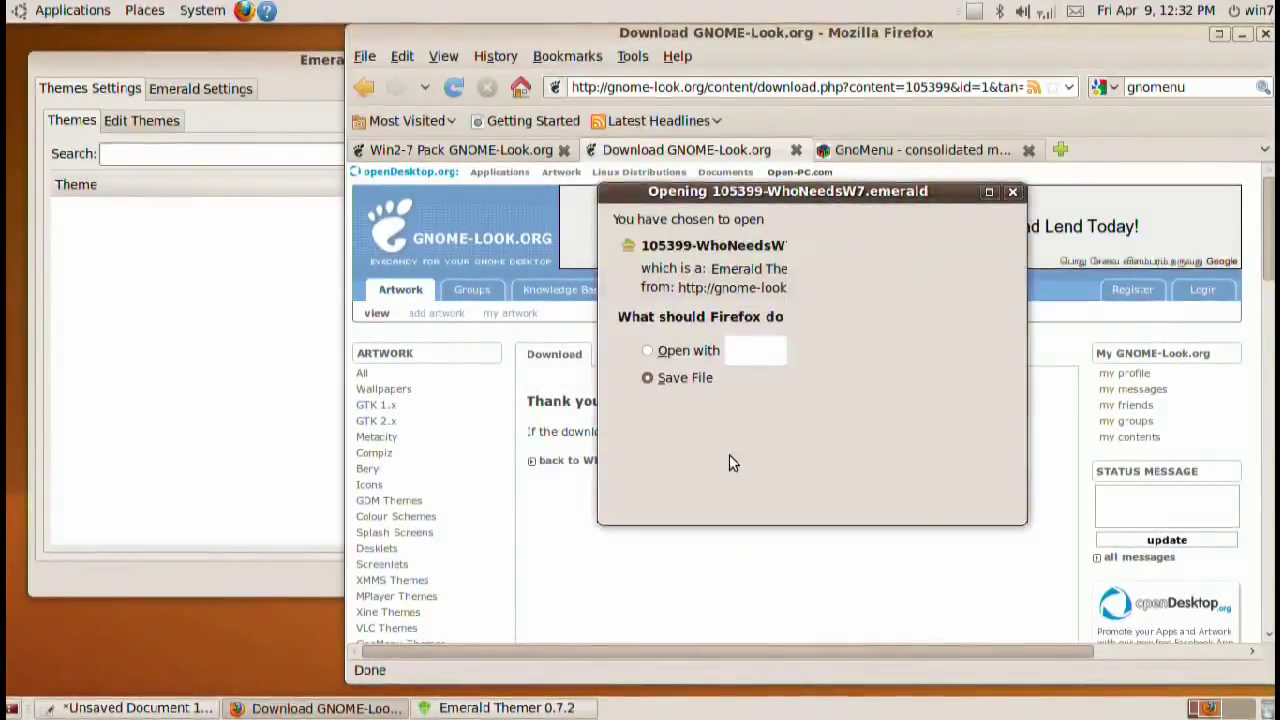
{"action": "left_click", "coordinate": [966, 467]}
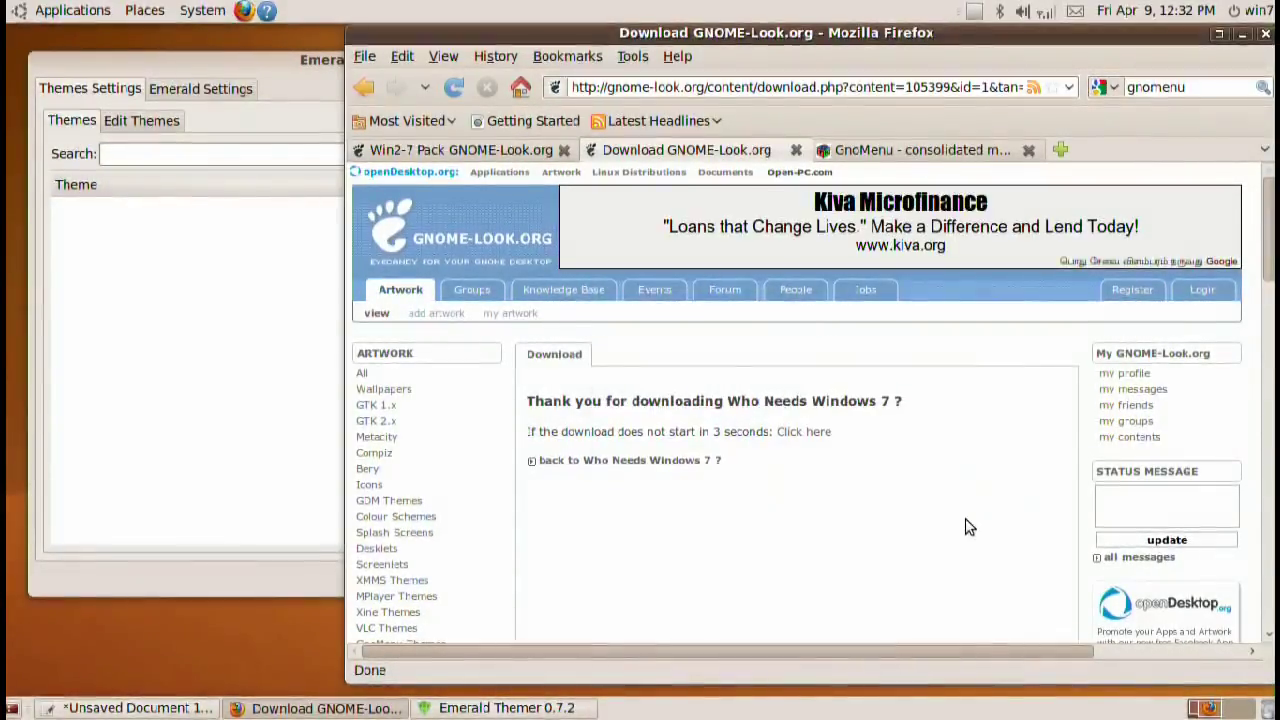
{"action": "left_click_drag", "start_coordinate": [366, 405], "coordinate": [718, 352]}
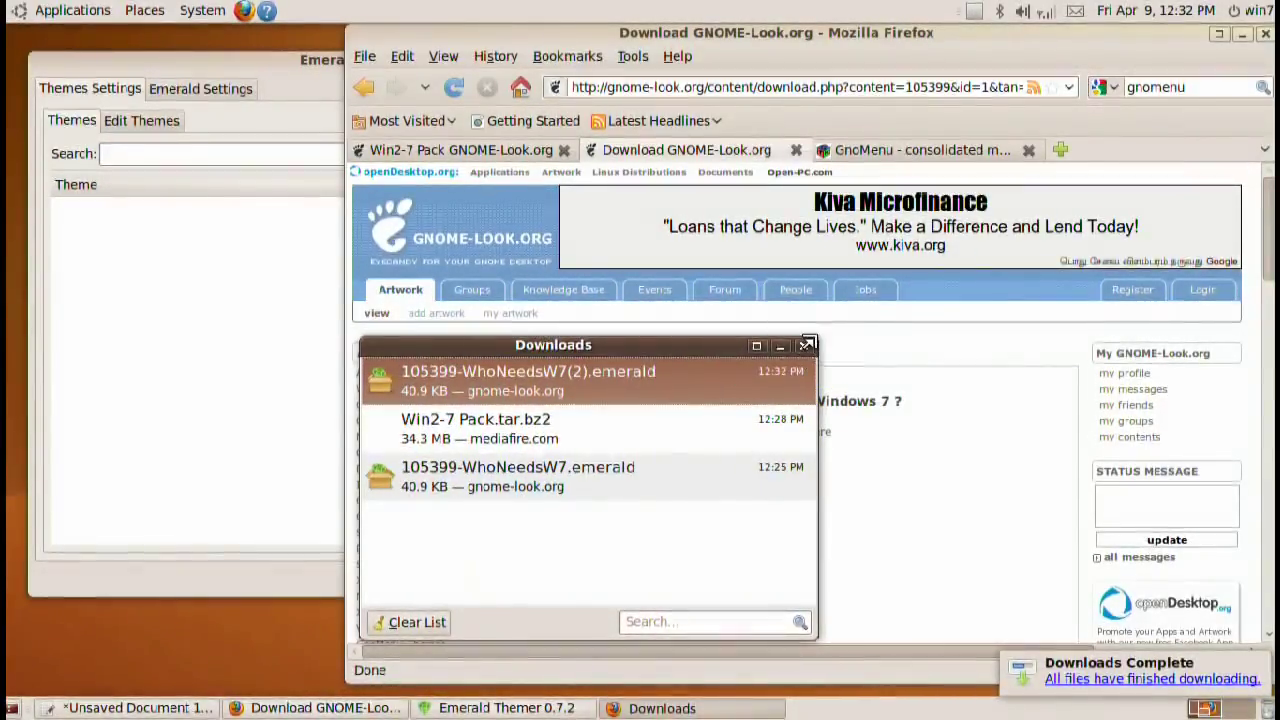
{"action": "left_click", "coordinate": [806, 347]}
- Import 105399-WhoNeedsW7(2).emerald from Downloads into Emerald Themer and select its row
{"action": "left_click", "coordinate": [334, 355]}
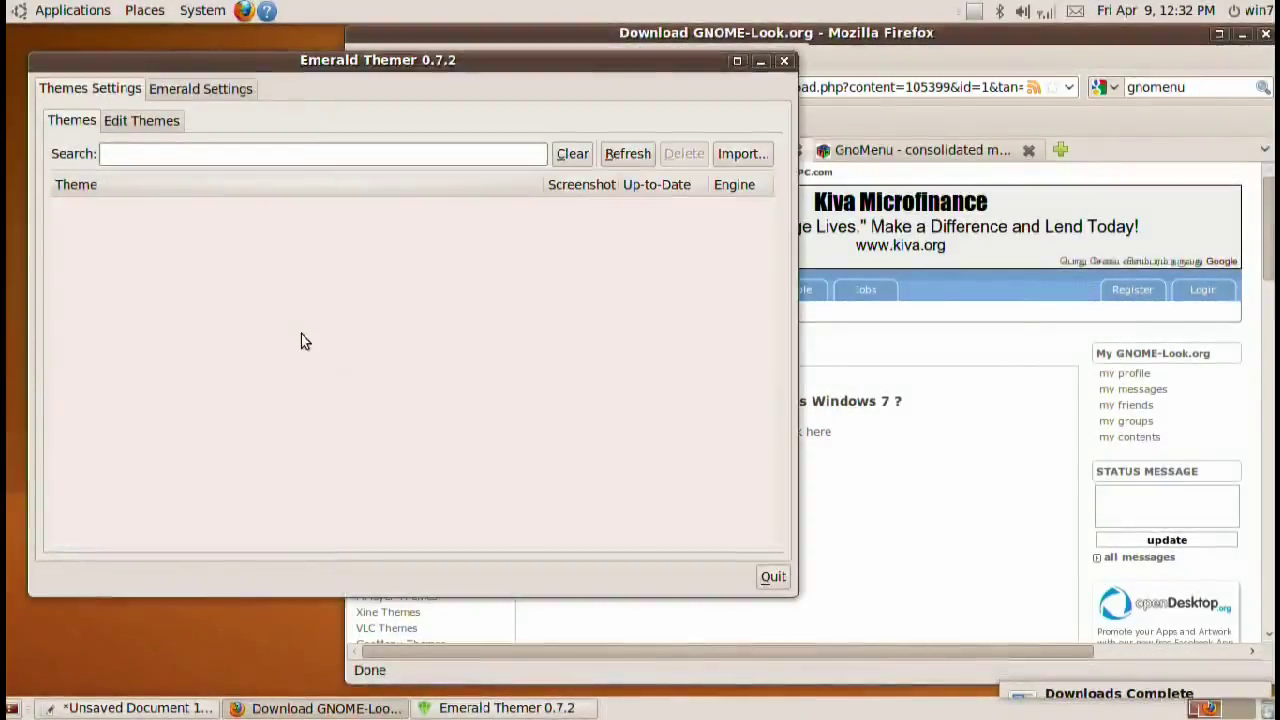
{"action": "left_click", "coordinate": [740, 154]}
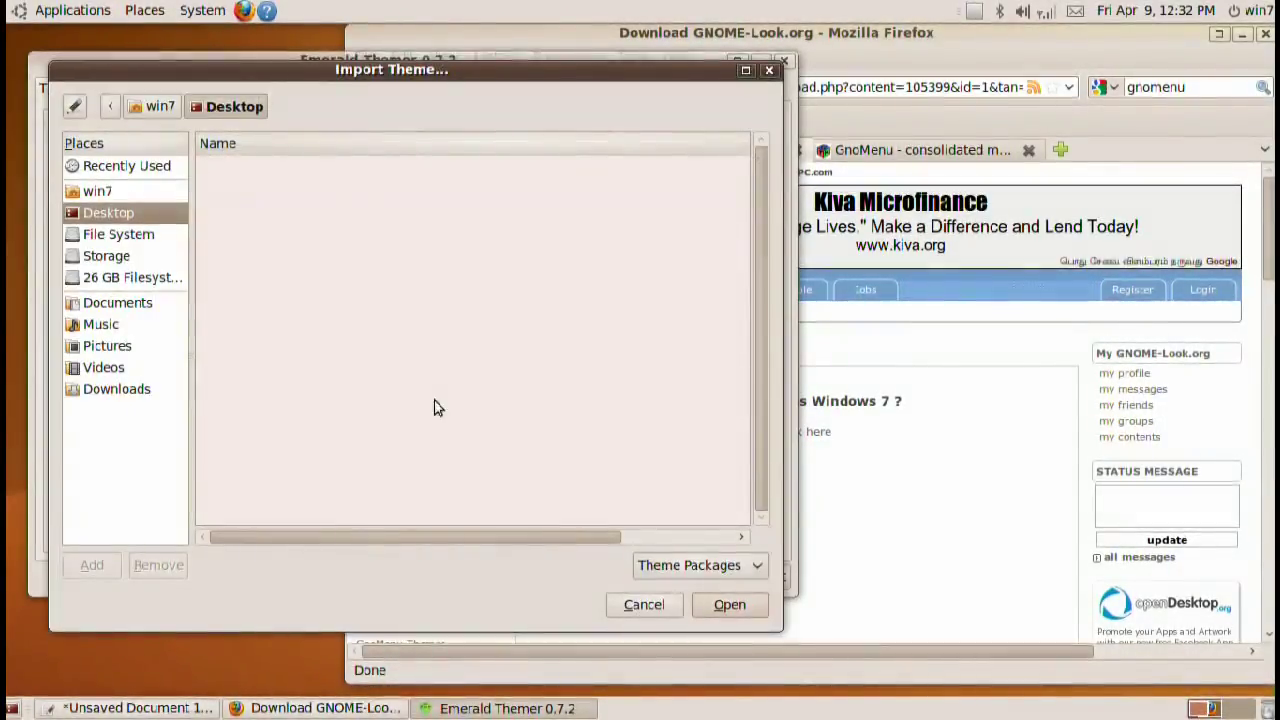
{"action": "left_click", "coordinate": [110, 386]}
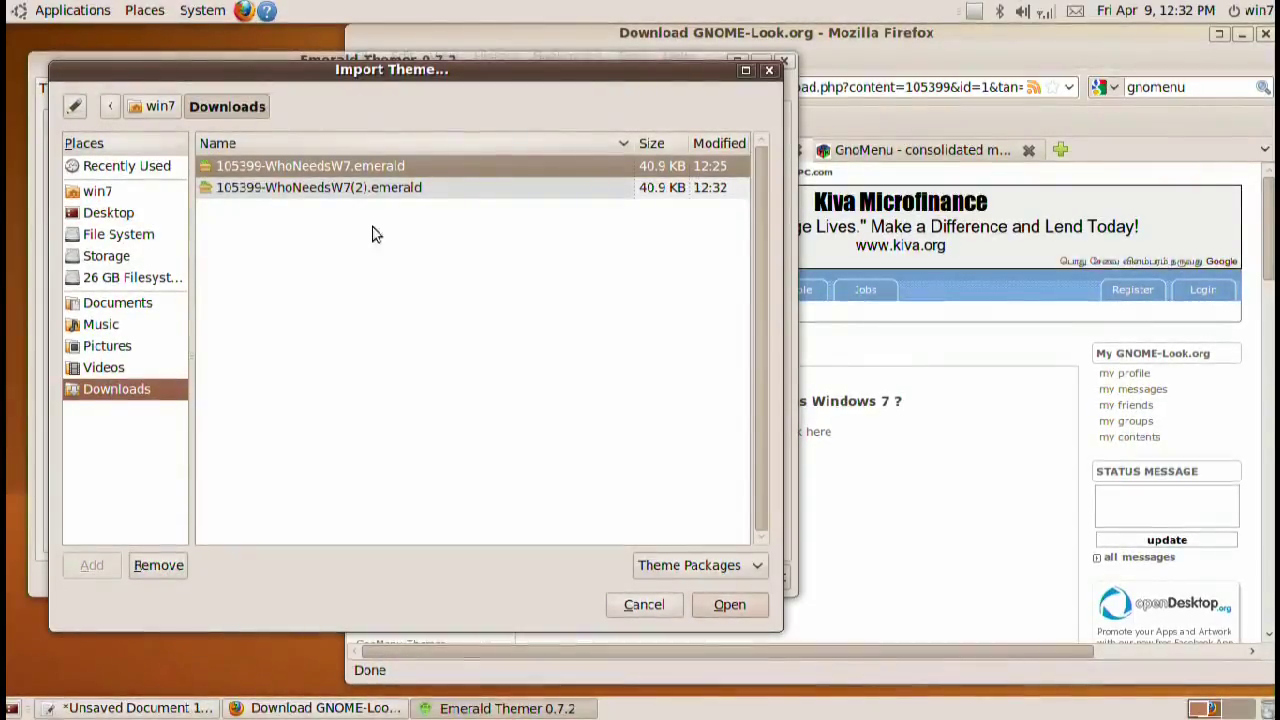
{"action": "left_click", "coordinate": [376, 187]}
{"action": "key", "text": "Up"}
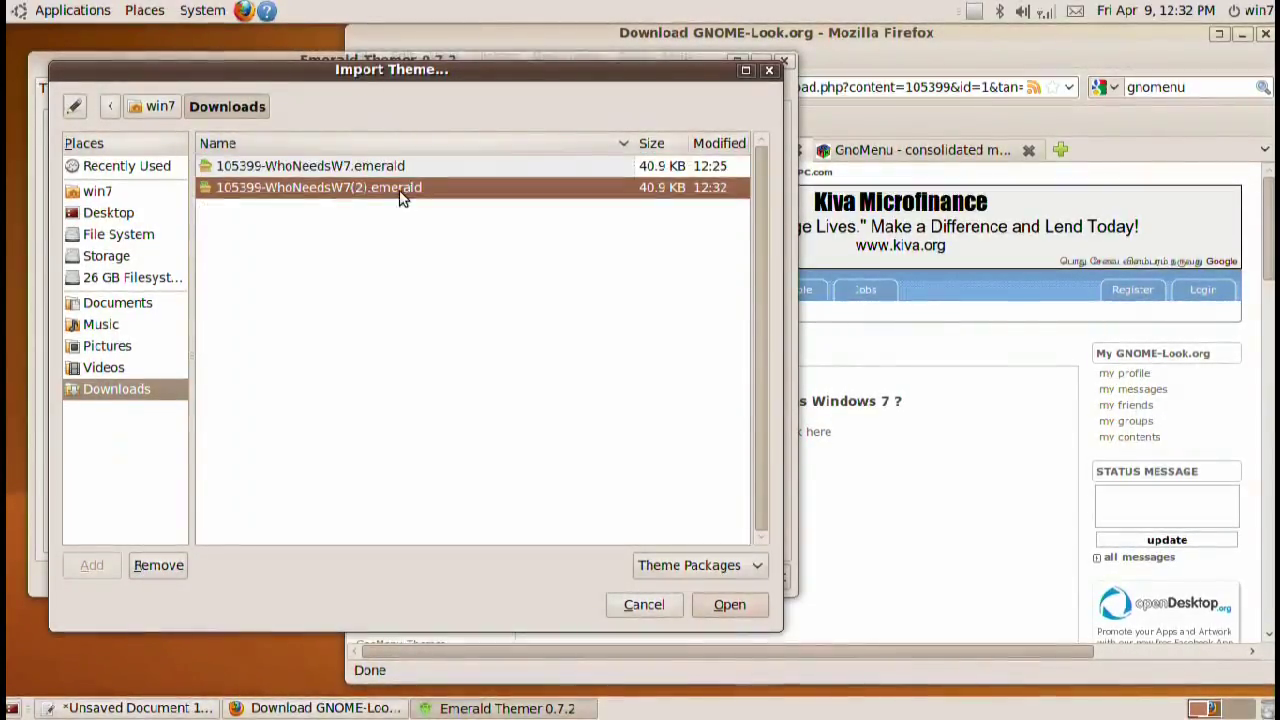
{"action": "left_click", "coordinate": [398, 191]}
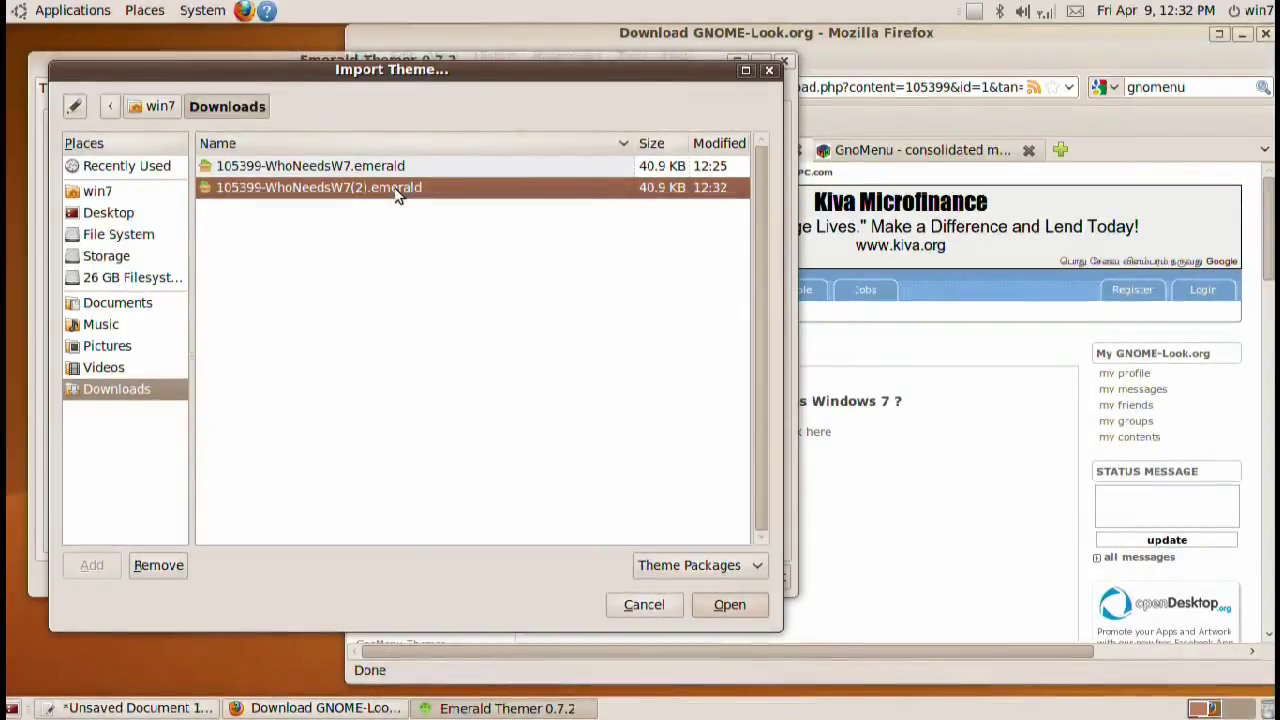
{"action": "left_click", "coordinate": [718, 607]}
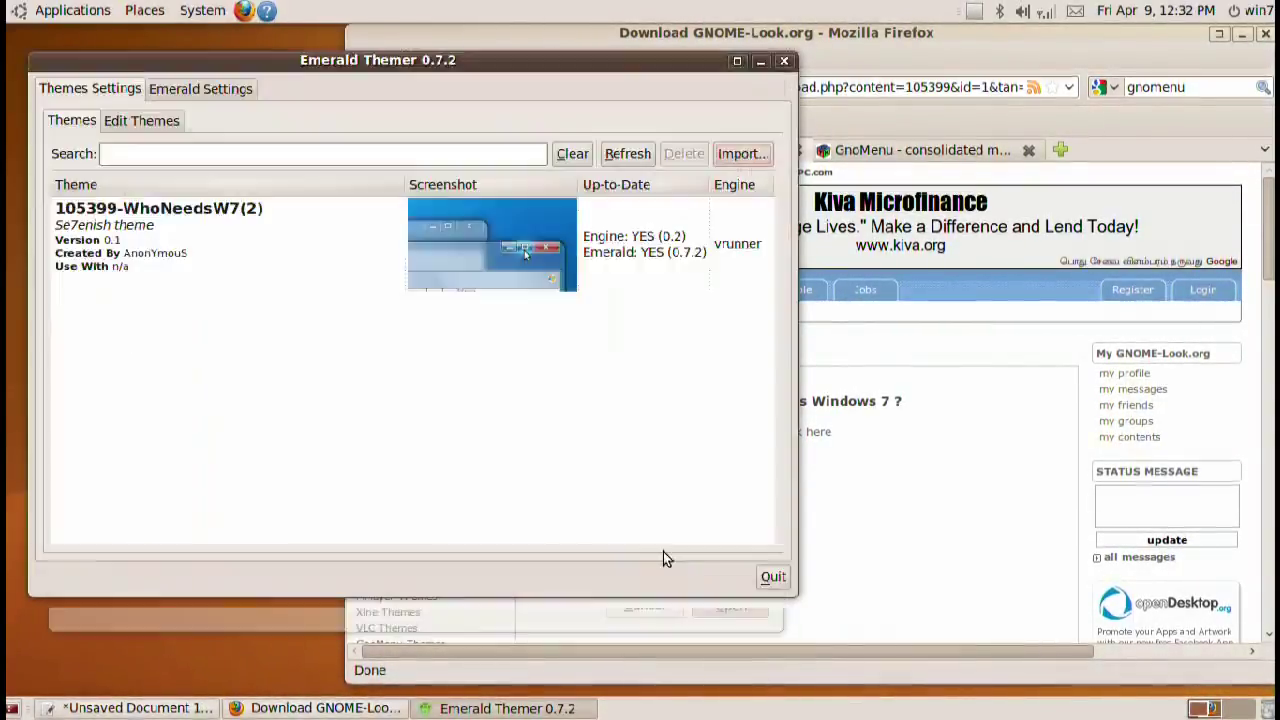
{"action": "left_click", "coordinate": [495, 287]}
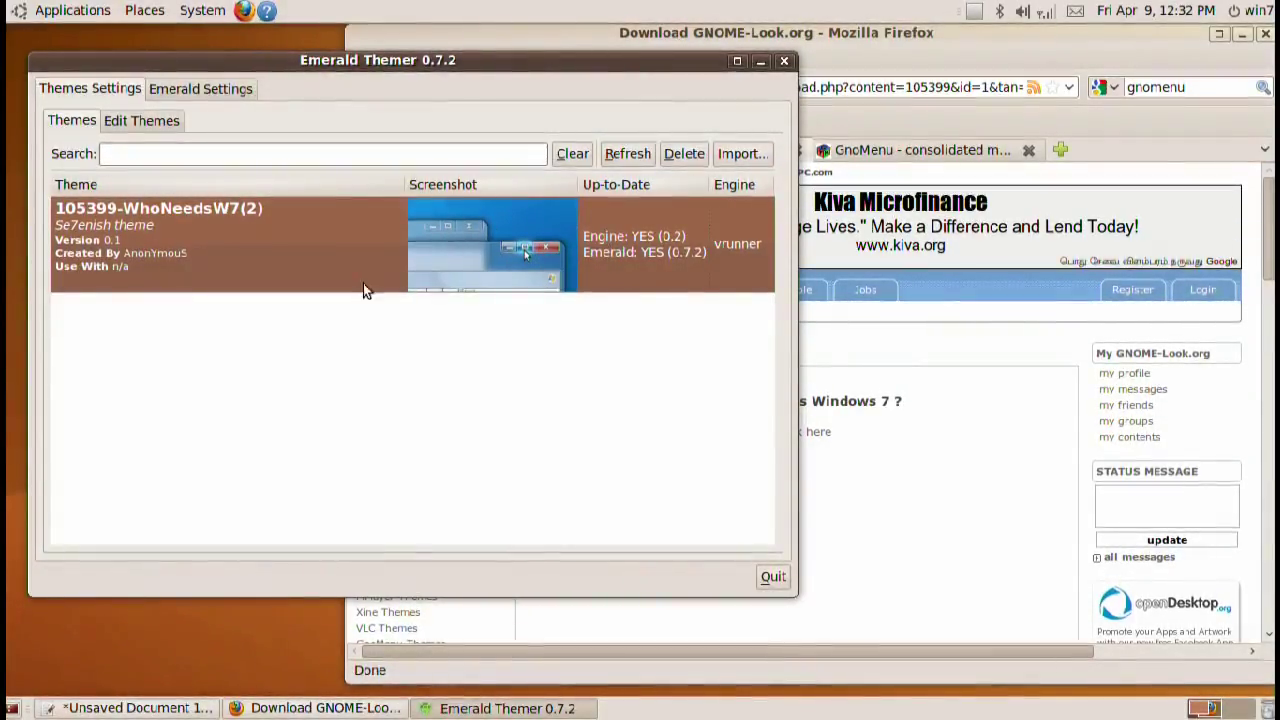
{"action": "left_click_drag", "start_coordinate": [529, 68], "coordinate": [597, 86]}
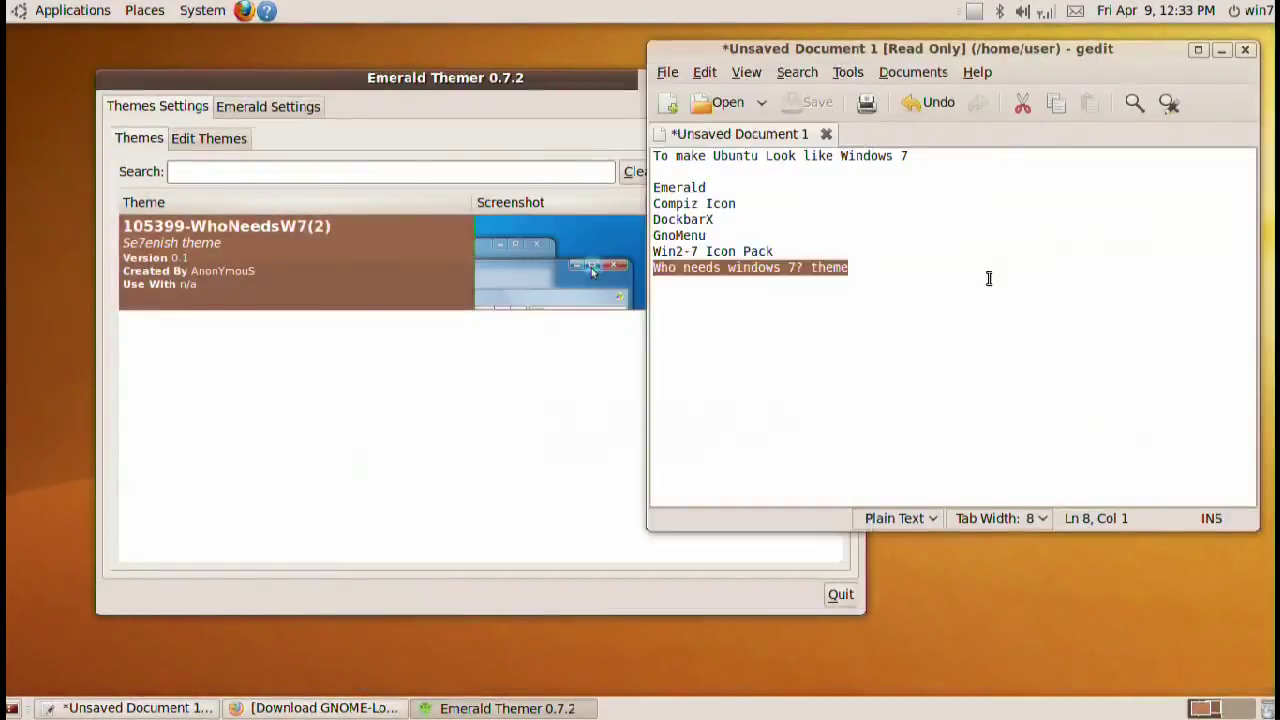
{"action": "left_click", "coordinate": [990, 279]}
{"action": "triple_click", "coordinate": [723, 197]}
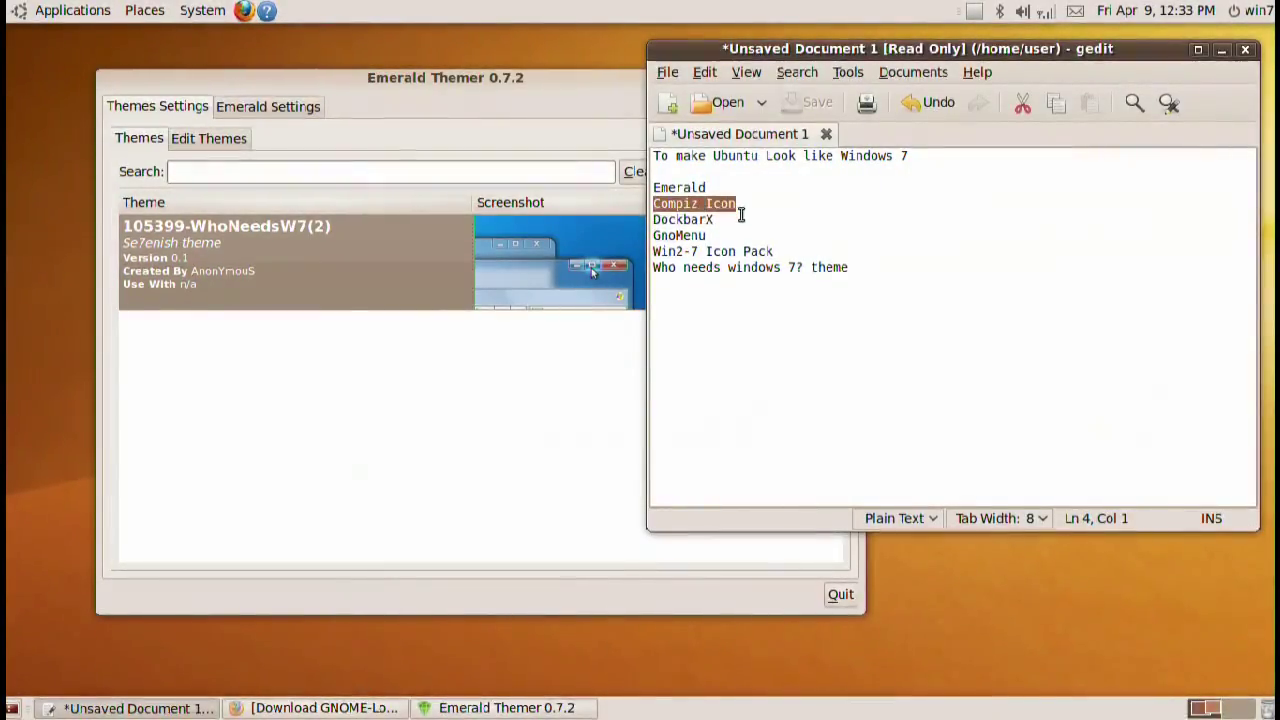
{"action": "left_click", "coordinate": [699, 210]}
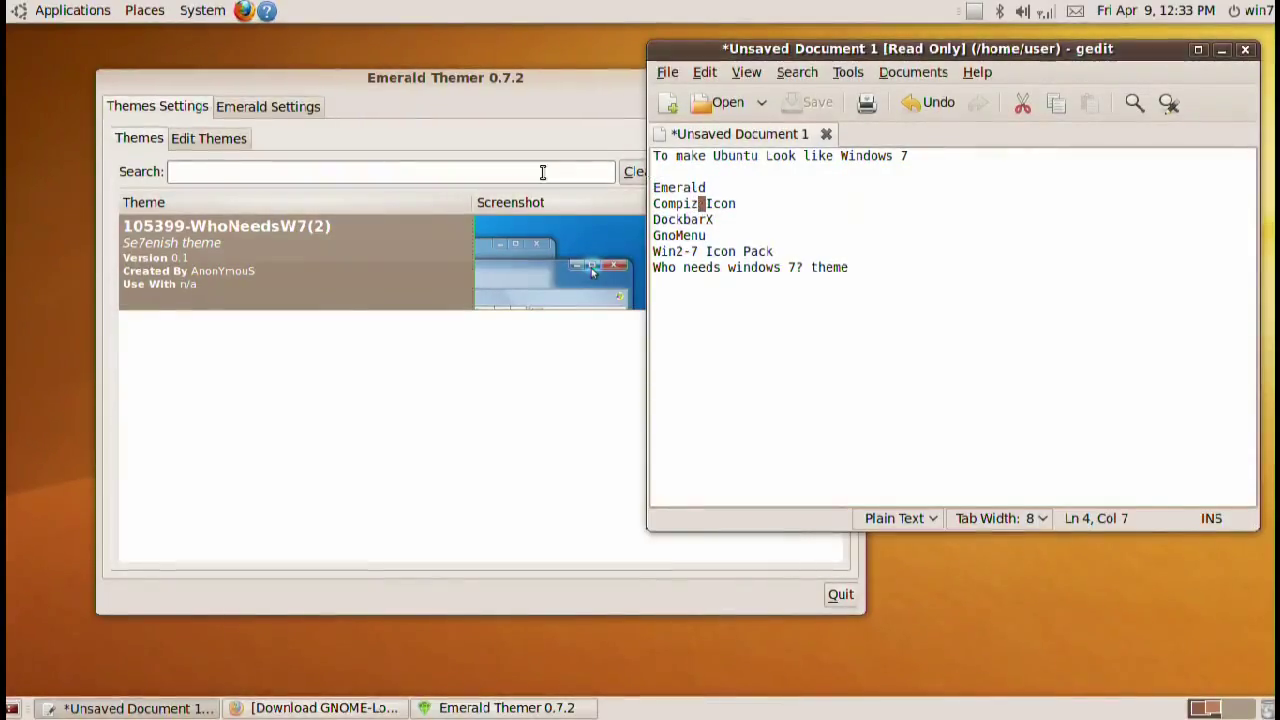
{"action": "left_click", "coordinate": [84, 11]}
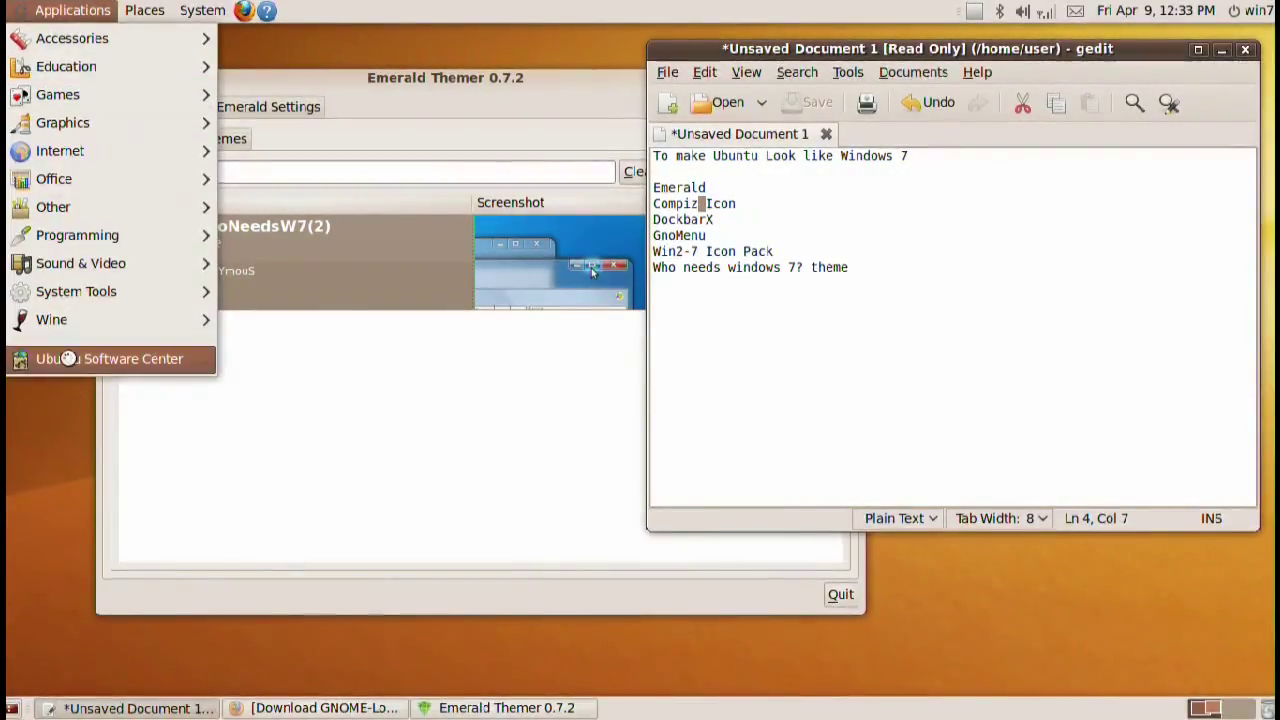
{"action": "left_click", "coordinate": [70, 358]}
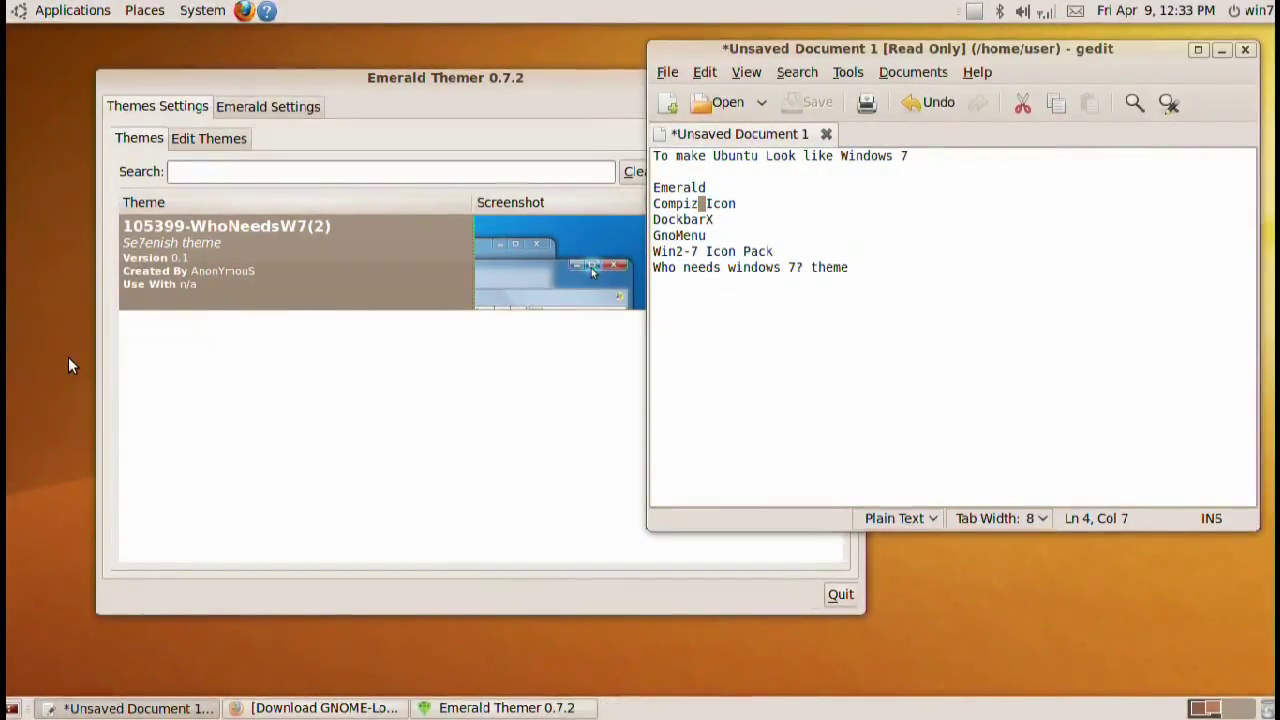
{"action": "type", "text": "compiz icon"}
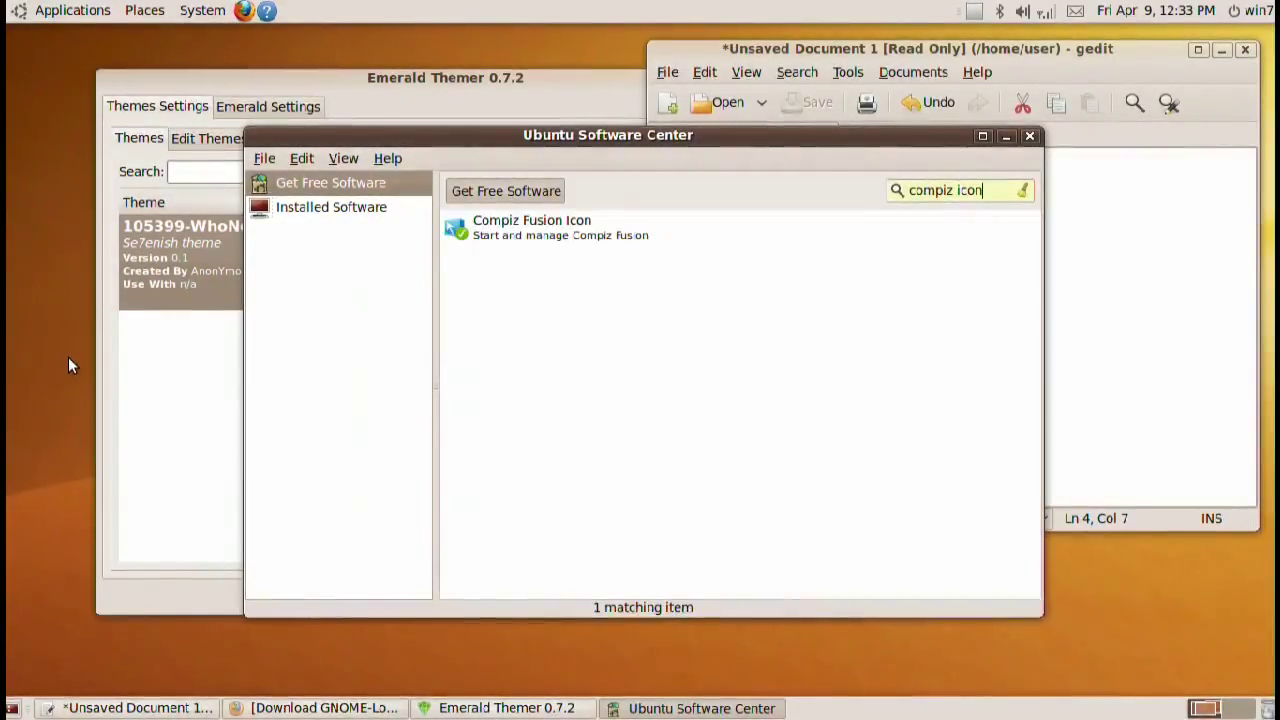
{"action": "double_click", "coordinate": [558, 220]}
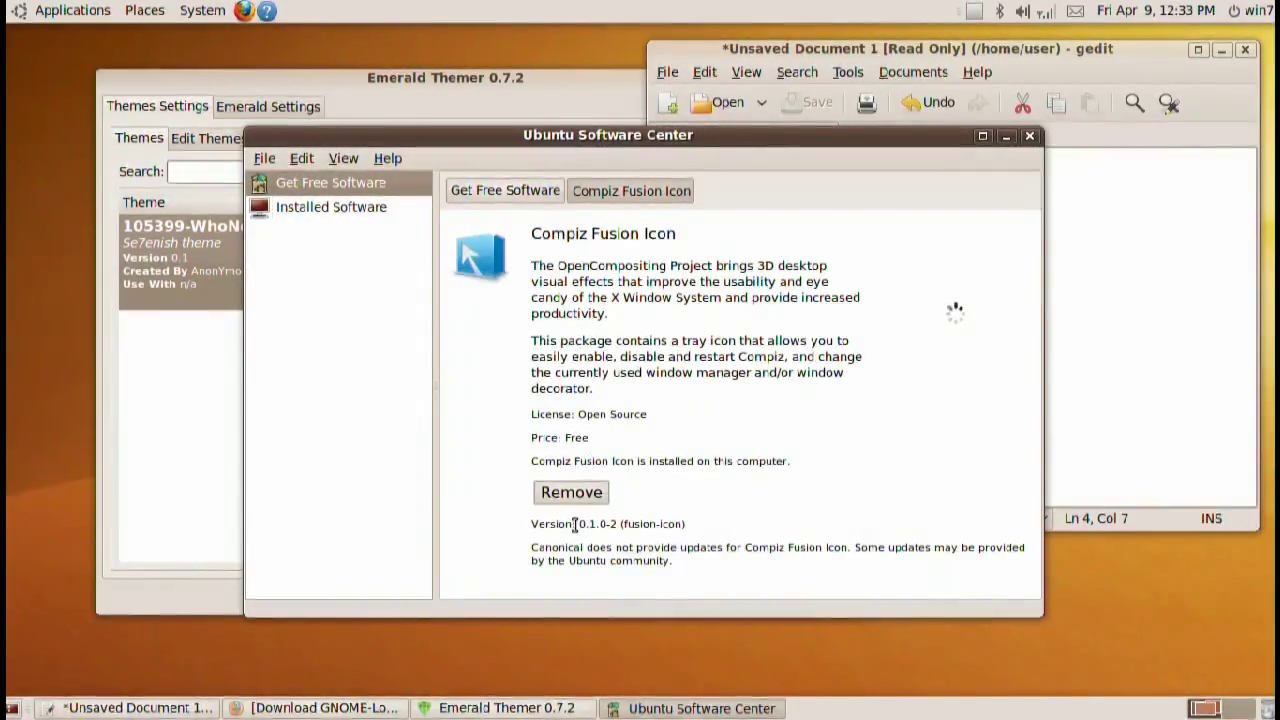
{"action": "left_click", "coordinate": [1030, 138]}
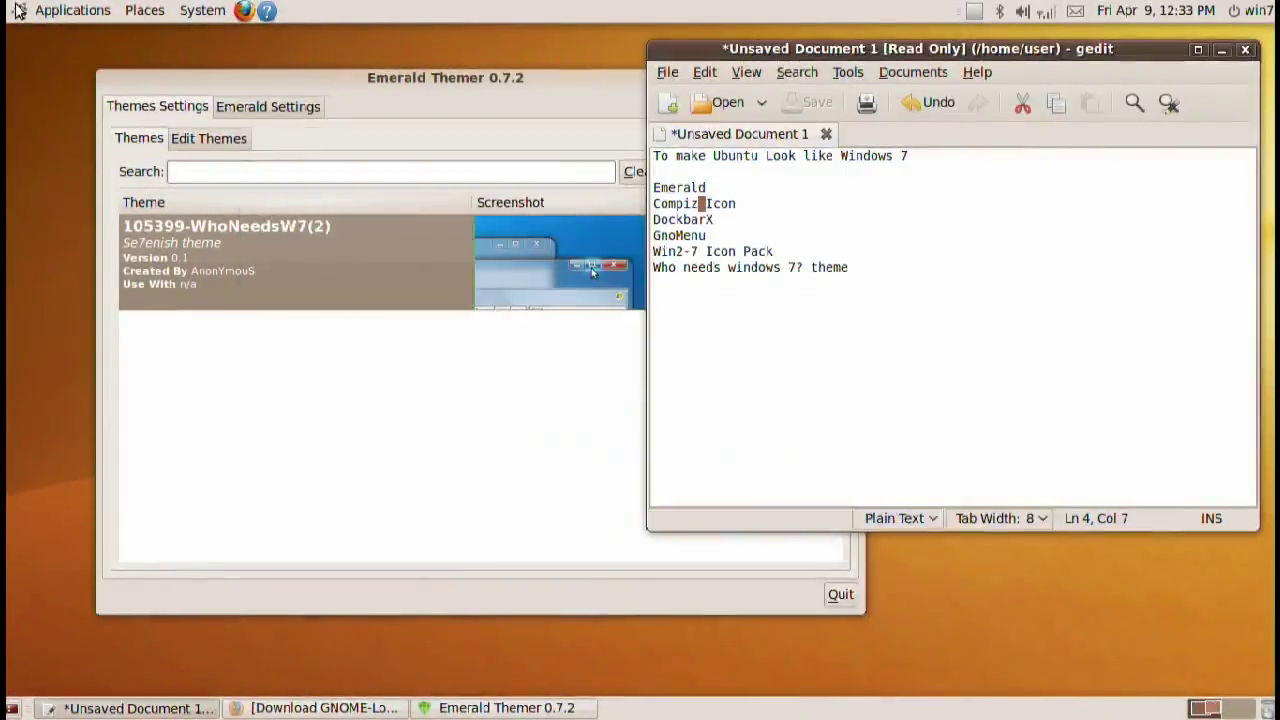
- Launch Compiz Fusion Icon from Applications > System Tools
{"action": "left_click", "coordinate": [38, 12]}
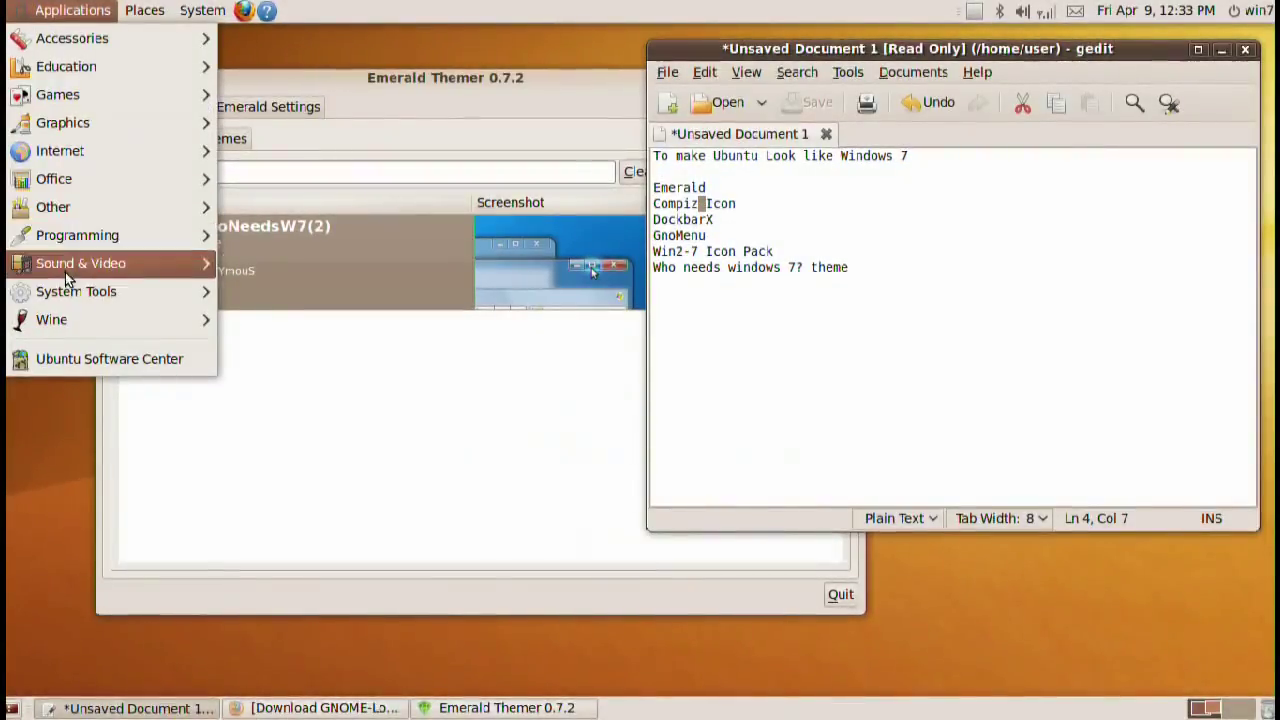
{"action": "mouse_move", "coordinate": [136, 294]}
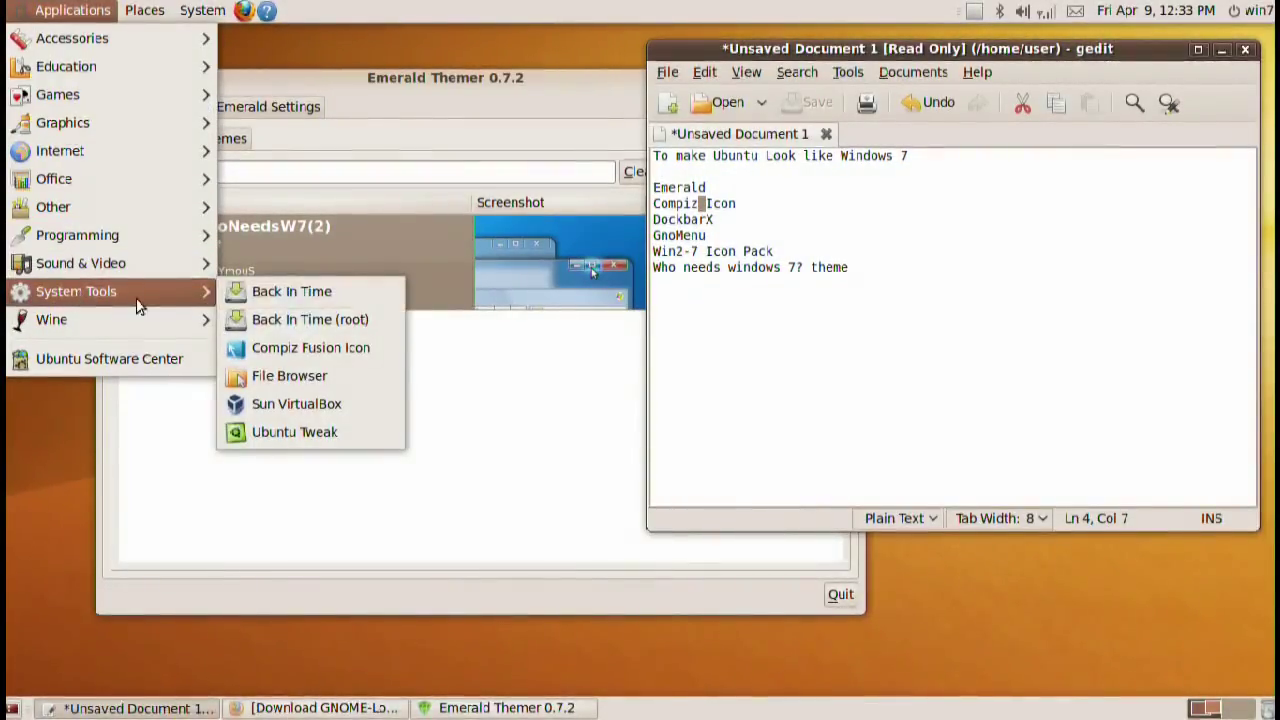
{"action": "left_click", "coordinate": [378, 350]}
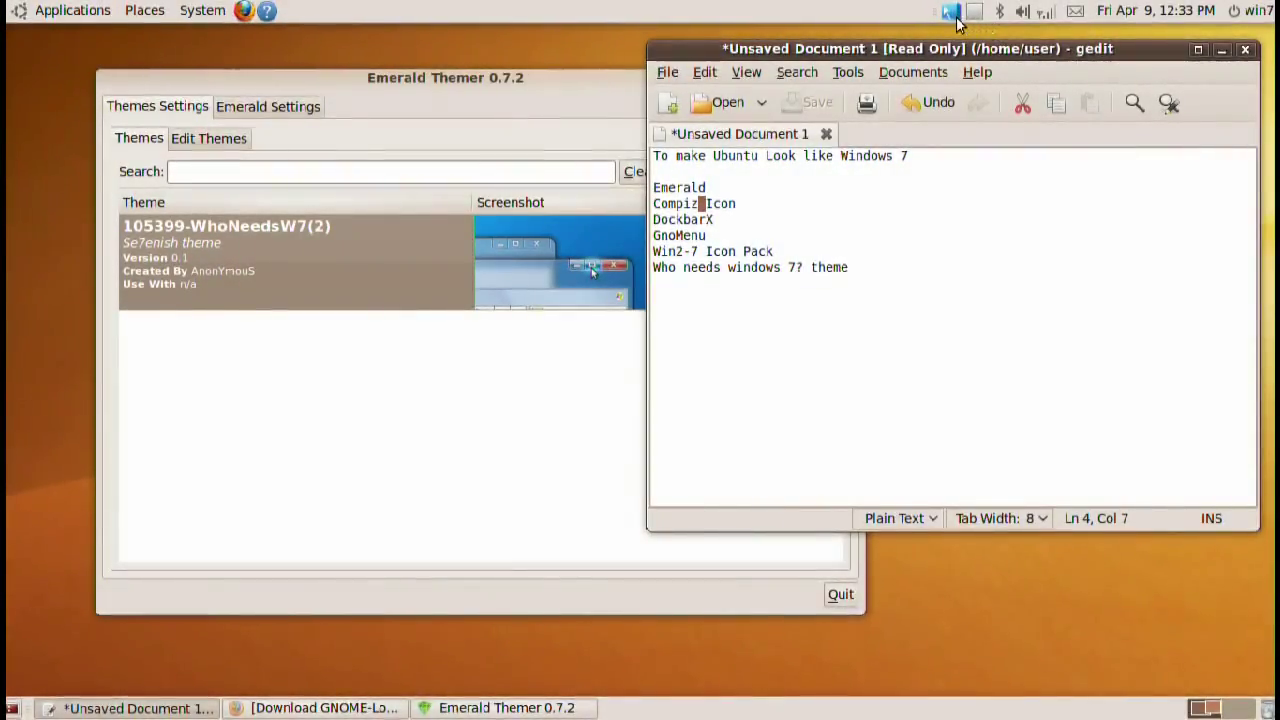
- Choose Emerald under Select Window Decorator in the Compiz Fusion tray menu
{"action": "right_click", "coordinate": [951, 12]}
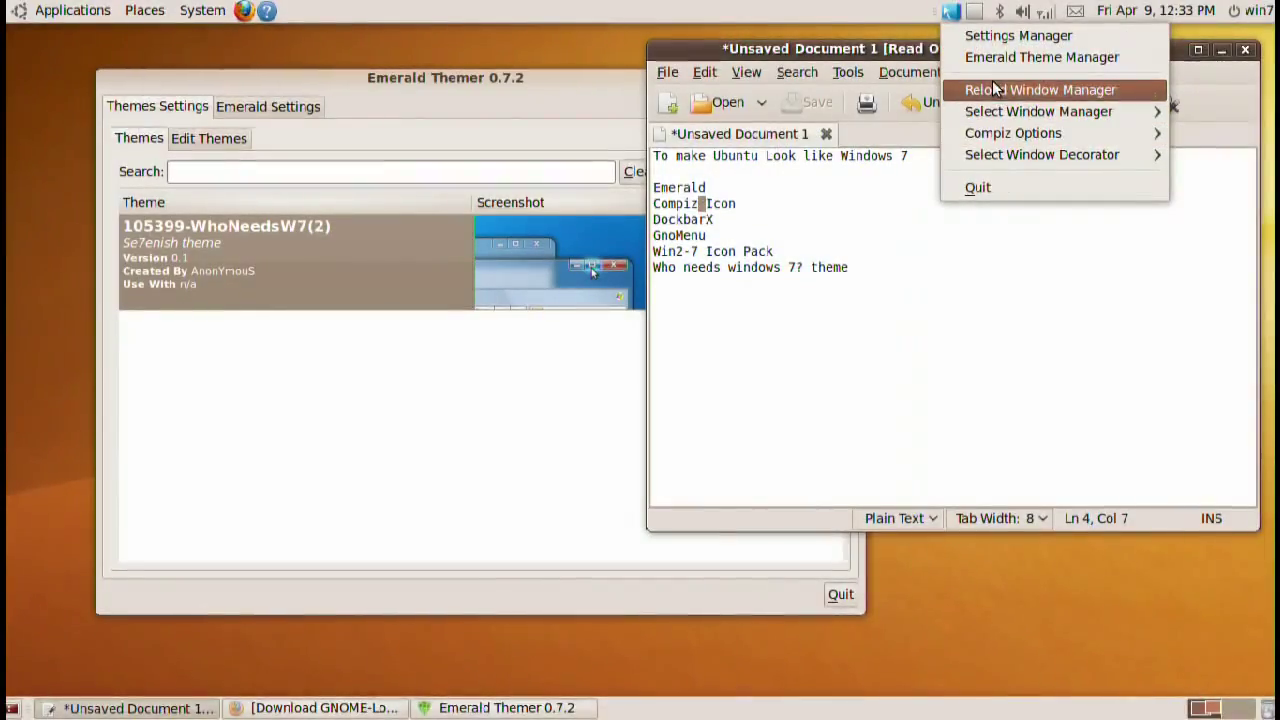
{"action": "mouse_move", "coordinate": [993, 118]}
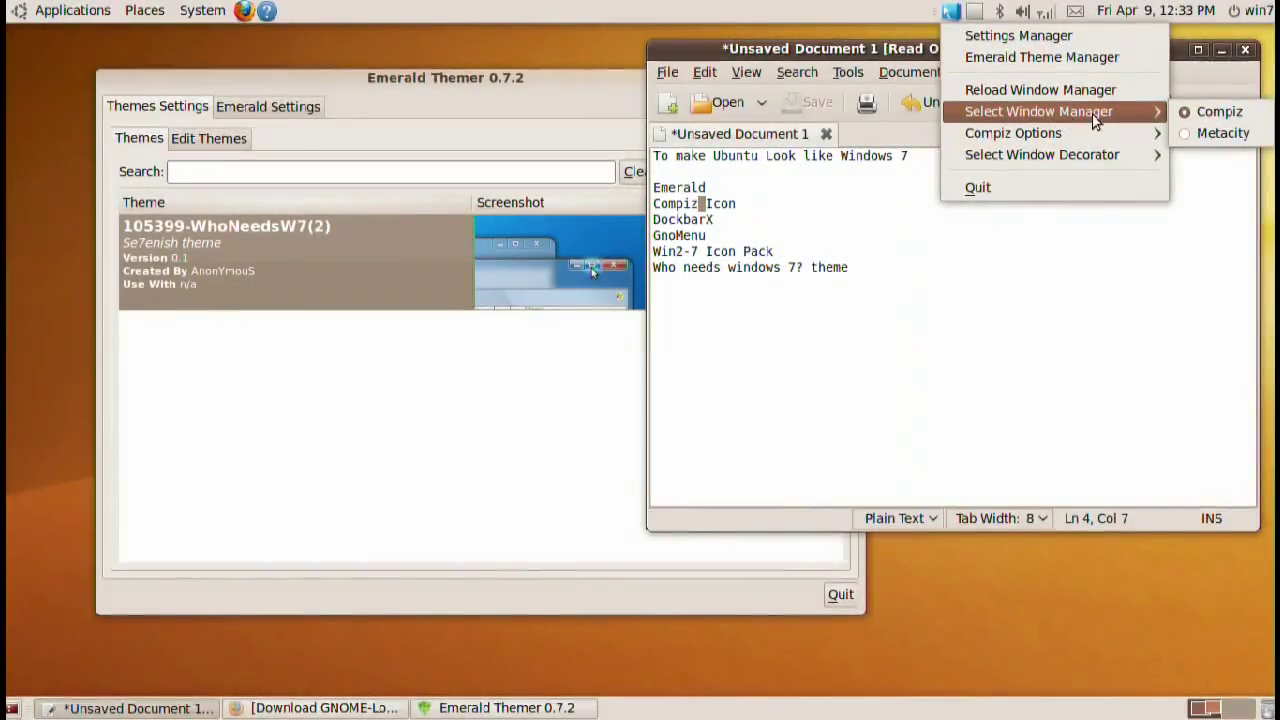
{"action": "mouse_move", "coordinate": [1106, 140]}
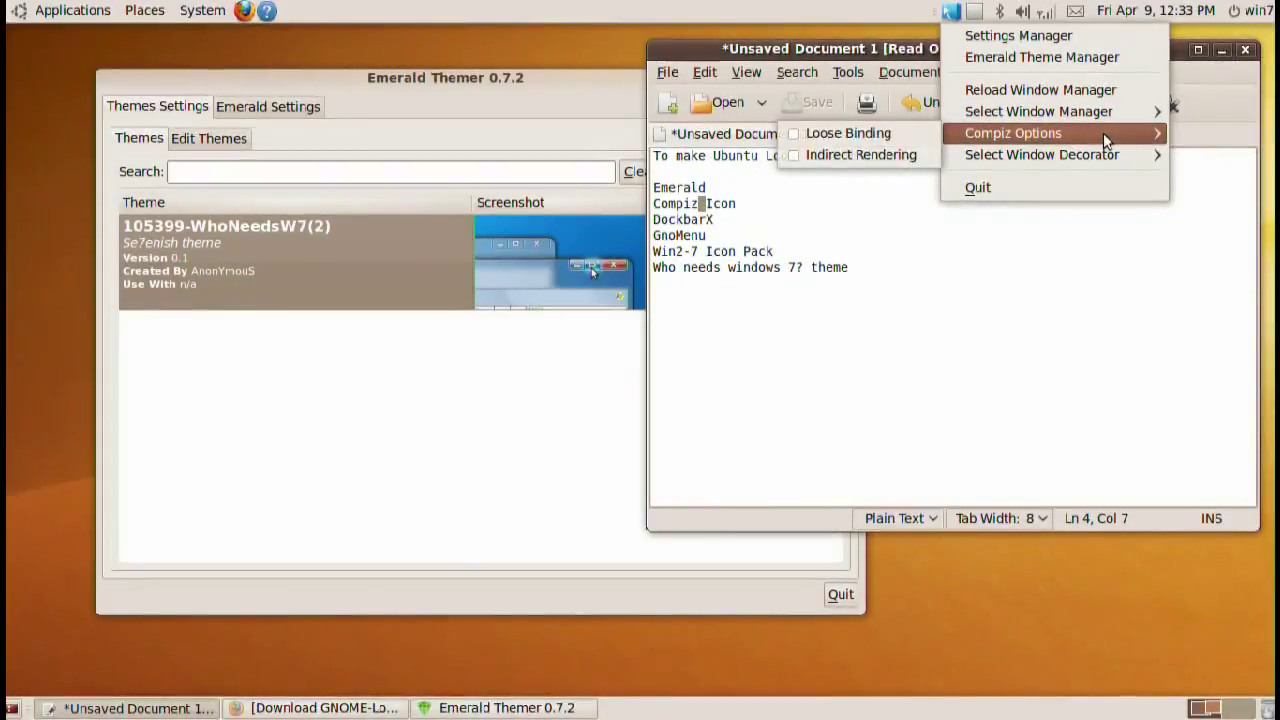
{"action": "mouse_move", "coordinate": [1020, 163]}
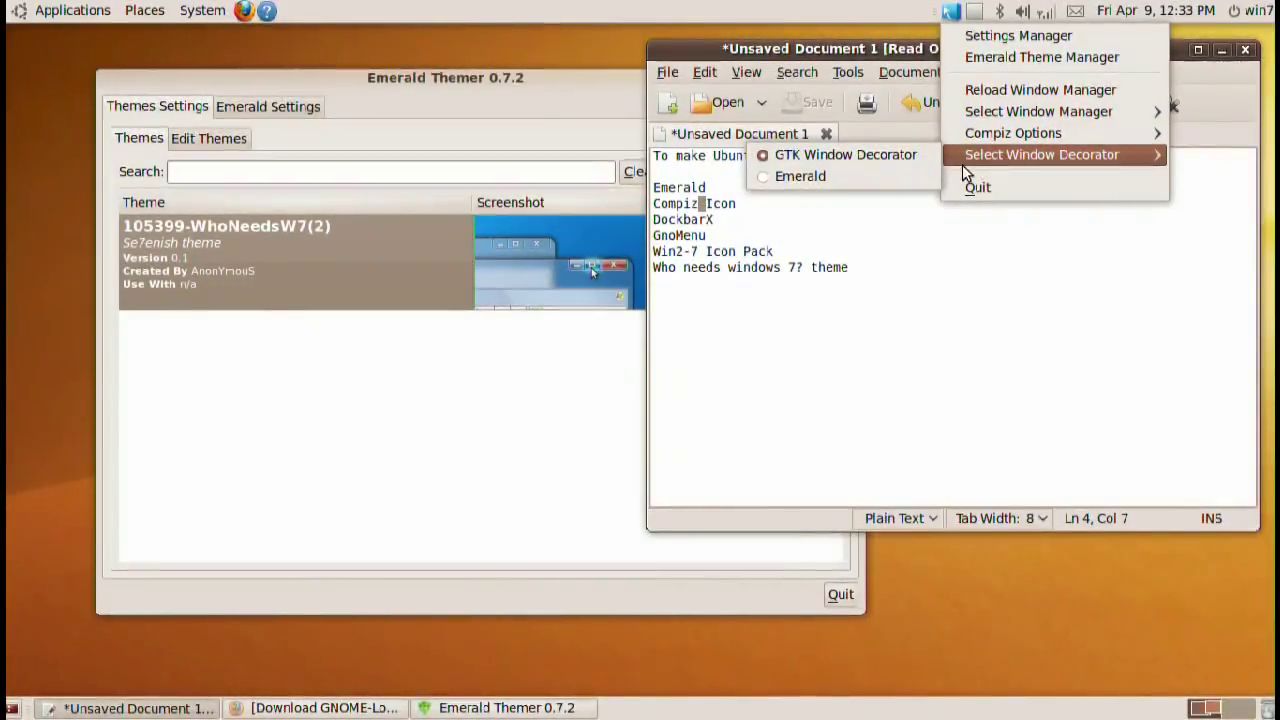
{"action": "left_click", "coordinate": [803, 176]}
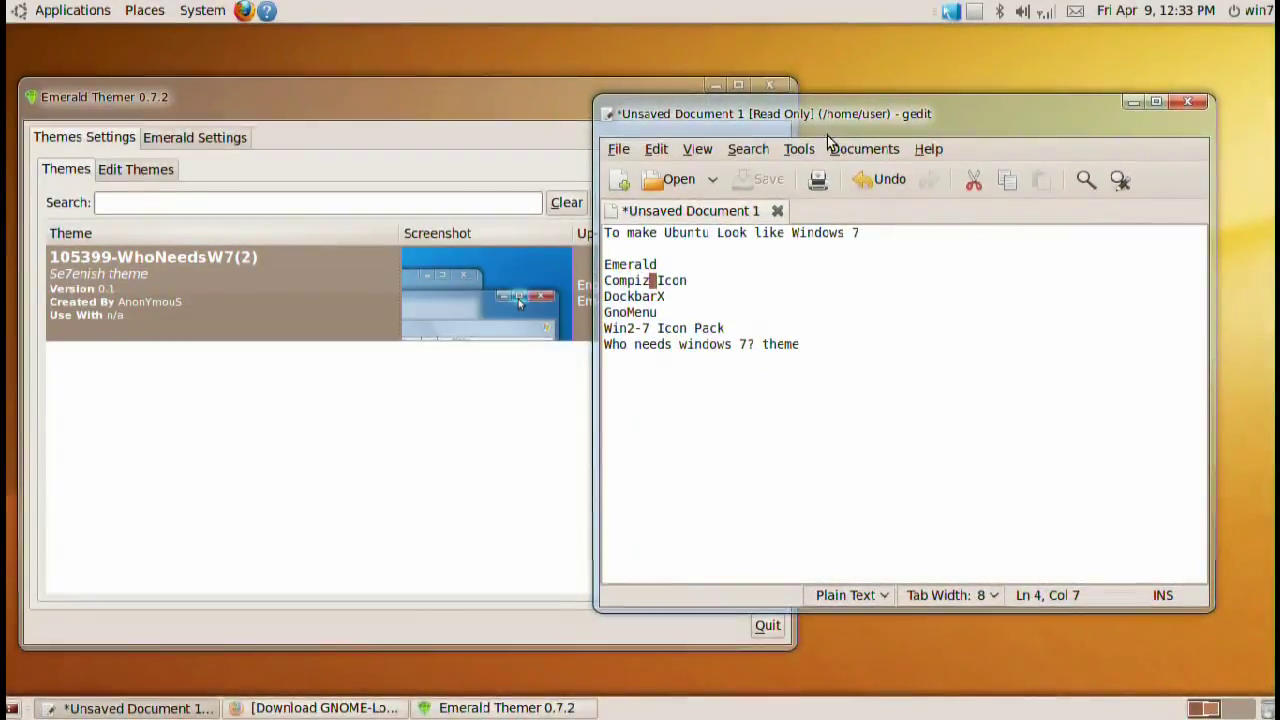
{"action": "left_click_drag", "start_coordinate": [829, 112], "coordinate": [853, 88]}
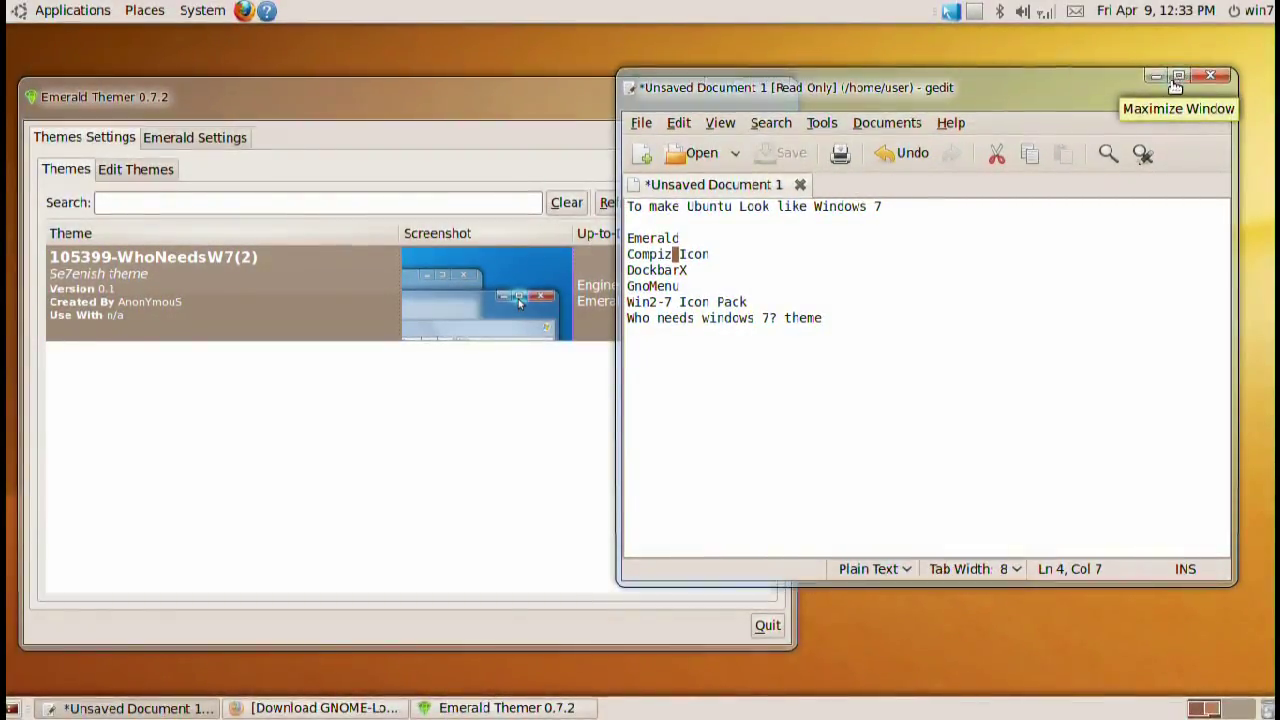
{"action": "left_click", "coordinate": [523, 95]}
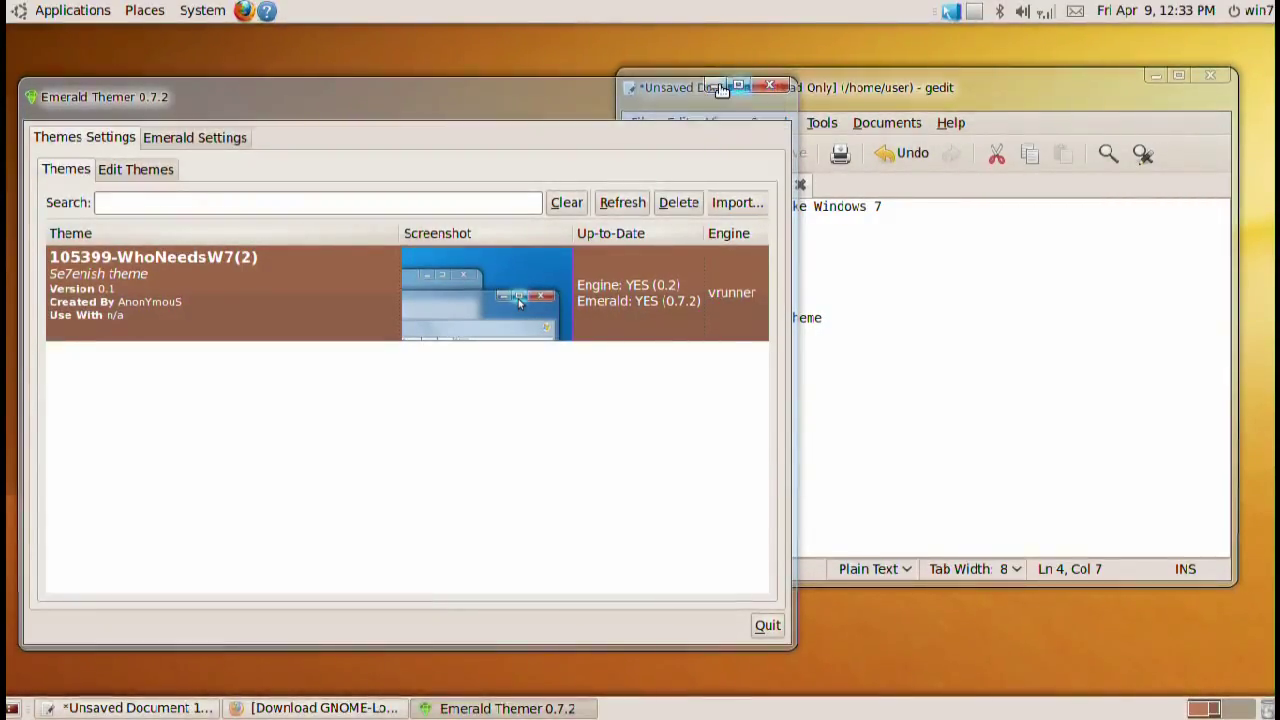
- Minimize Emerald Themer and select the Win2-7 Icon Pack line in the notes
{"action": "left_click", "coordinate": [711, 88]}
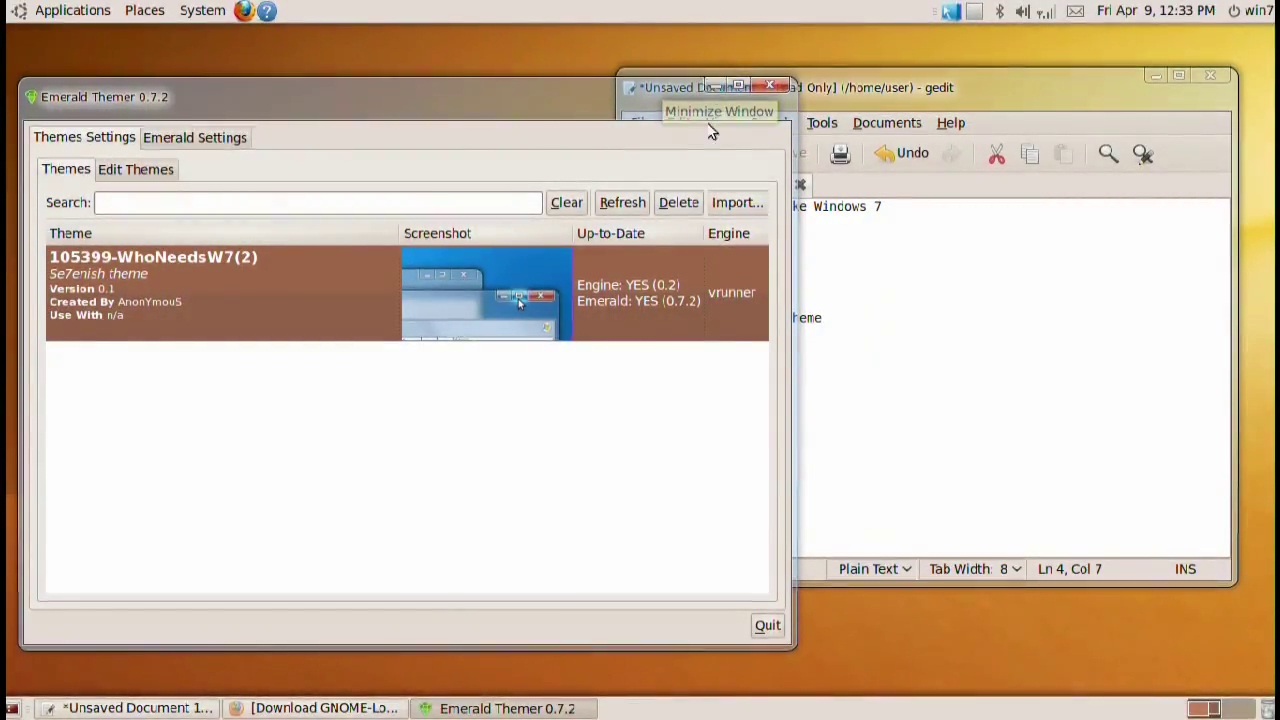
{"action": "left_click", "coordinate": [658, 270]}
{"action": "double_click", "coordinate": [658, 270]}
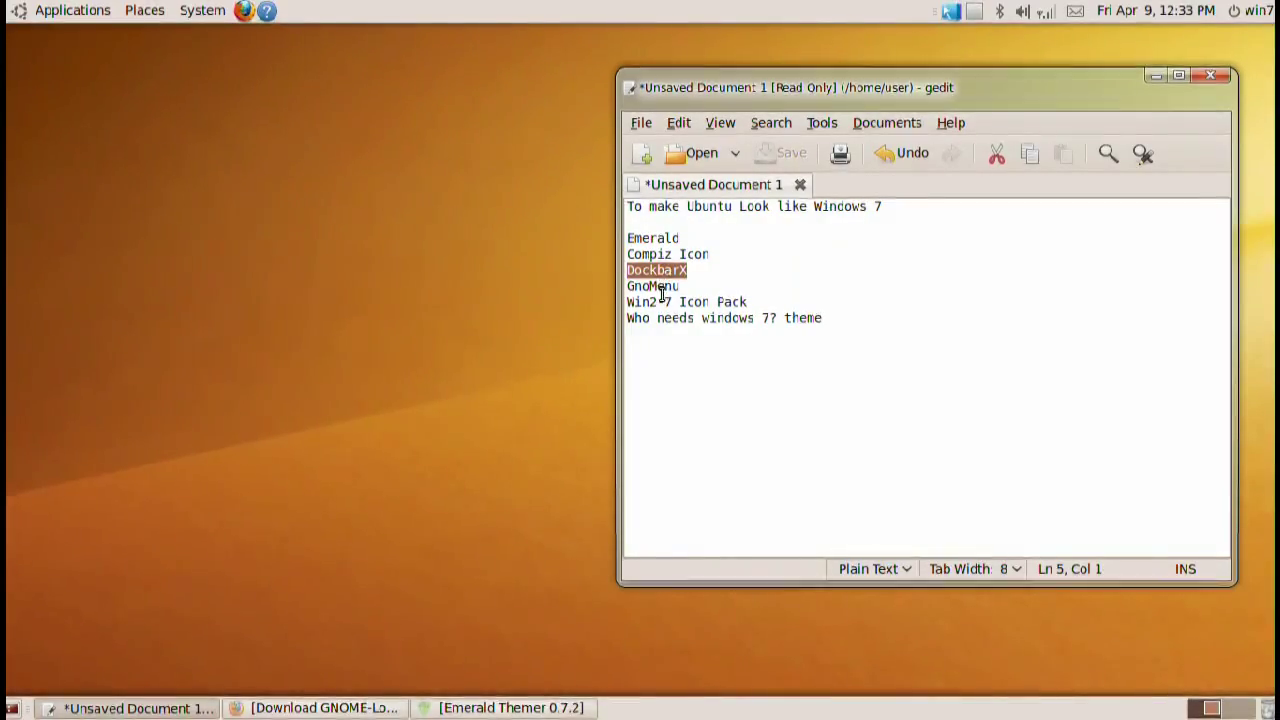
{"action": "triple_click", "coordinate": [647, 301]}
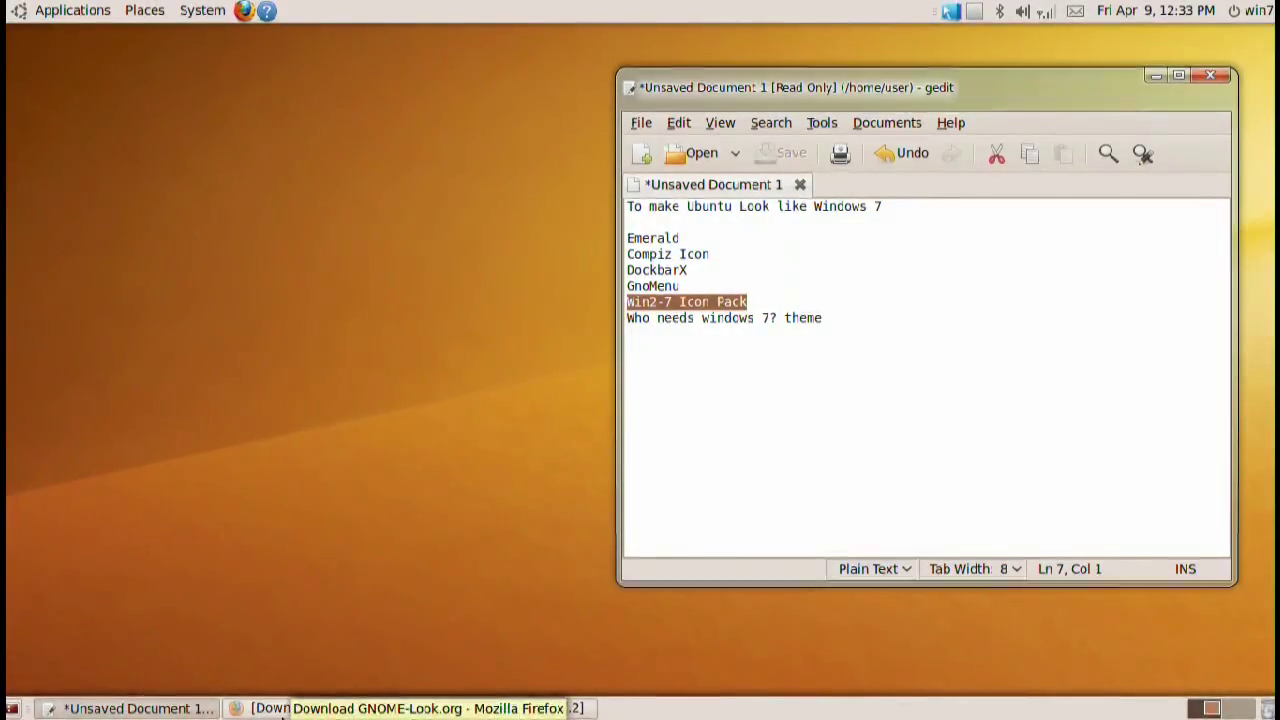
- Download Win2-7 Pack.tar.bz2 from its GNOME-Look page via MediaFire and save it
{"action": "left_click", "coordinate": [284, 708]}
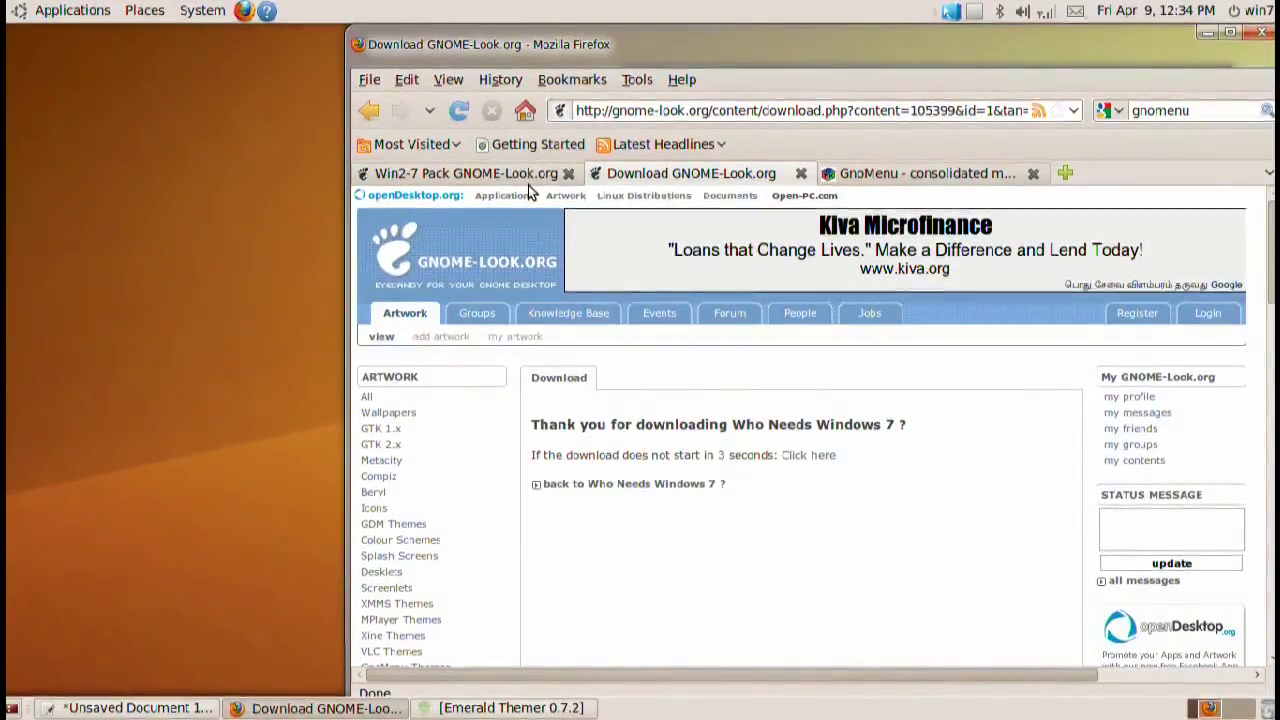
{"action": "left_click", "coordinate": [528, 182]}
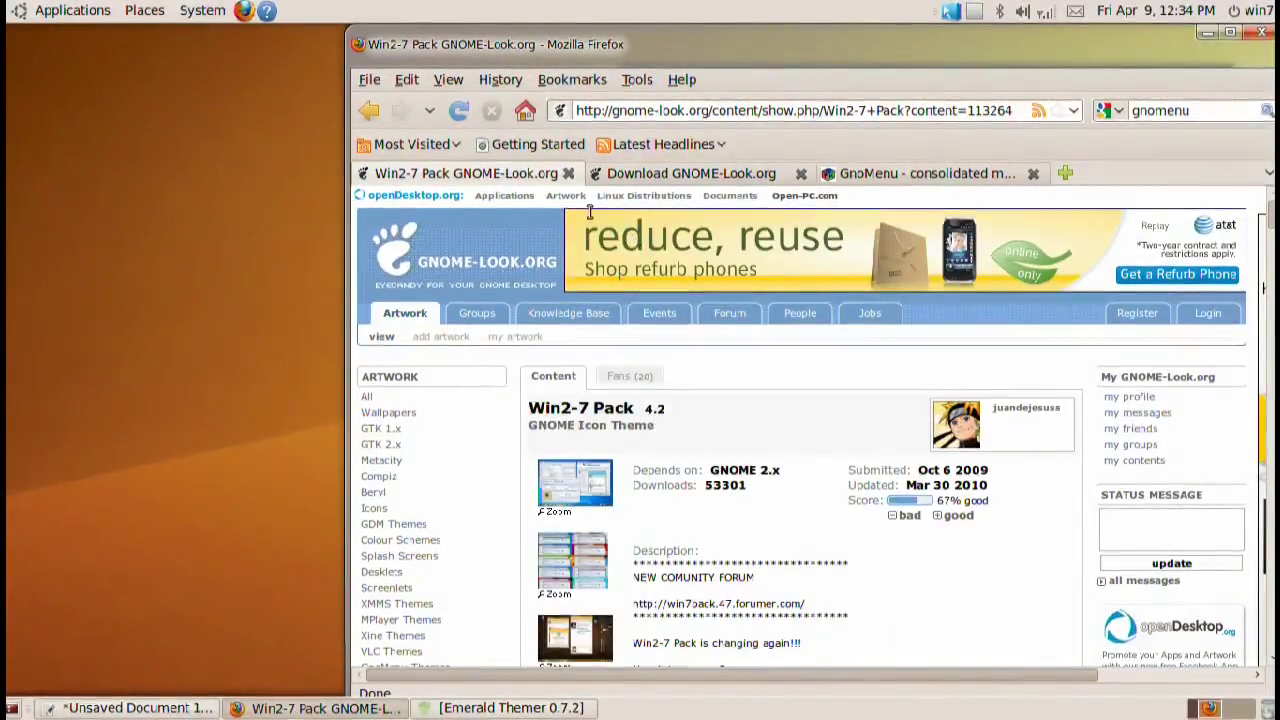
{"action": "scroll", "coordinate": [655, 493], "scroll_direction": "down", "scroll_amount": 2}
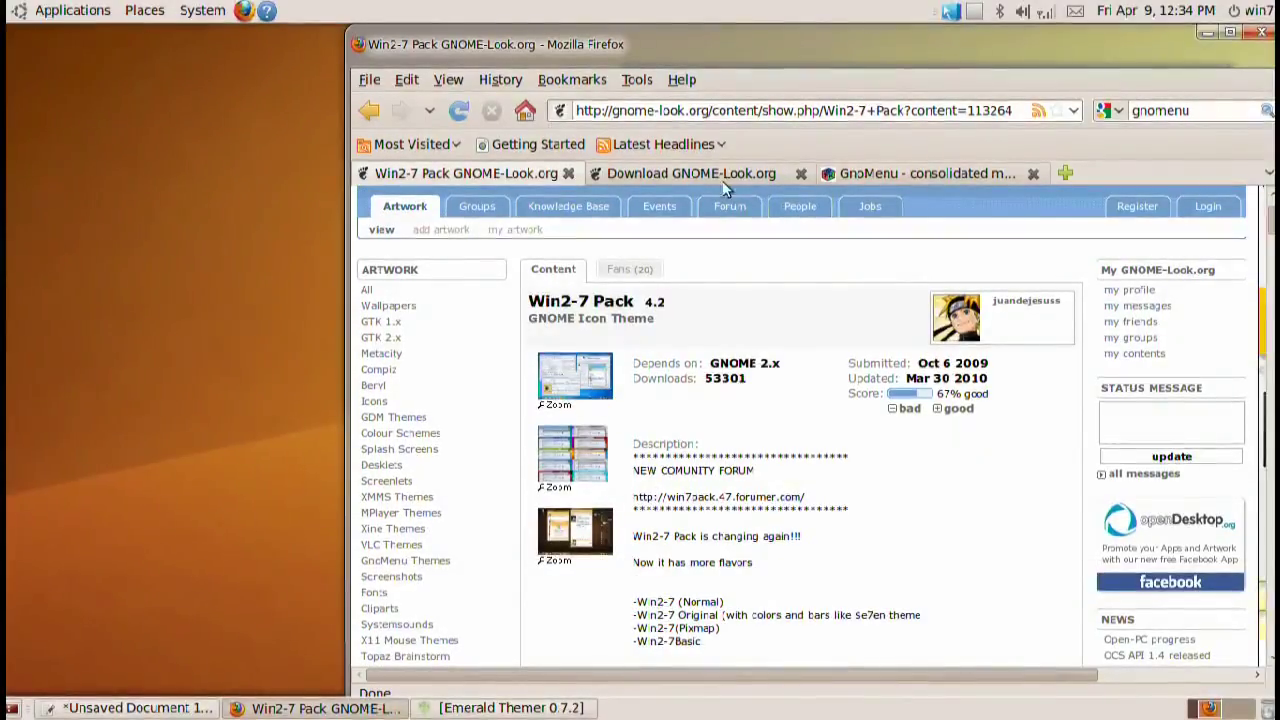
{"action": "scroll", "coordinate": [630, 450], "scroll_direction": "up", "scroll_amount": 2}
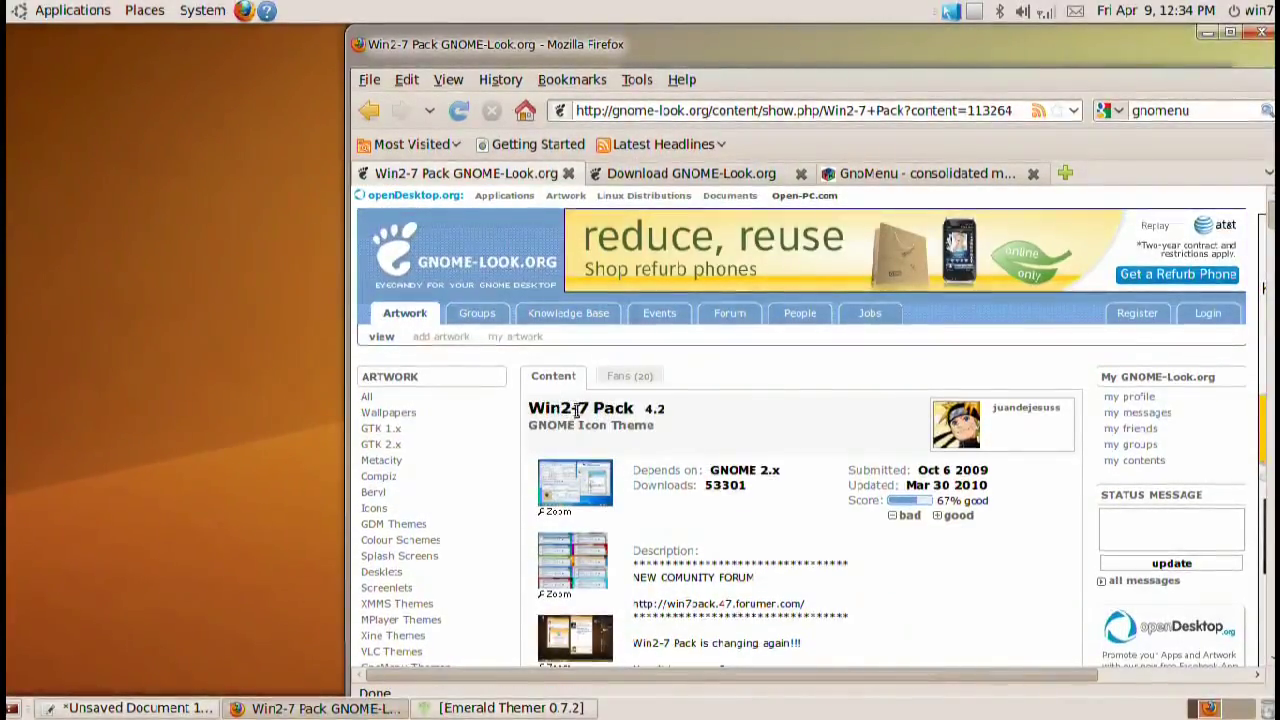
{"action": "scroll", "coordinate": [630, 435], "scroll_direction": "down", "scroll_amount": 14}
{"action": "scroll", "coordinate": [640, 441], "scroll_direction": "down", "scroll_amount": 5}
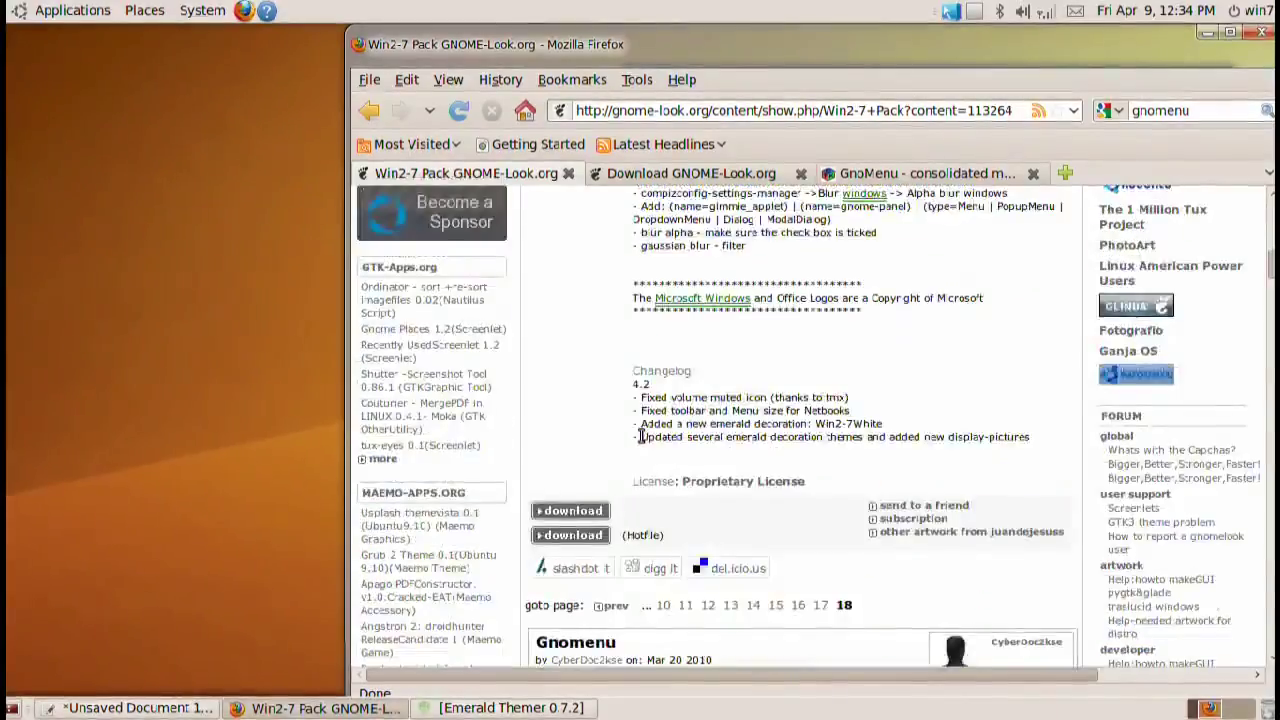
{"action": "left_click", "coordinate": [598, 511]}
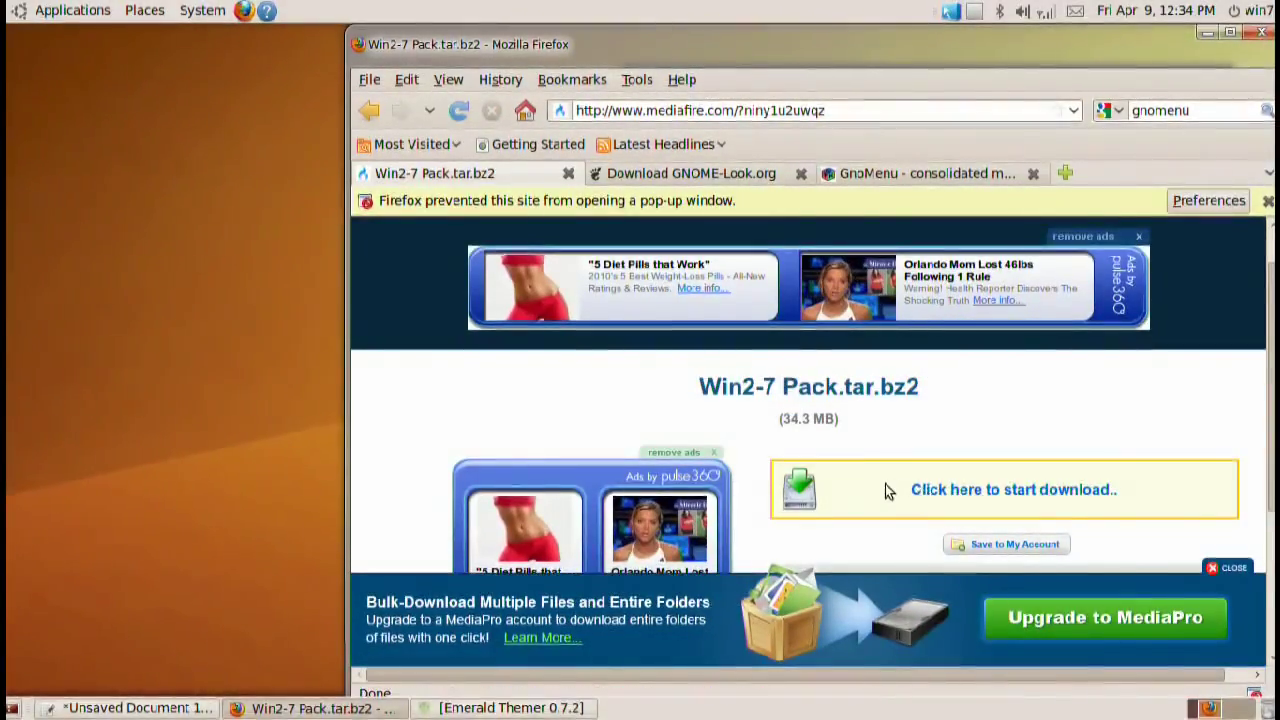
{"action": "scroll", "coordinate": [885, 490], "scroll_direction": "down", "scroll_amount": 1}
{"action": "left_click", "coordinate": [977, 436]}
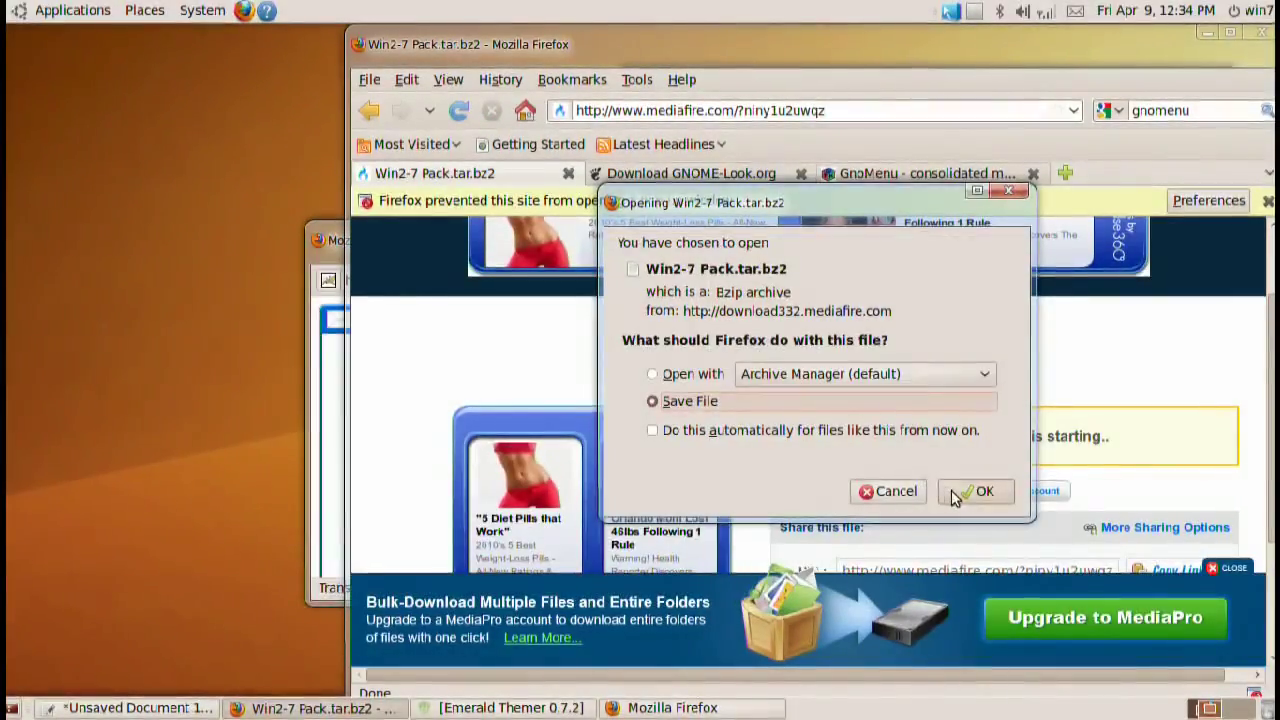
{"action": "left_click", "coordinate": [970, 491]}
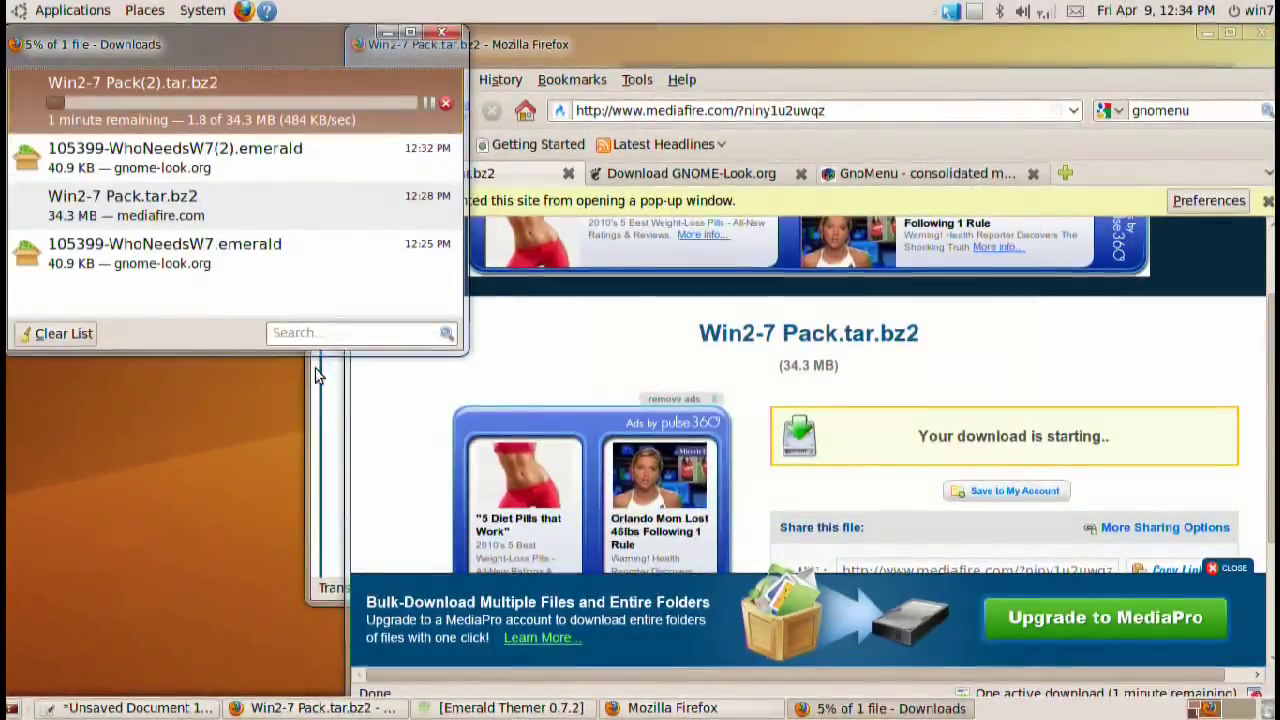
- Close the ad pop-up, cancel the duplicate download, and minimize Firefox
{"action": "left_click", "coordinate": [316, 367]}
{"action": "left_click", "coordinate": [963, 229]}
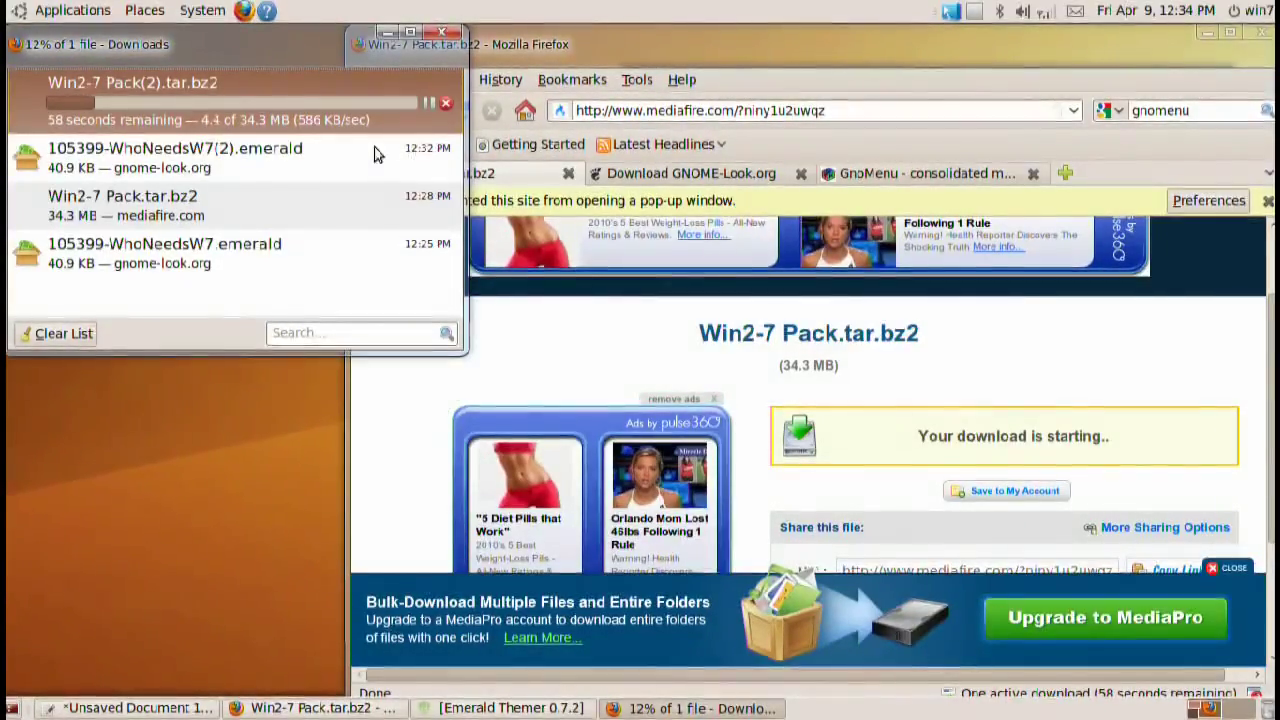
{"action": "left_click", "coordinate": [446, 103]}
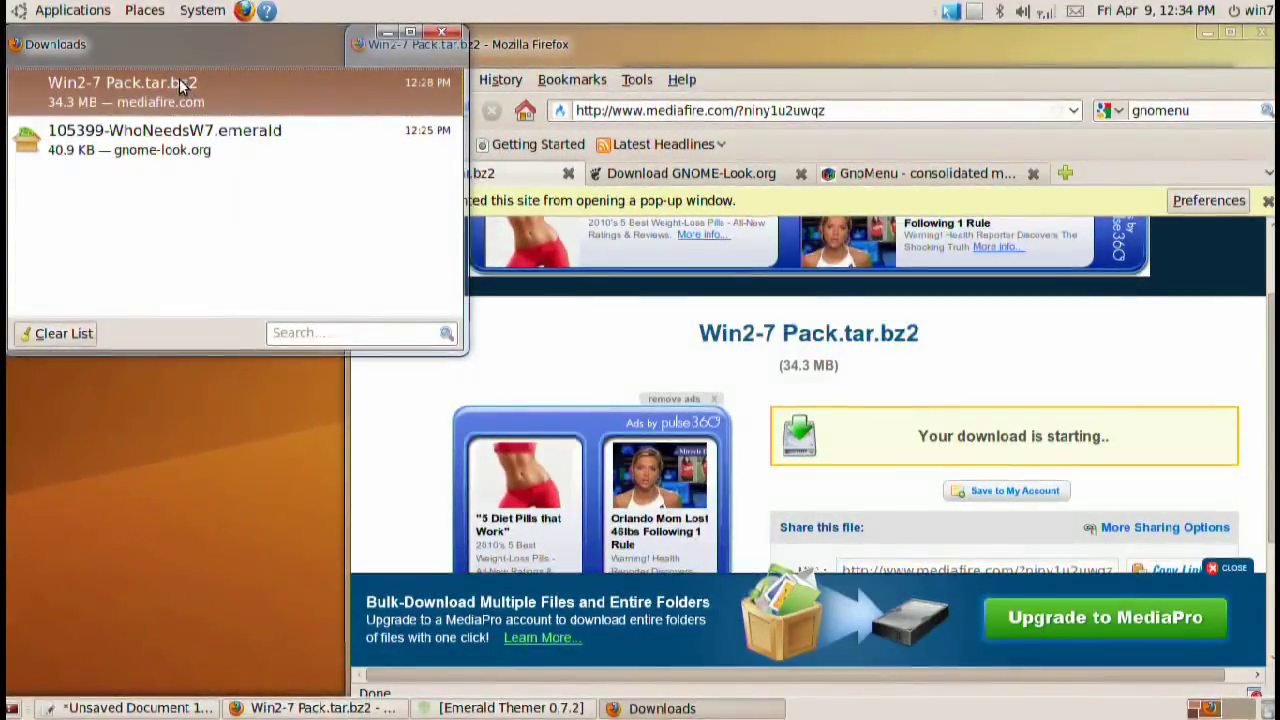
{"action": "left_click", "coordinate": [1207, 33]}
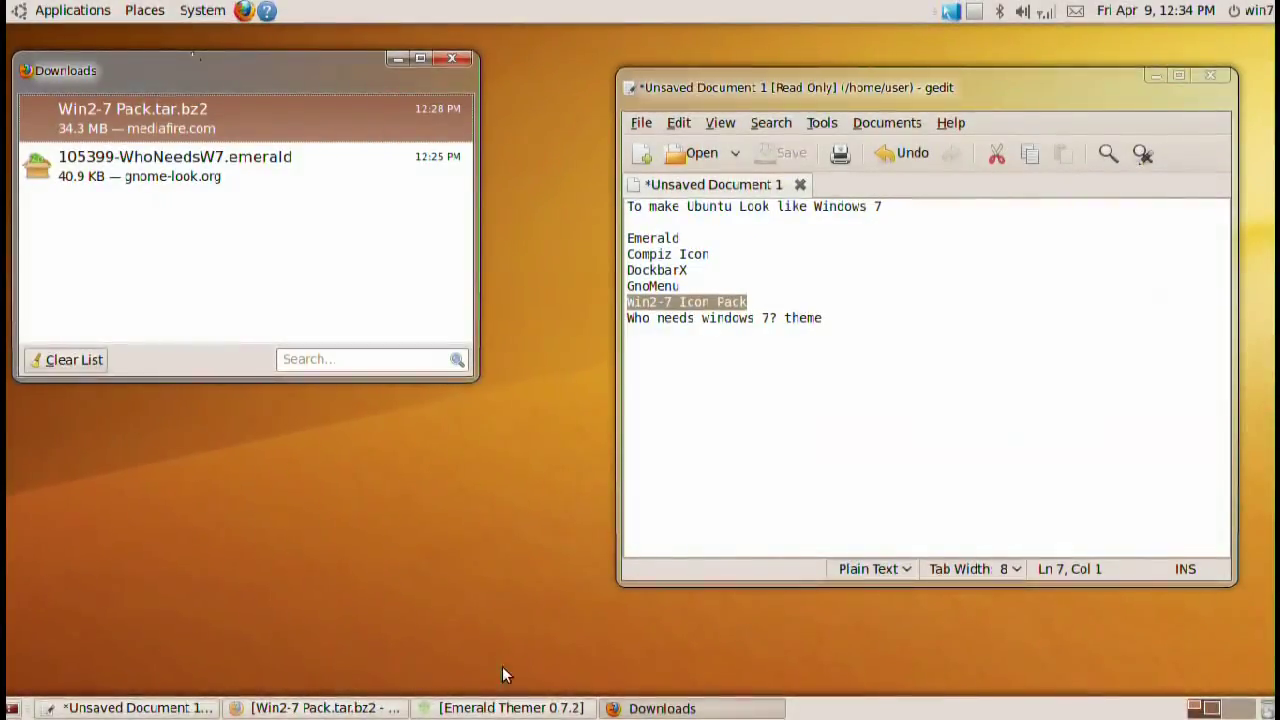
- Open Downloads from the Home Folder and delete the duplicate 105399-WhoNeedsW7(2).emerald
{"action": "left_click", "coordinate": [140, 8]}
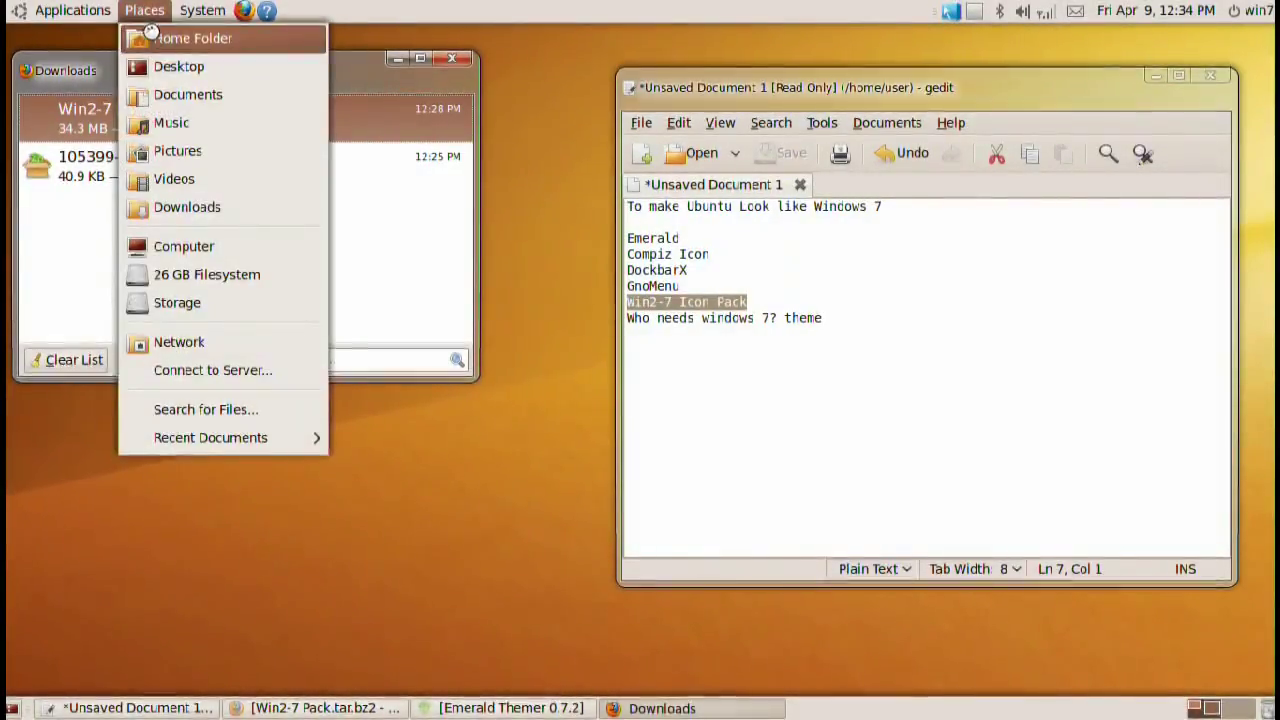
{"action": "left_click", "coordinate": [192, 38]}
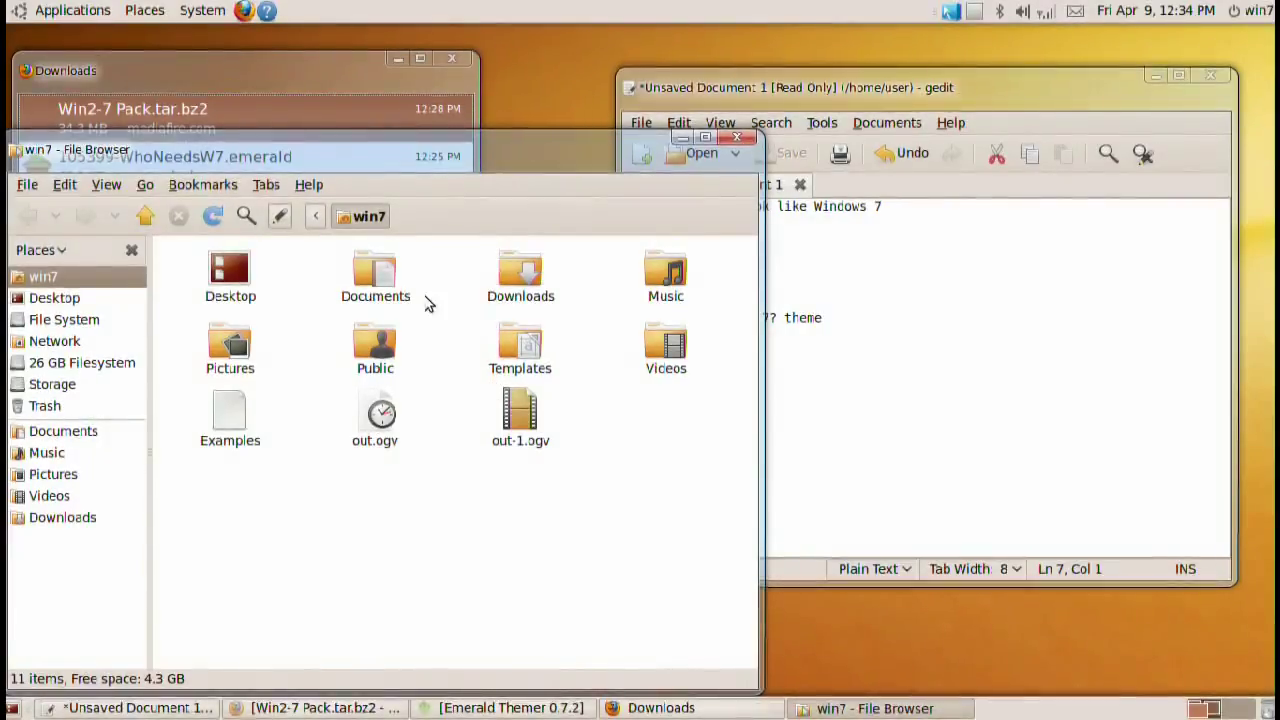
{"action": "double_click", "coordinate": [532, 280]}
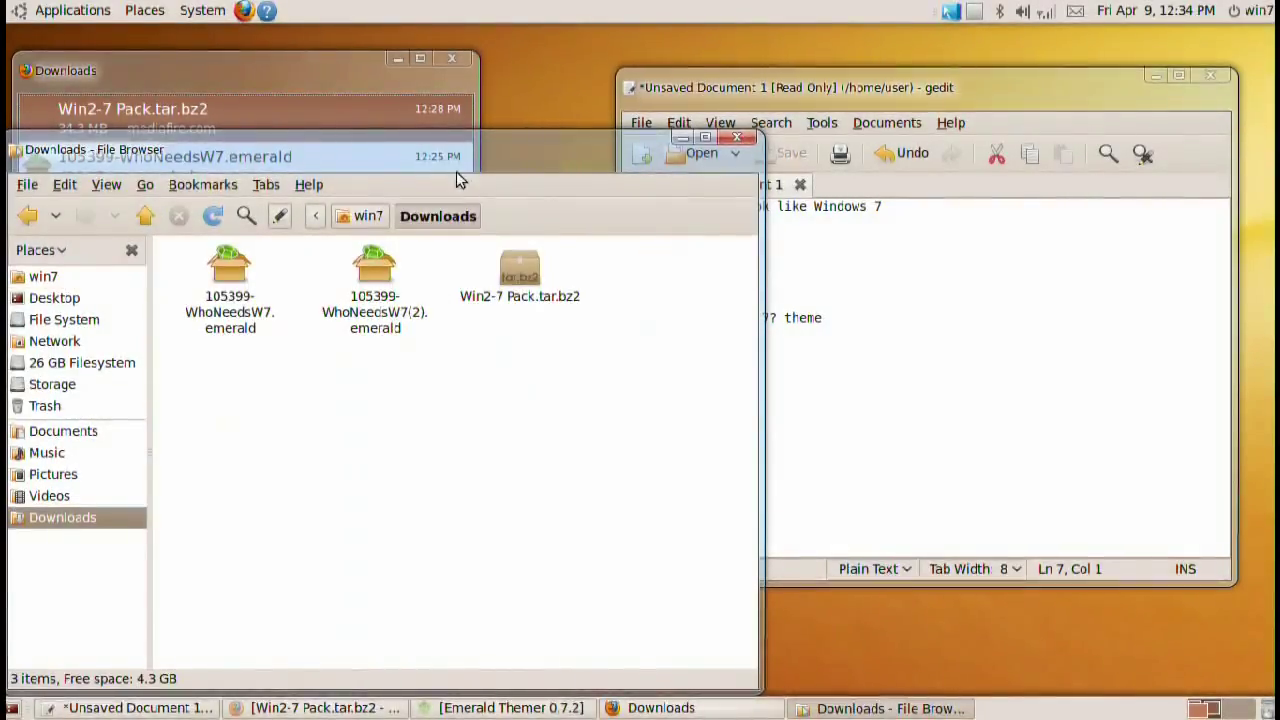
{"action": "left_click_drag", "start_coordinate": [526, 276], "coordinate": [697, 281]}
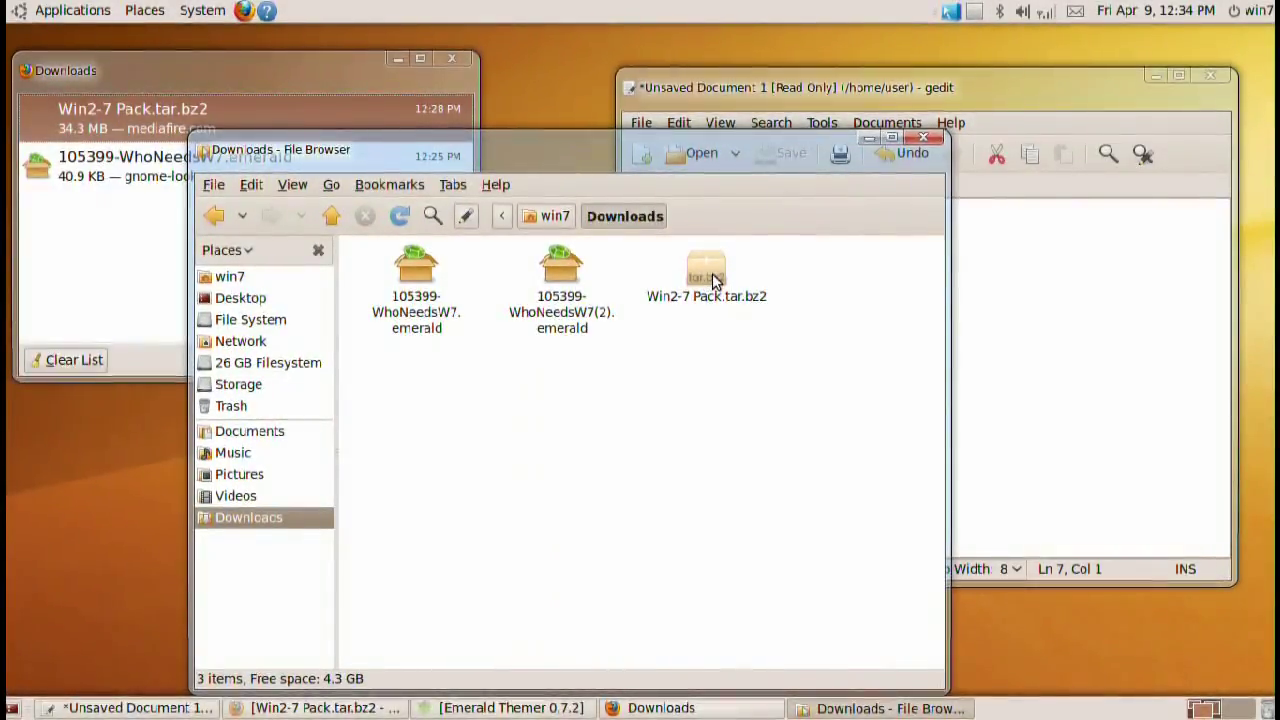
{"action": "left_click", "coordinate": [572, 314]}
{"action": "key", "text": "Delete"}
- Extract Win2-7 Pack.tar.bz2 here in Downloads
{"action": "left_click", "coordinate": [573, 292]}
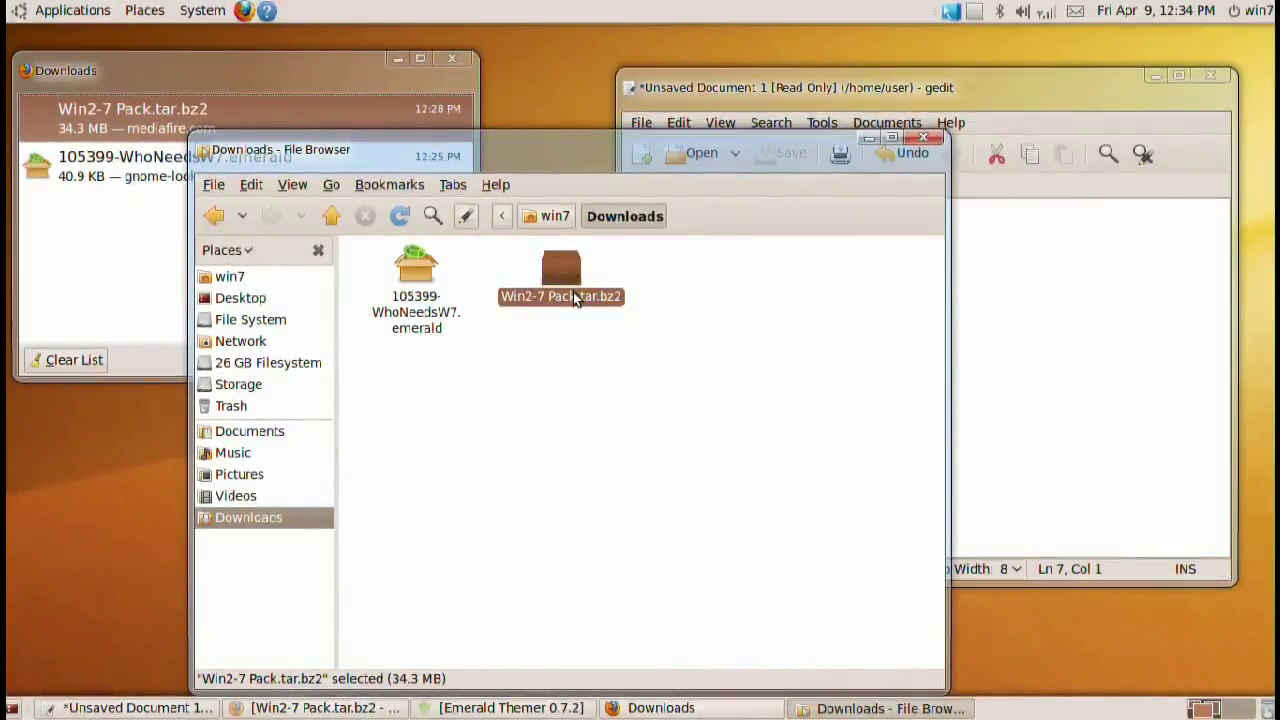
{"action": "right_click", "coordinate": [571, 288]}
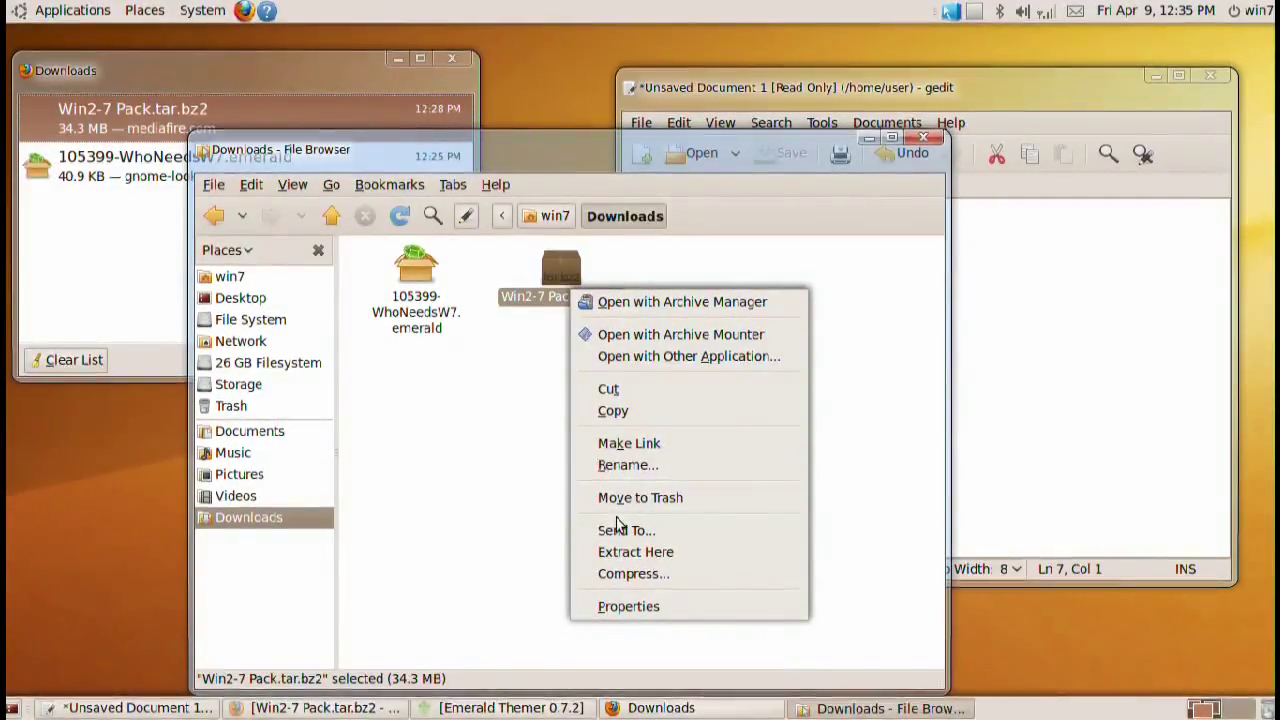
{"action": "left_click", "coordinate": [696, 554]}
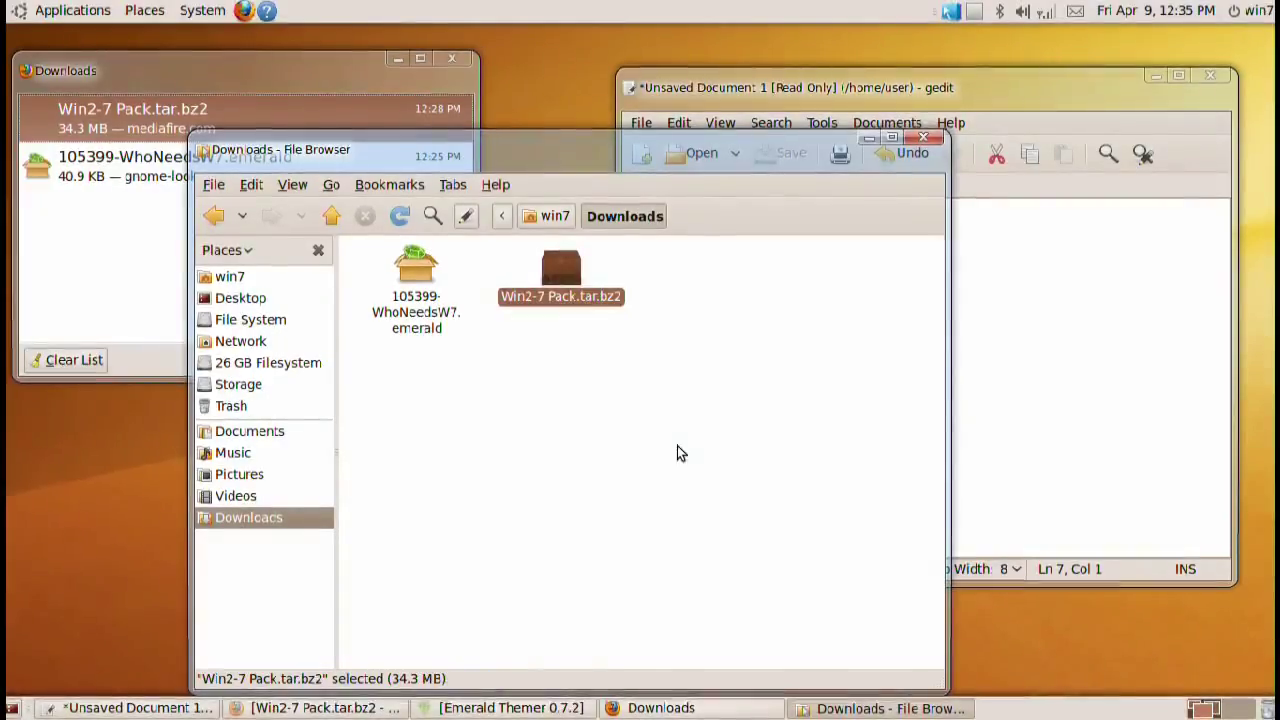
{"action": "left_click_drag", "start_coordinate": [590, 237], "coordinate": [872, 287]}
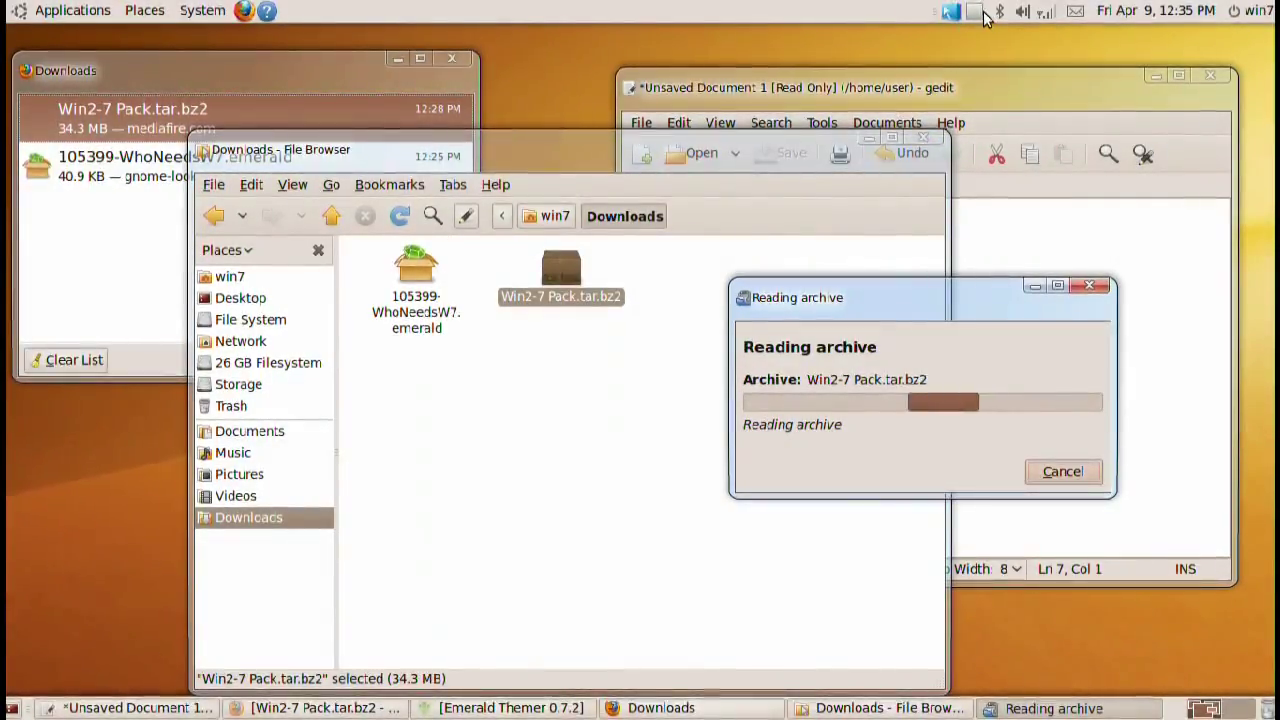
{"action": "left_click", "coordinate": [795, 290]}
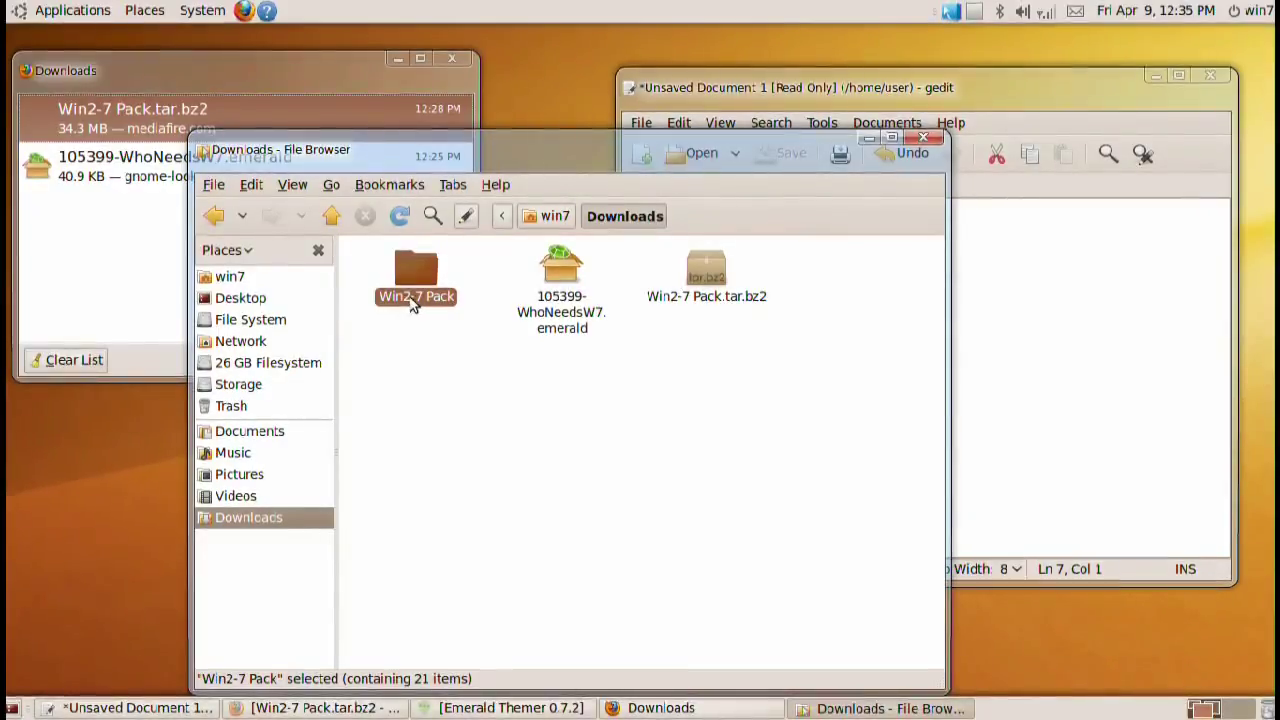
- In the extracted Win2-7 Pack folder, allow install.sh to execute as a program
{"action": "double_click", "coordinate": [412, 292]}
{"action": "scroll", "coordinate": [558, 425], "scroll_direction": "down", "scroll_amount": 1}
{"action": "left_click", "coordinate": [712, 547]}
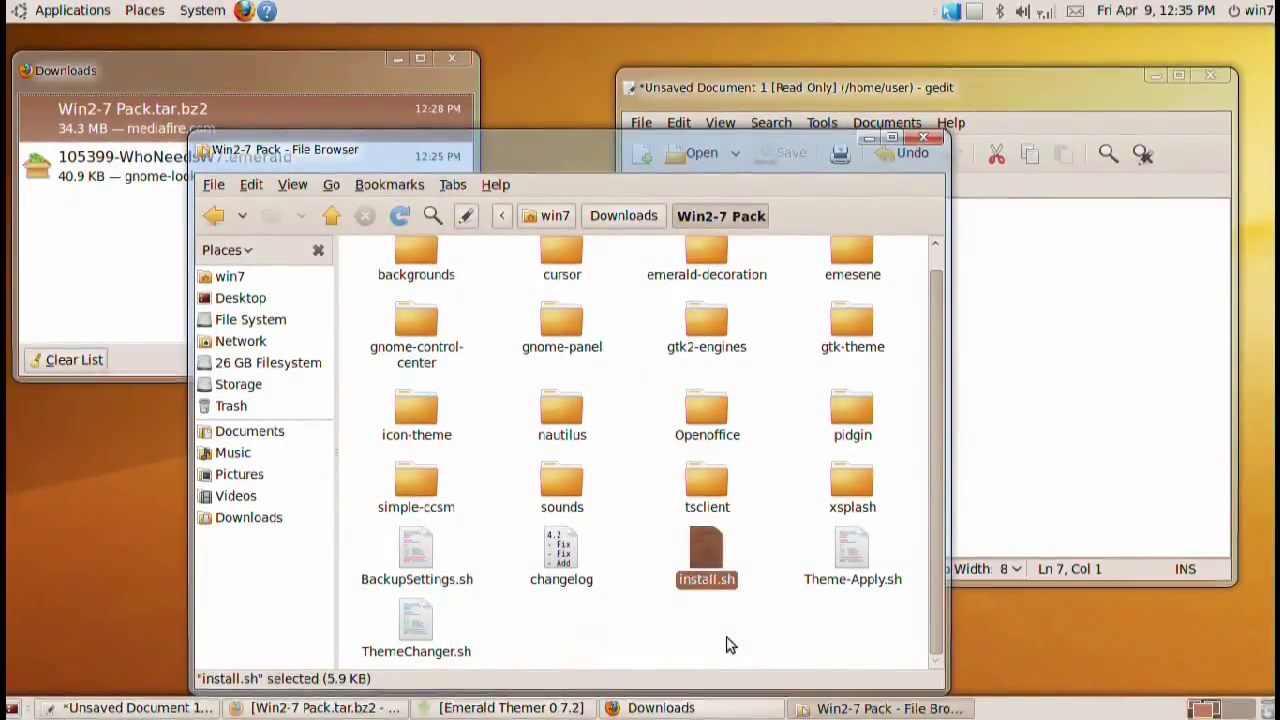
{"action": "right_click", "coordinate": [715, 547]}
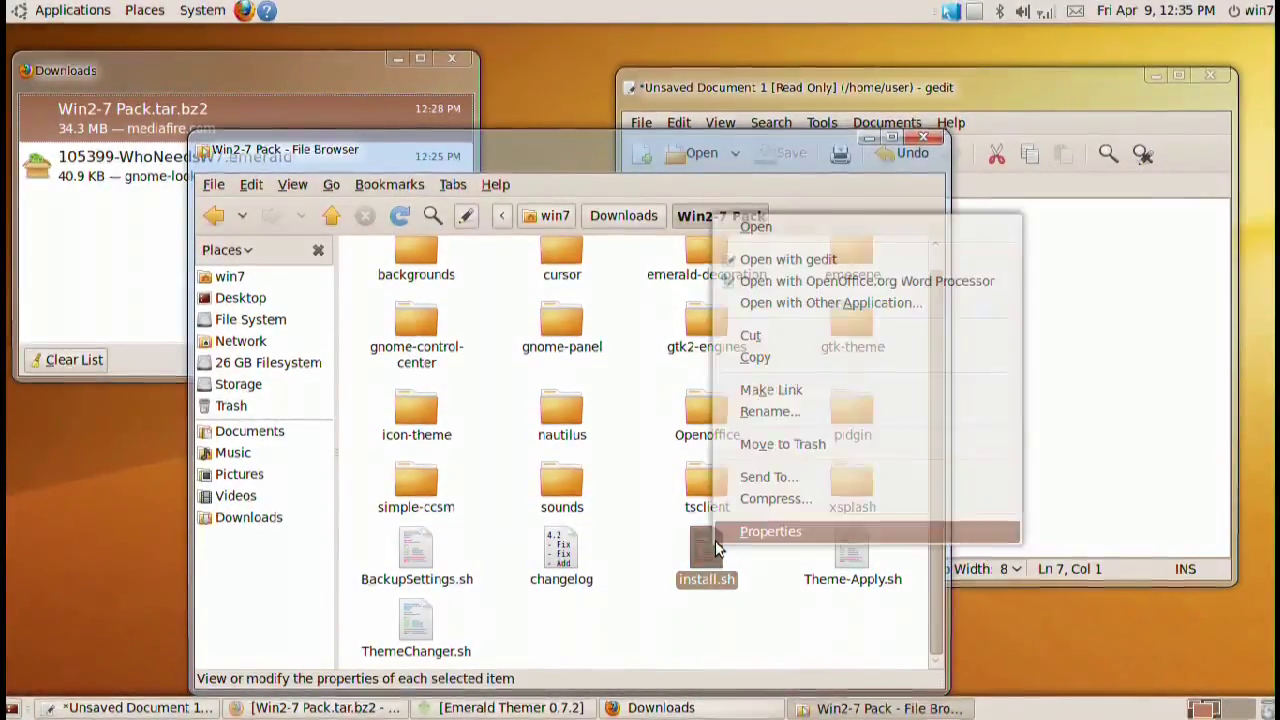
{"action": "left_click", "coordinate": [792, 532]}
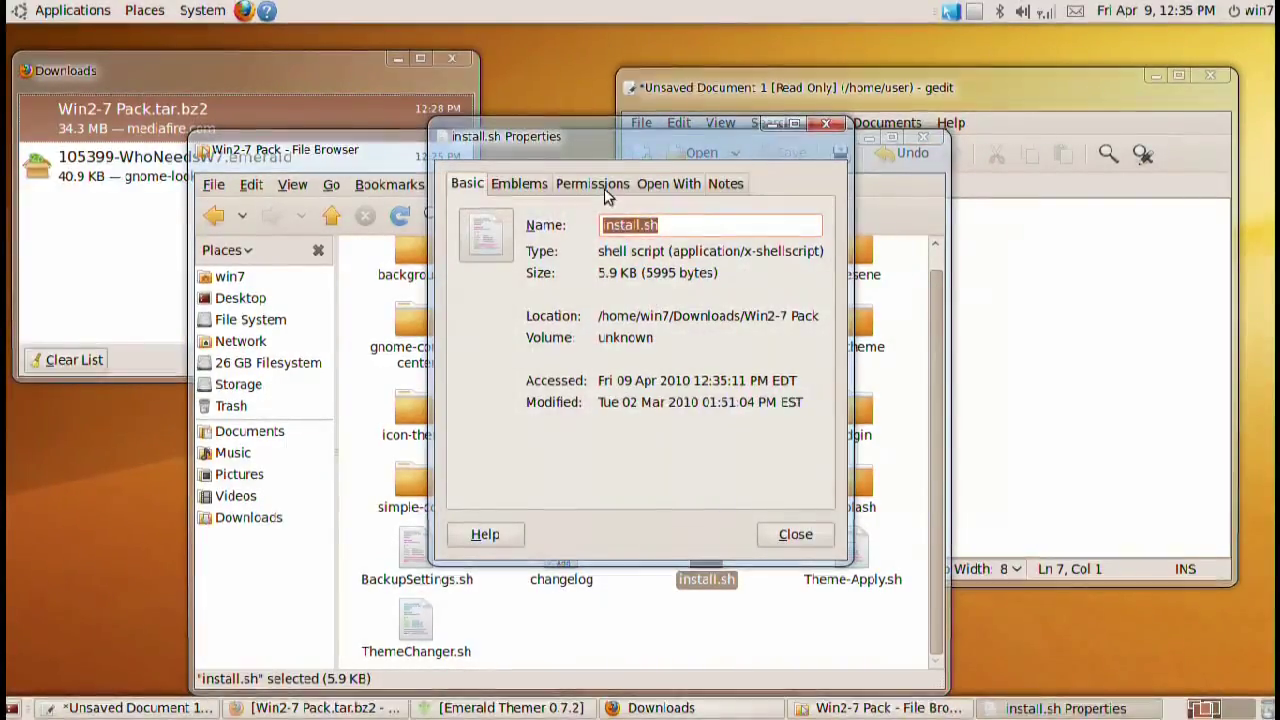
{"action": "left_click", "coordinate": [592, 183]}
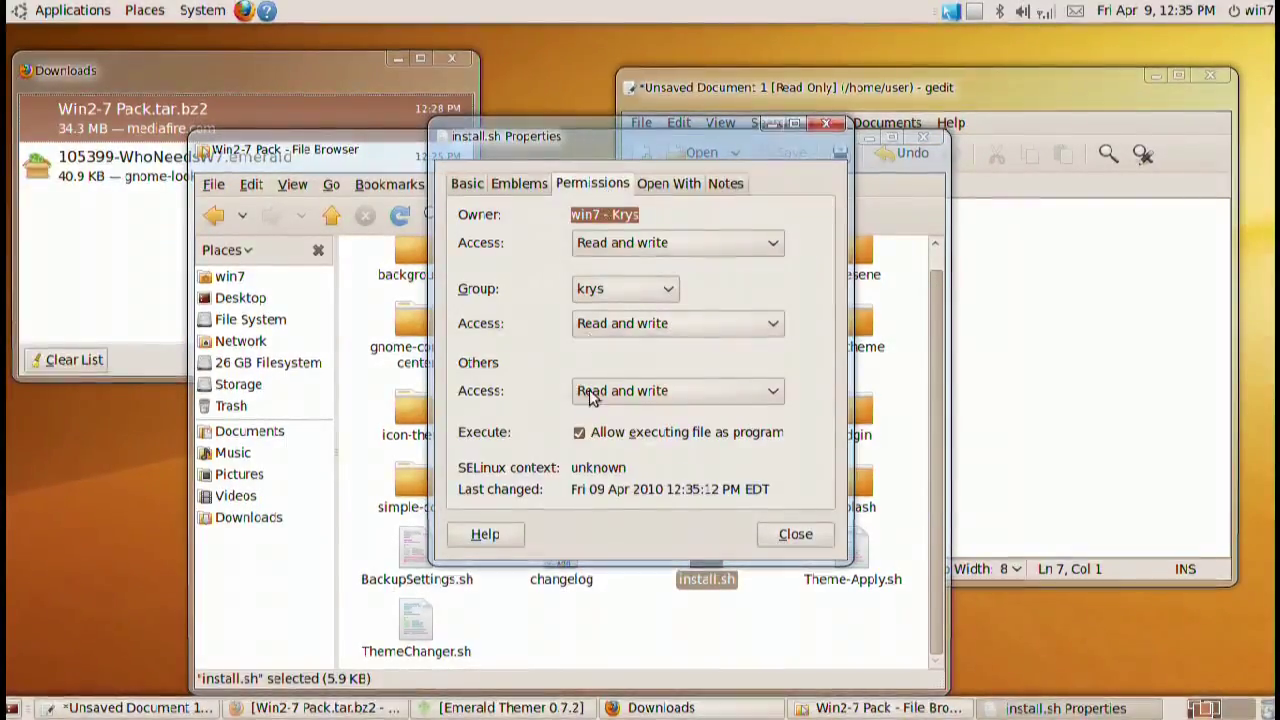
{"action": "left_click", "coordinate": [740, 436]}
{"action": "left_click", "coordinate": [745, 440]}
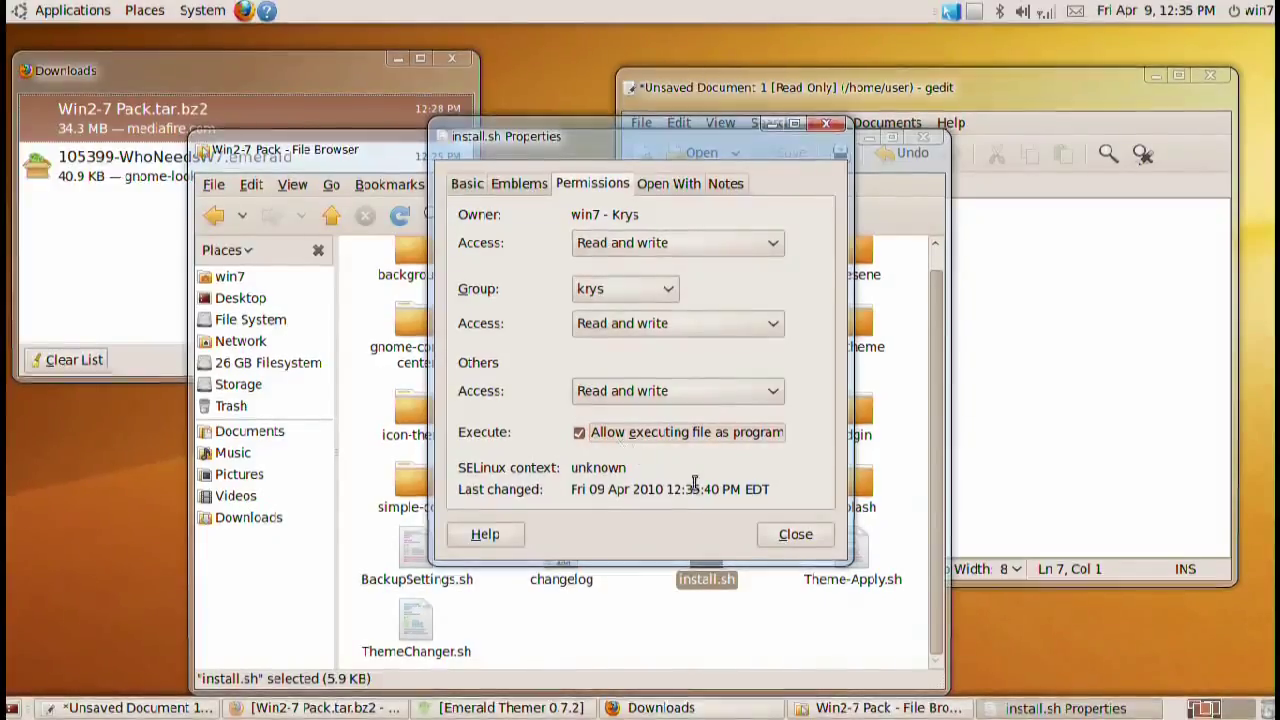
- Run install.sh in a terminal from its Open action
{"action": "left_click", "coordinate": [795, 535]}
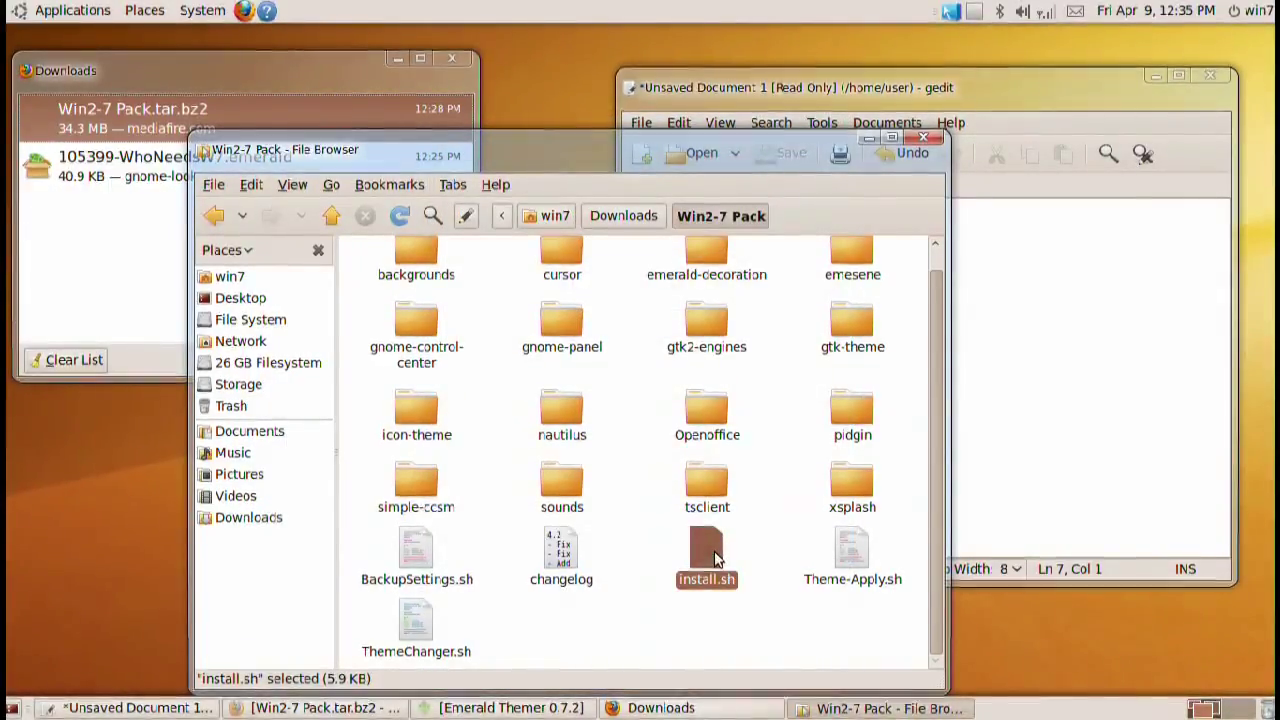
{"action": "right_click", "coordinate": [721, 560]}
{"action": "left_click", "coordinate": [755, 237]}
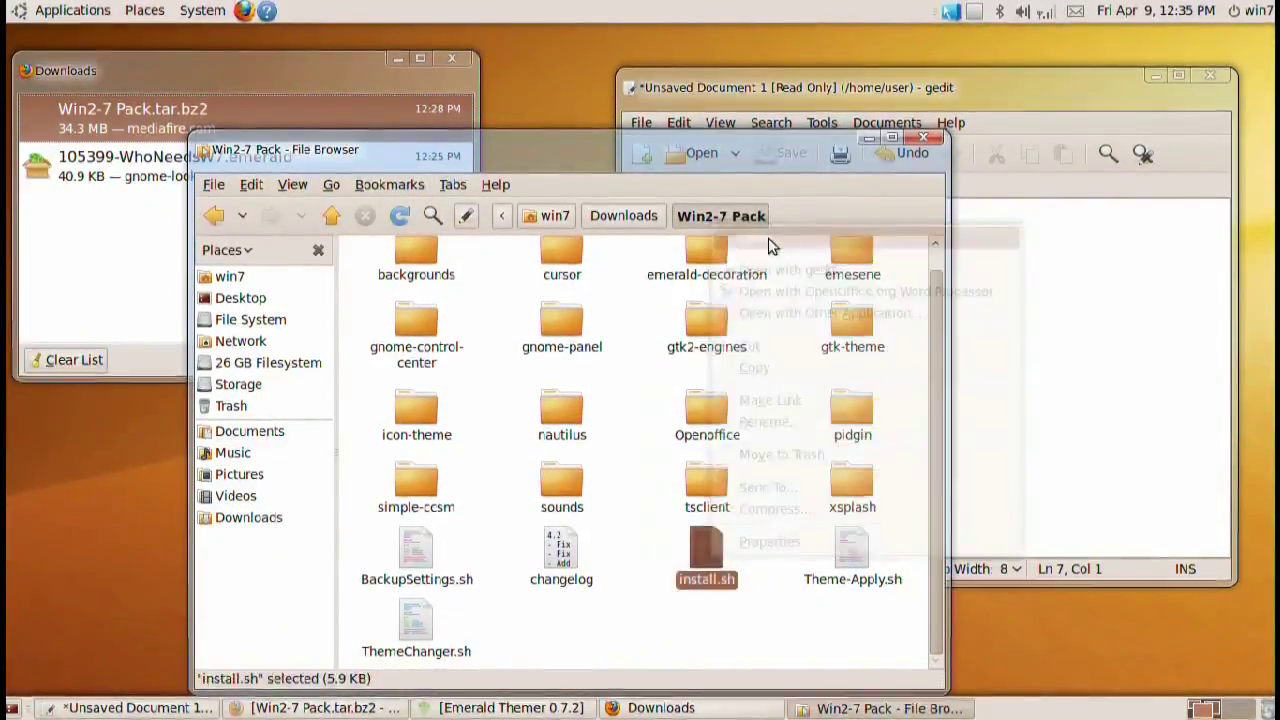
{"action": "left_click", "coordinate": [420, 526]}
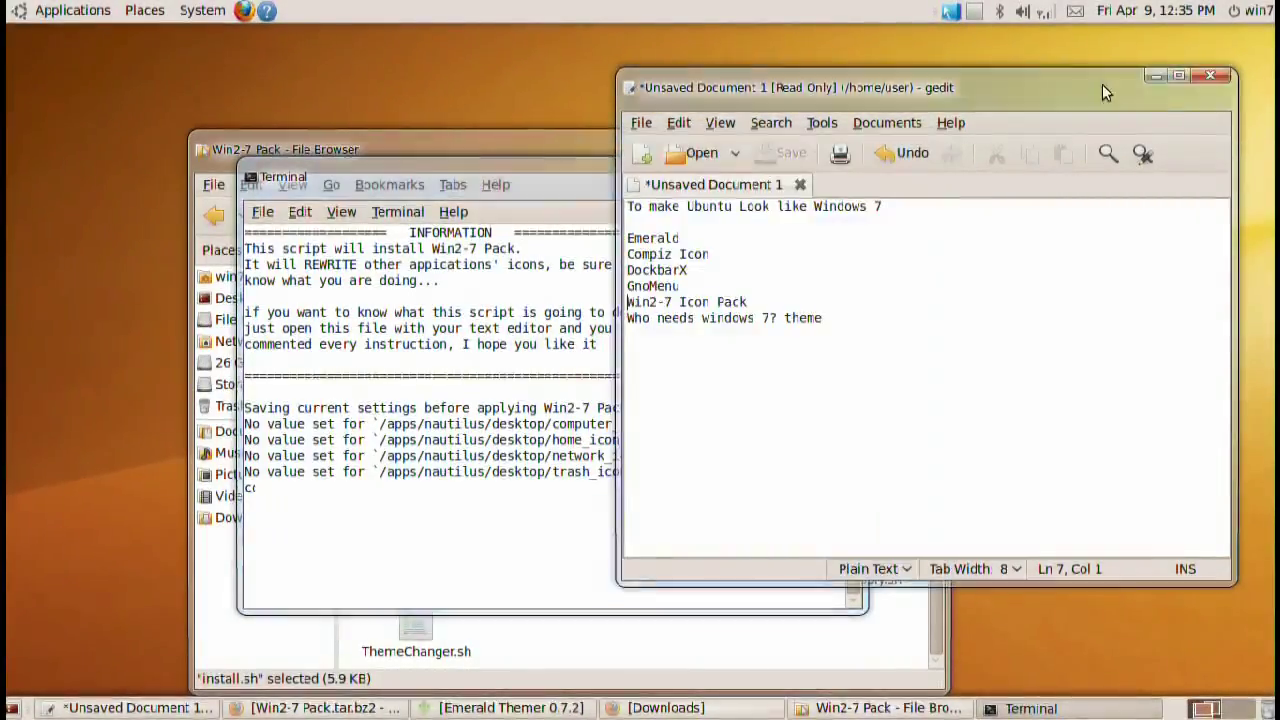
- Answer 1 (32-bit) at the installer's architecture prompt
{"action": "left_click", "coordinate": [1102, 84]}
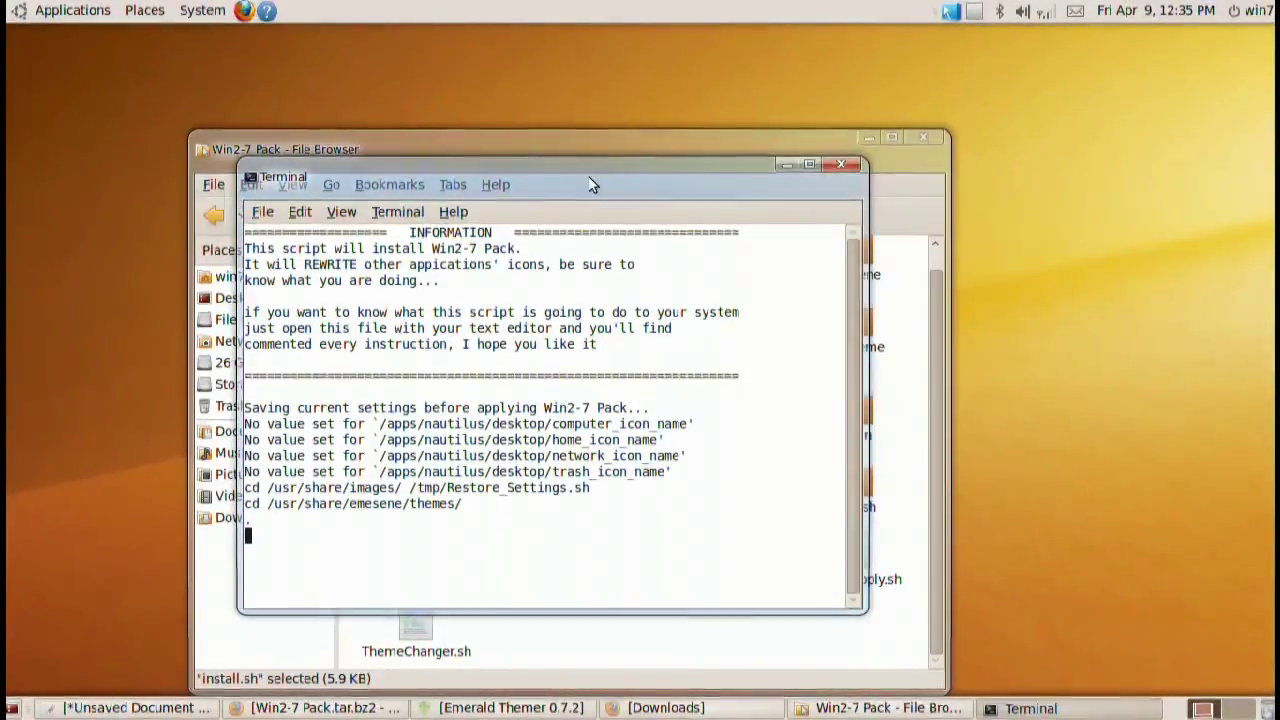
{"action": "left_click", "coordinate": [869, 137]}
{"action": "left_click_drag", "start_coordinate": [678, 166], "coordinate": [734, 97]}
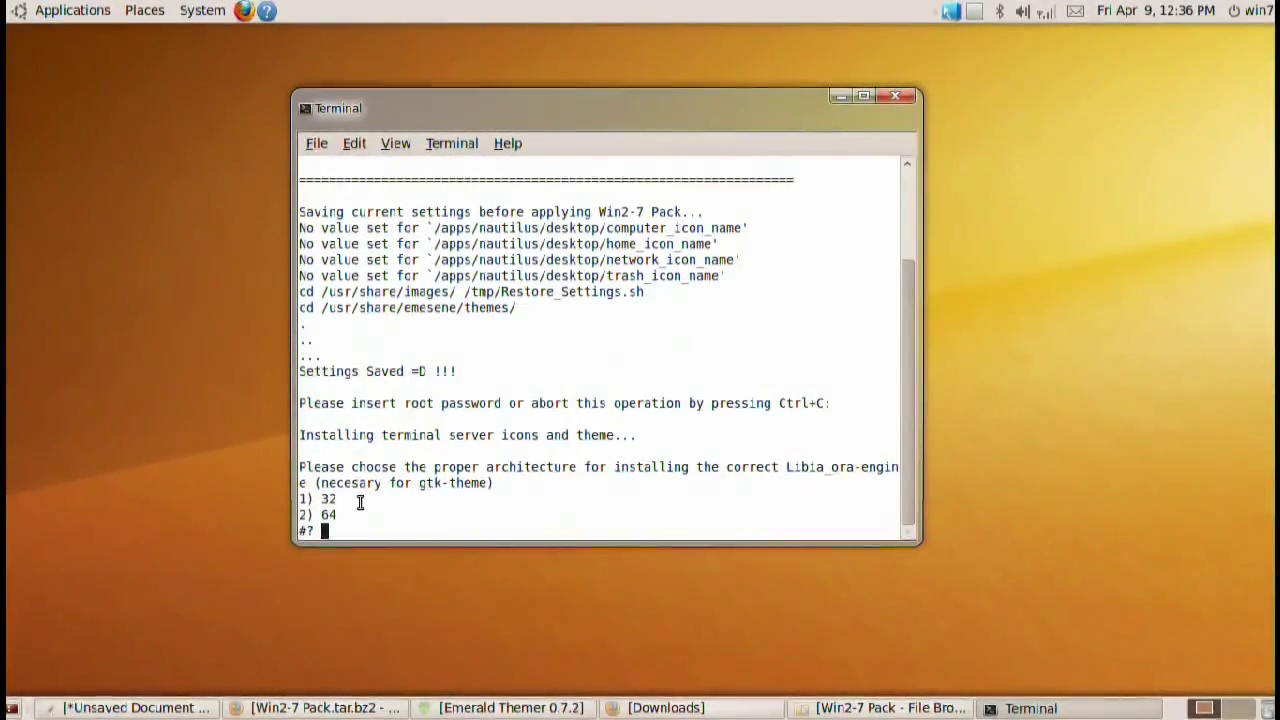
{"action": "type", "text": "1"}
{"action": "key", "text": "Return"}
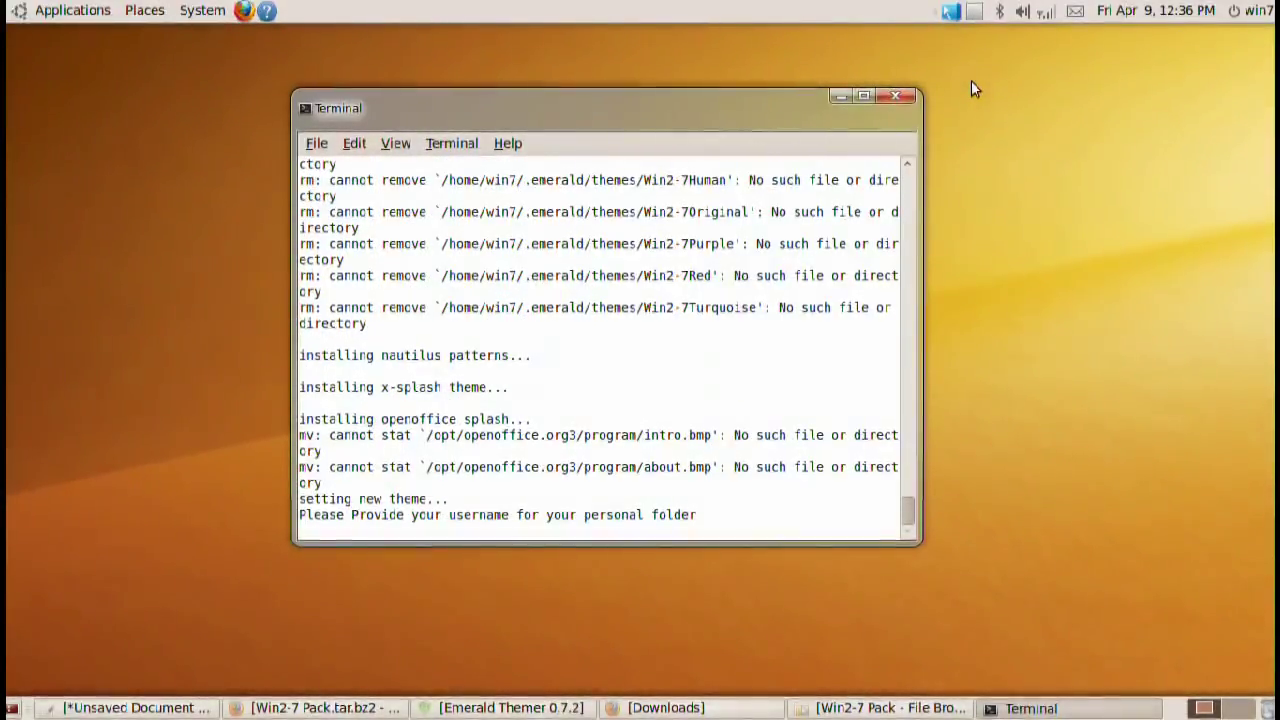
- Enter the username at the installer's username prompt
{"action": "type", "text": "win7"}
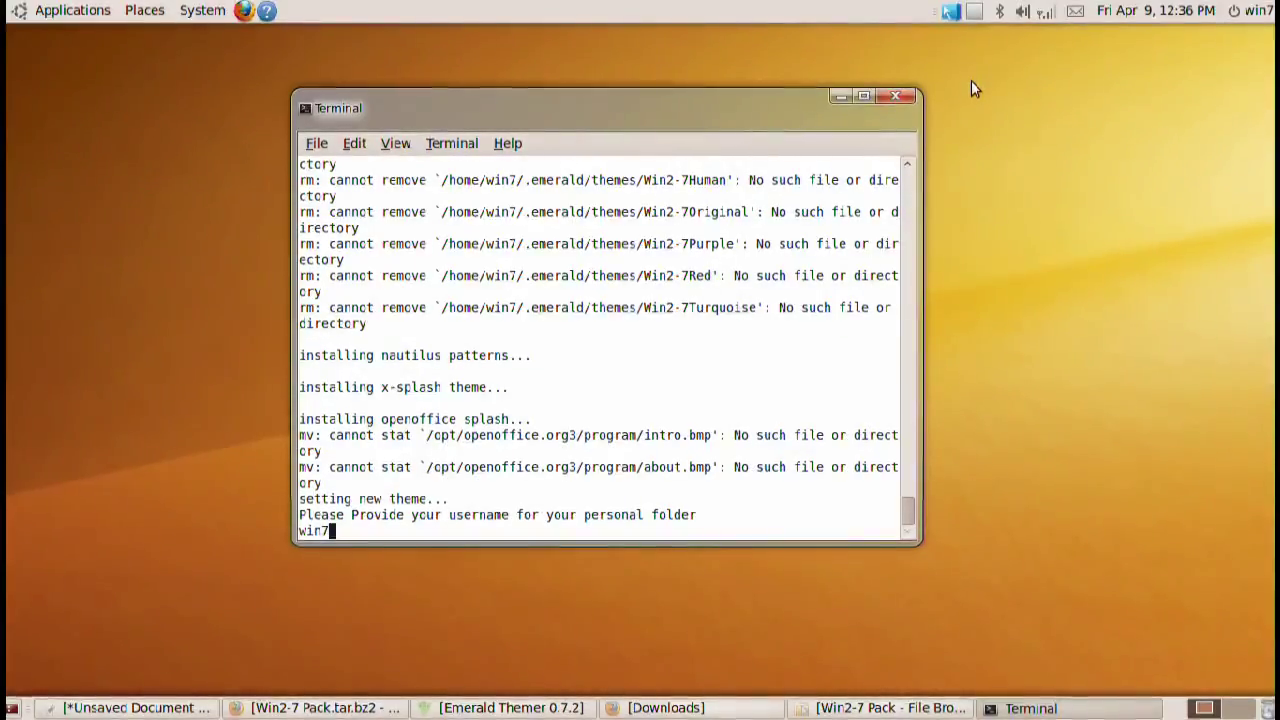
{"action": "left_click", "coordinate": [1252, 11]}
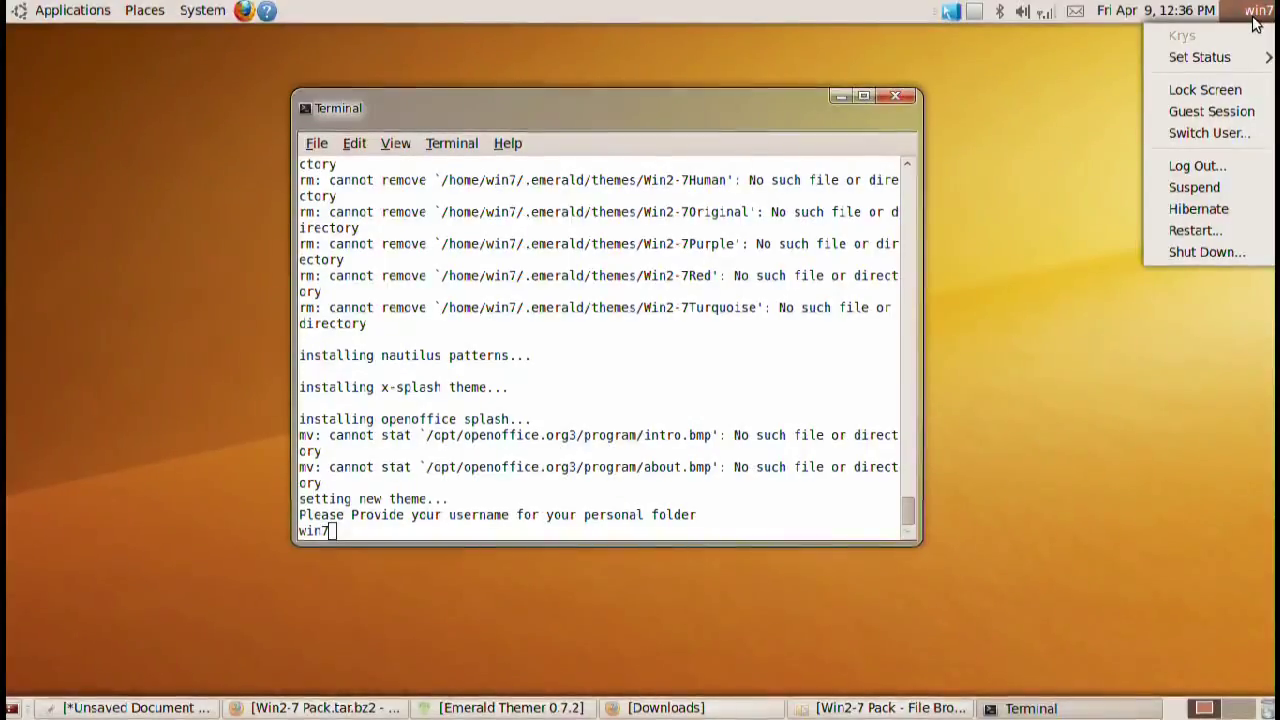
{"action": "left_click", "coordinate": [1256, 24]}
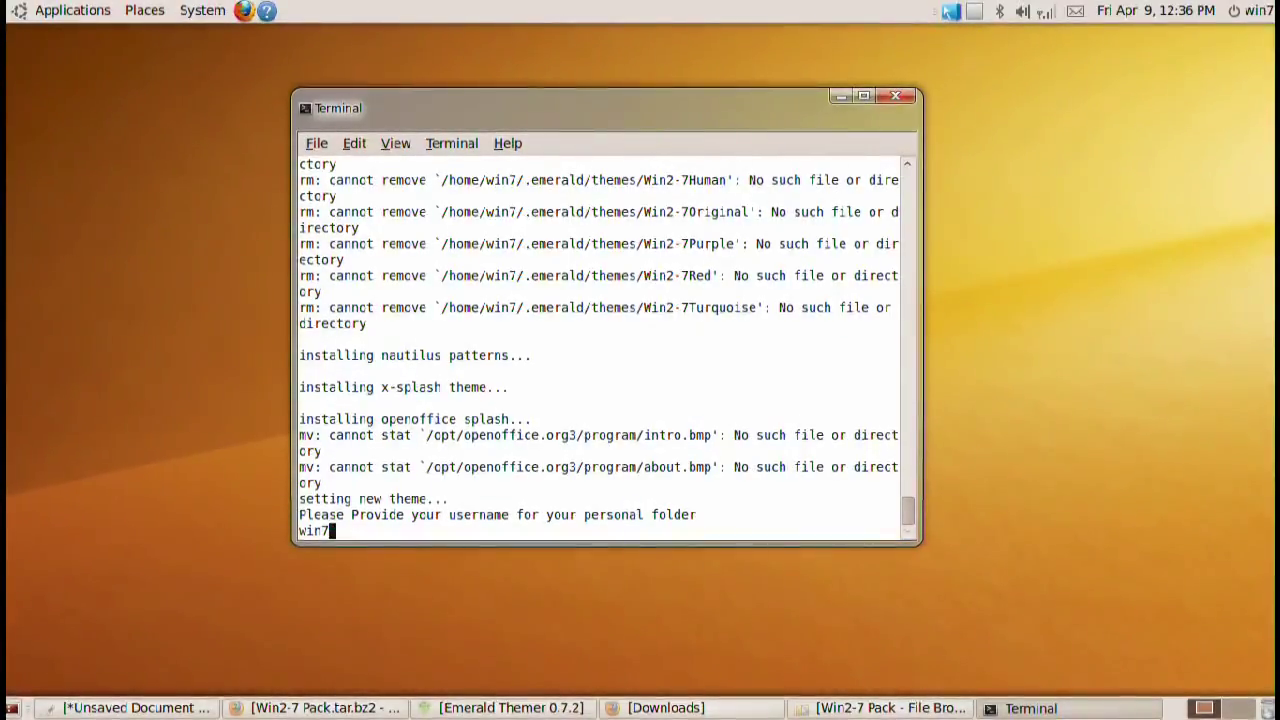
{"action": "key", "text": "Return"}
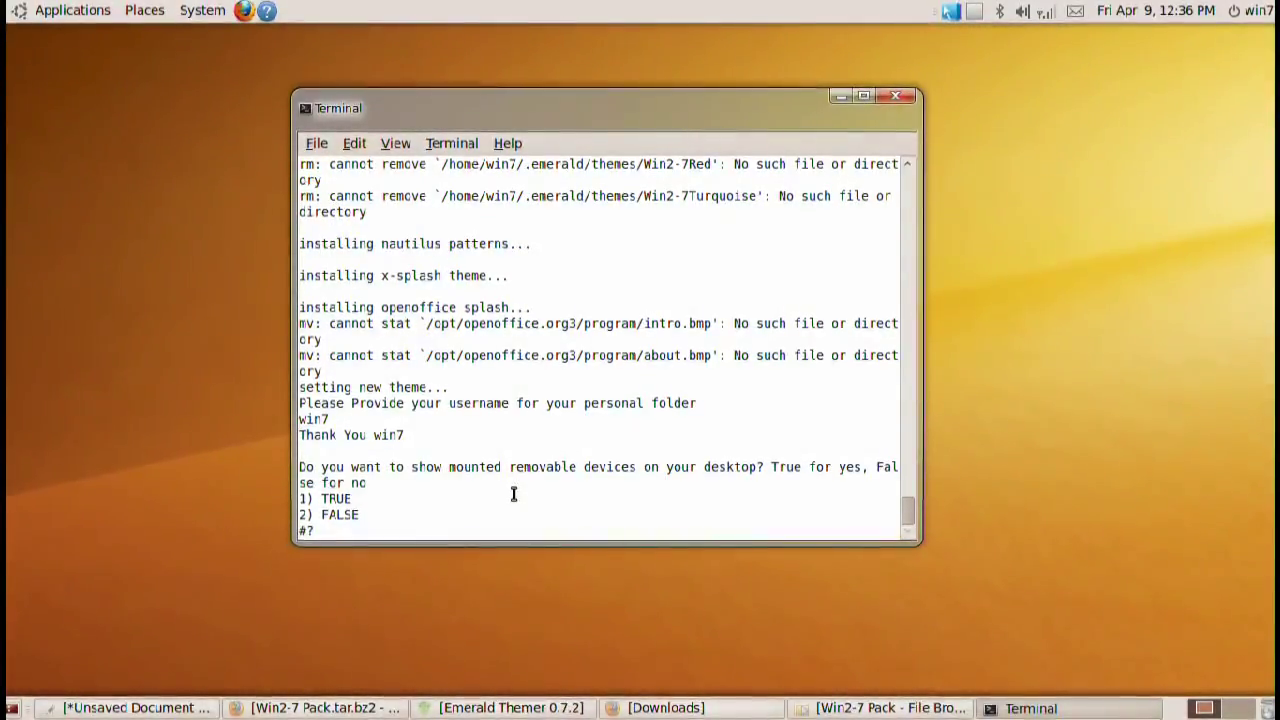
- Answer 1 for removable devices on desktop, Internet-Explorer browser icon, and Win2-7 gtk theme
{"action": "type", "text": "1"}
{"action": "key", "text": "Return"}
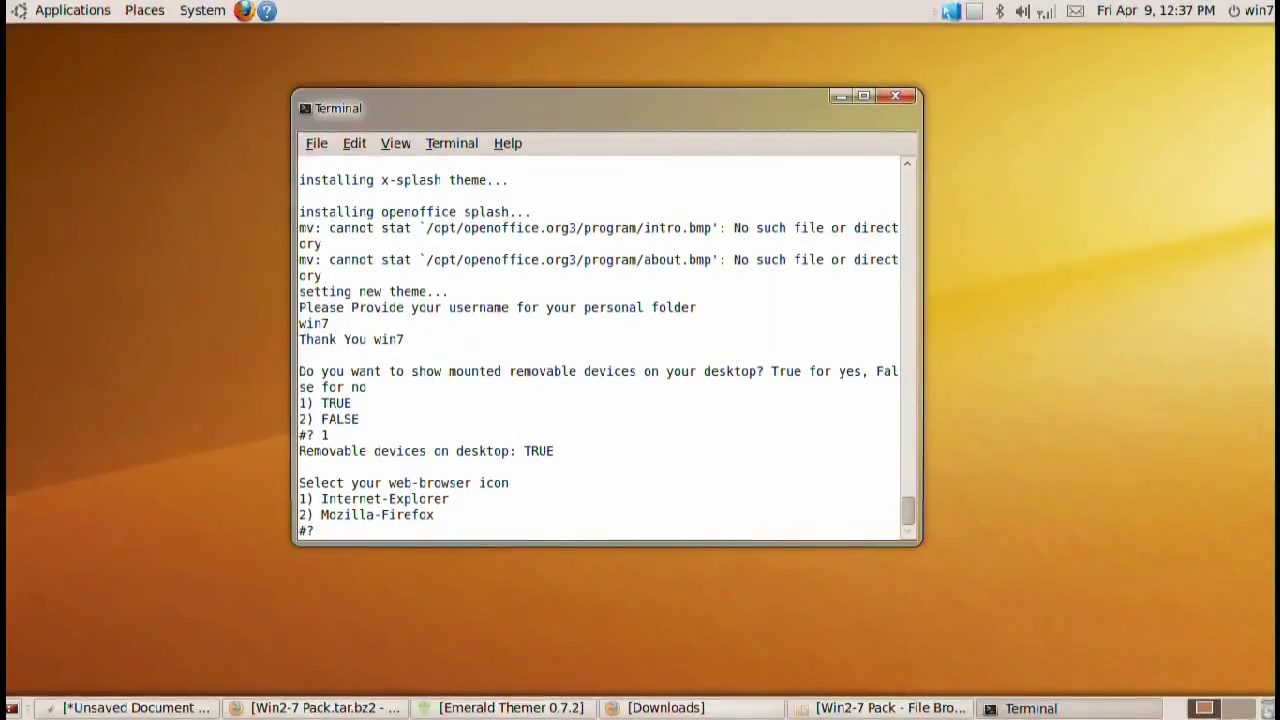
{"action": "type", "text": "1"}
{"action": "key", "text": "Return"}
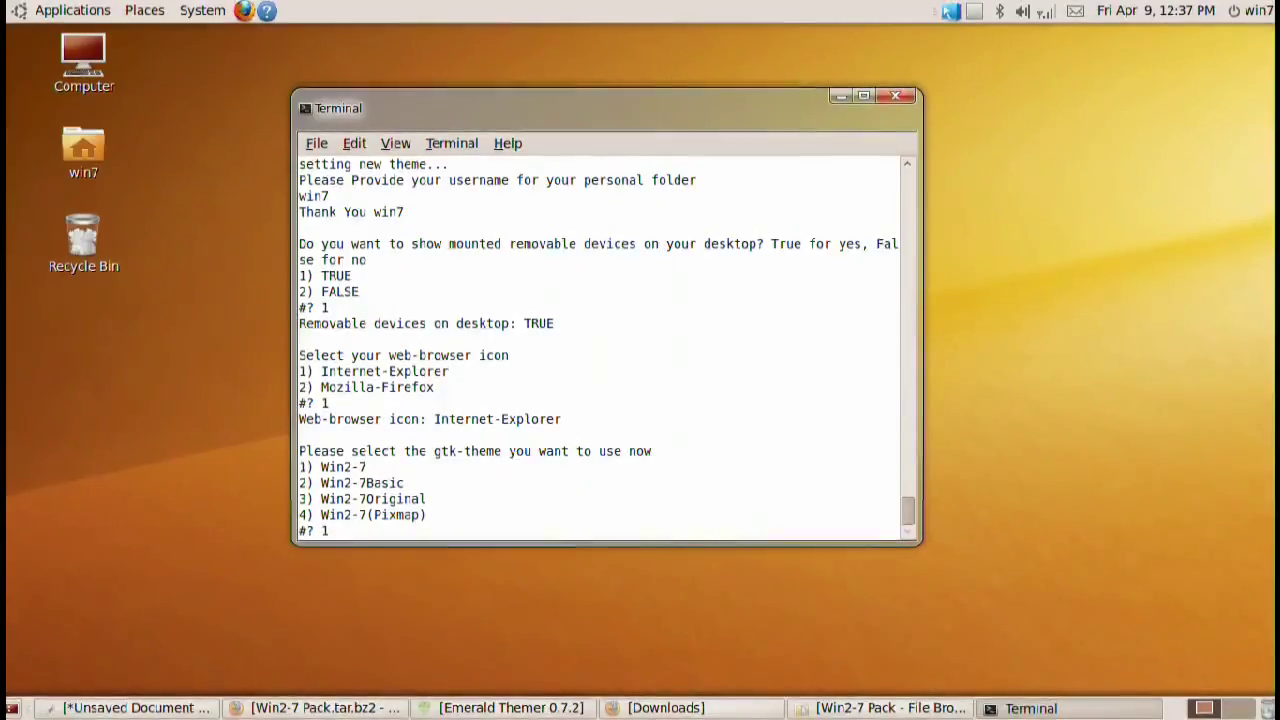
{"action": "type", "text": "1"}
{"action": "key", "text": "Return"}
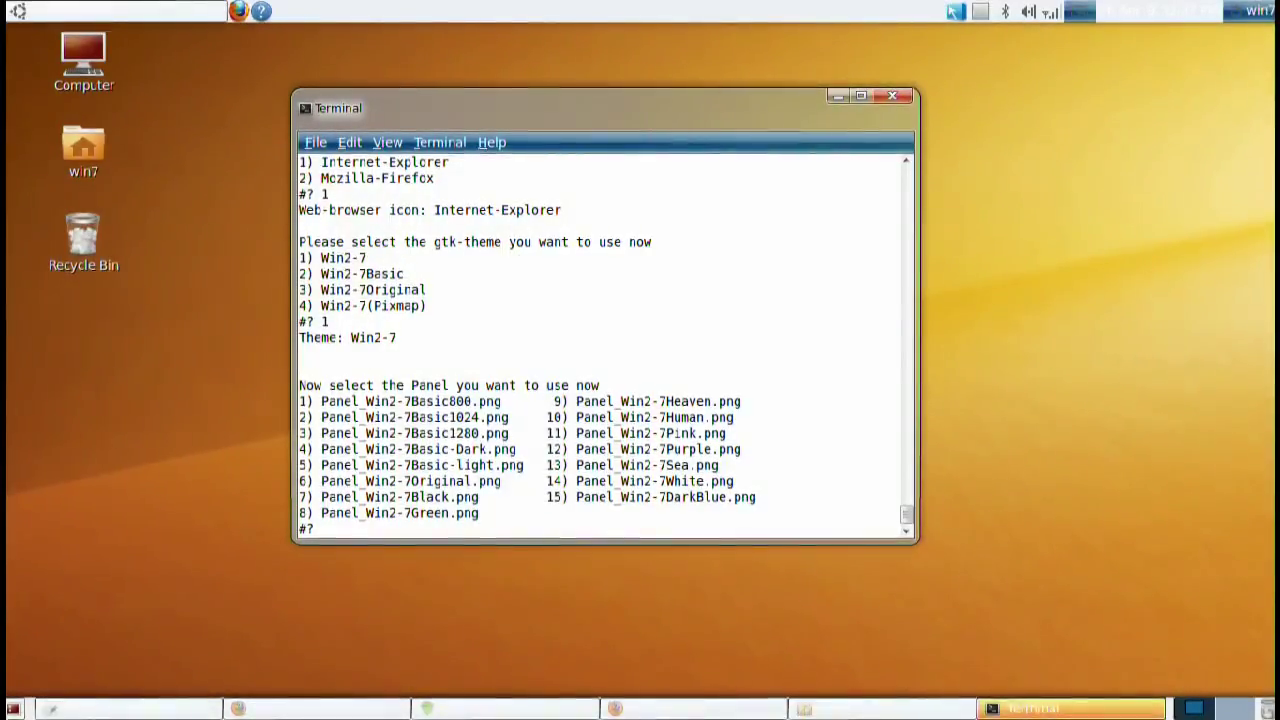
- Choose panel 15 (DarkBlue) and startup logo 22 (win2-7) so the installer finishes
{"action": "key", "text": "Return"}
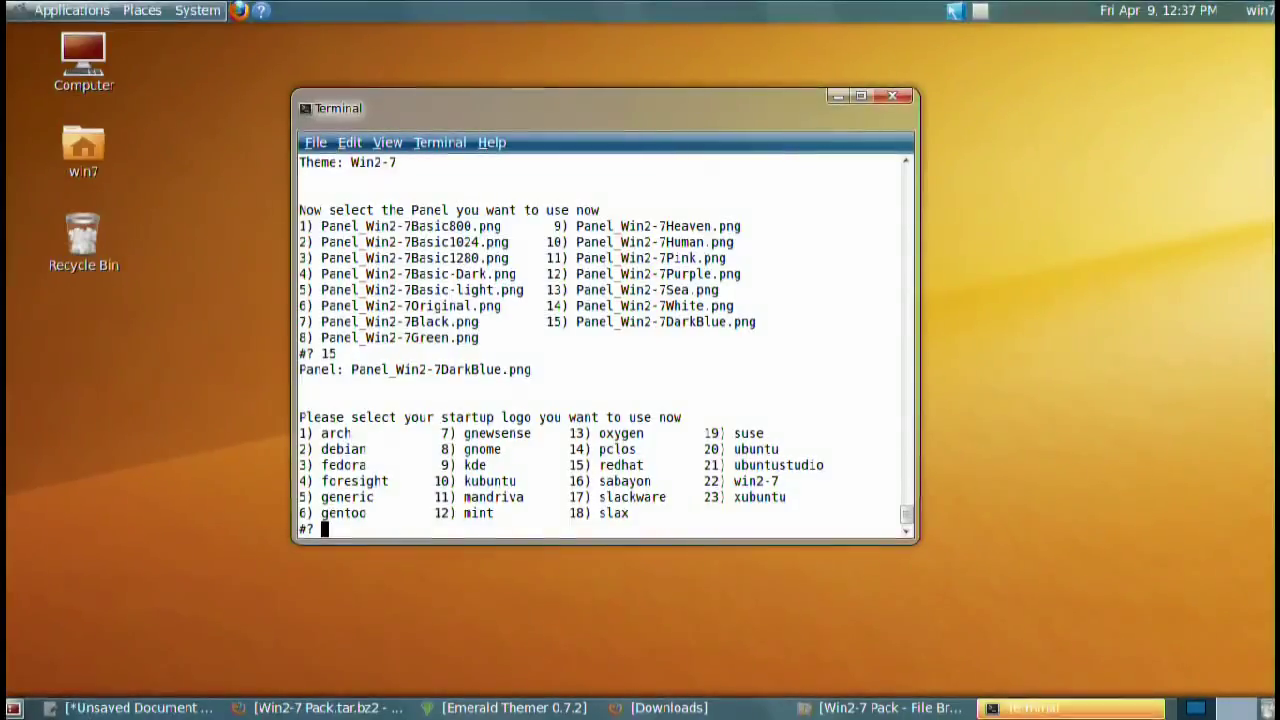
{"action": "type", "text": "22"}
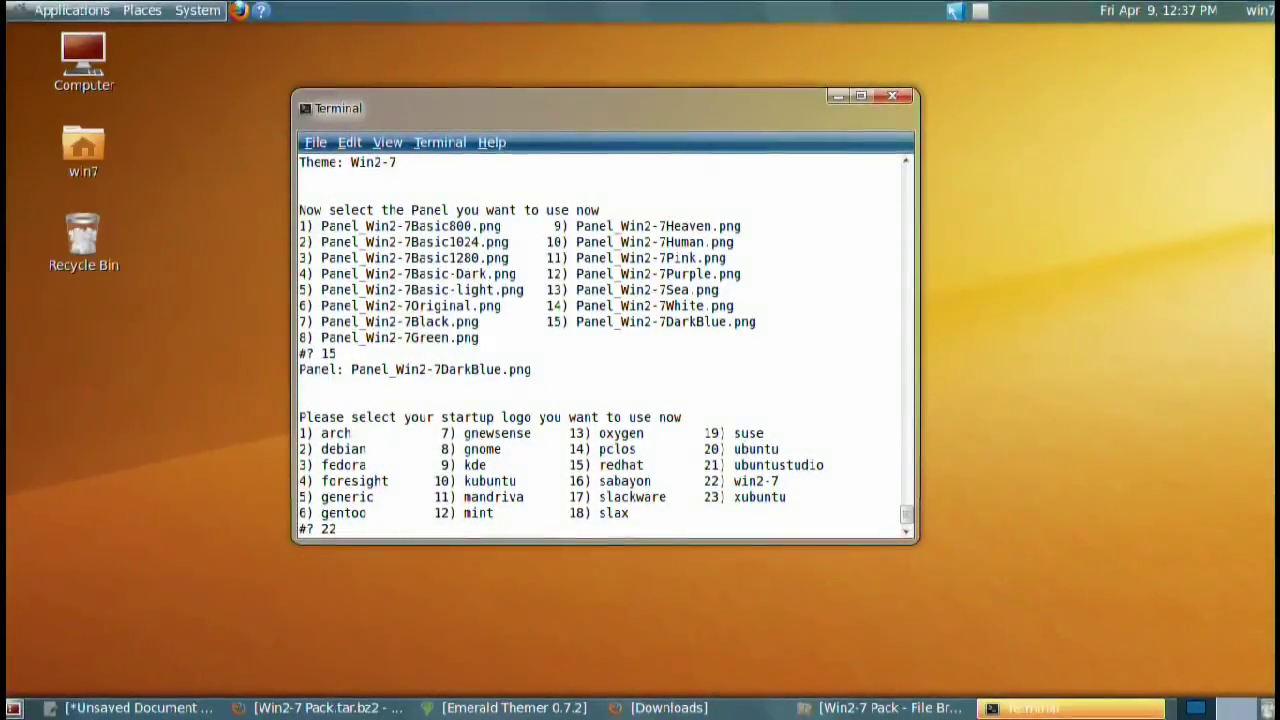
{"action": "key", "text": "Return"}
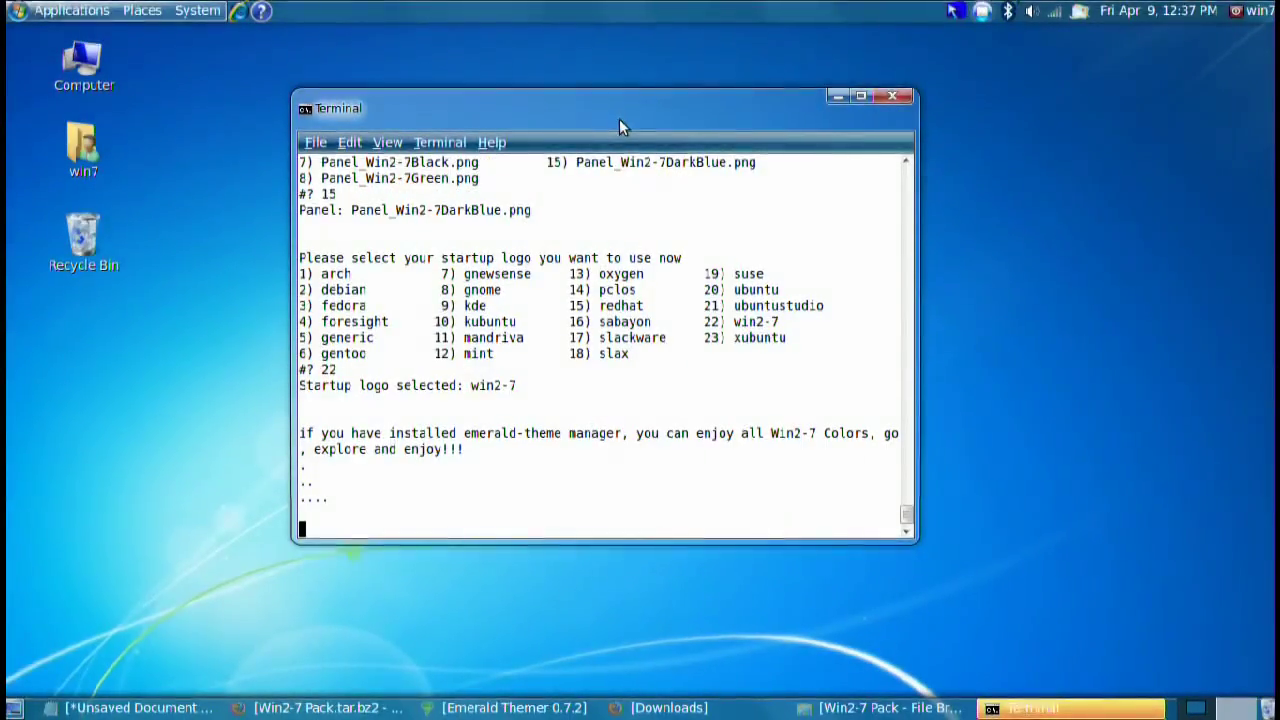
{"action": "left_click_drag", "start_coordinate": [621, 106], "coordinate": [650, 80]}
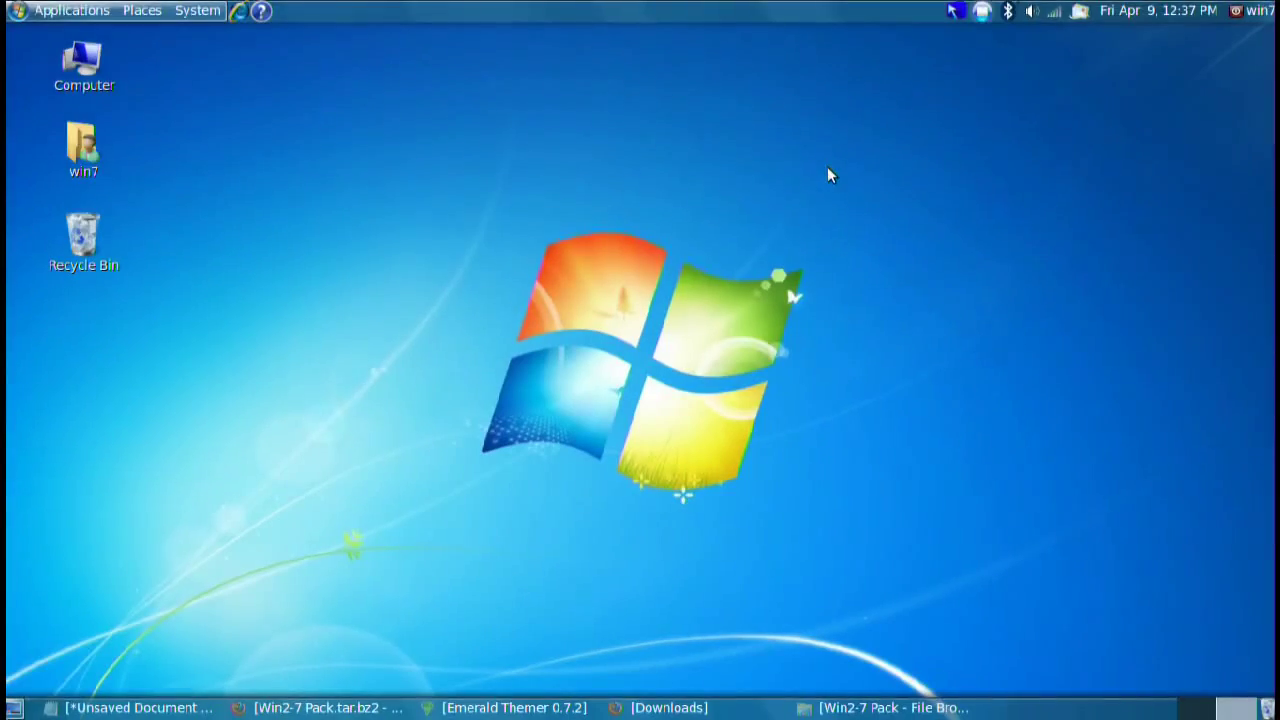
{"action": "left_click", "coordinate": [956, 14]}
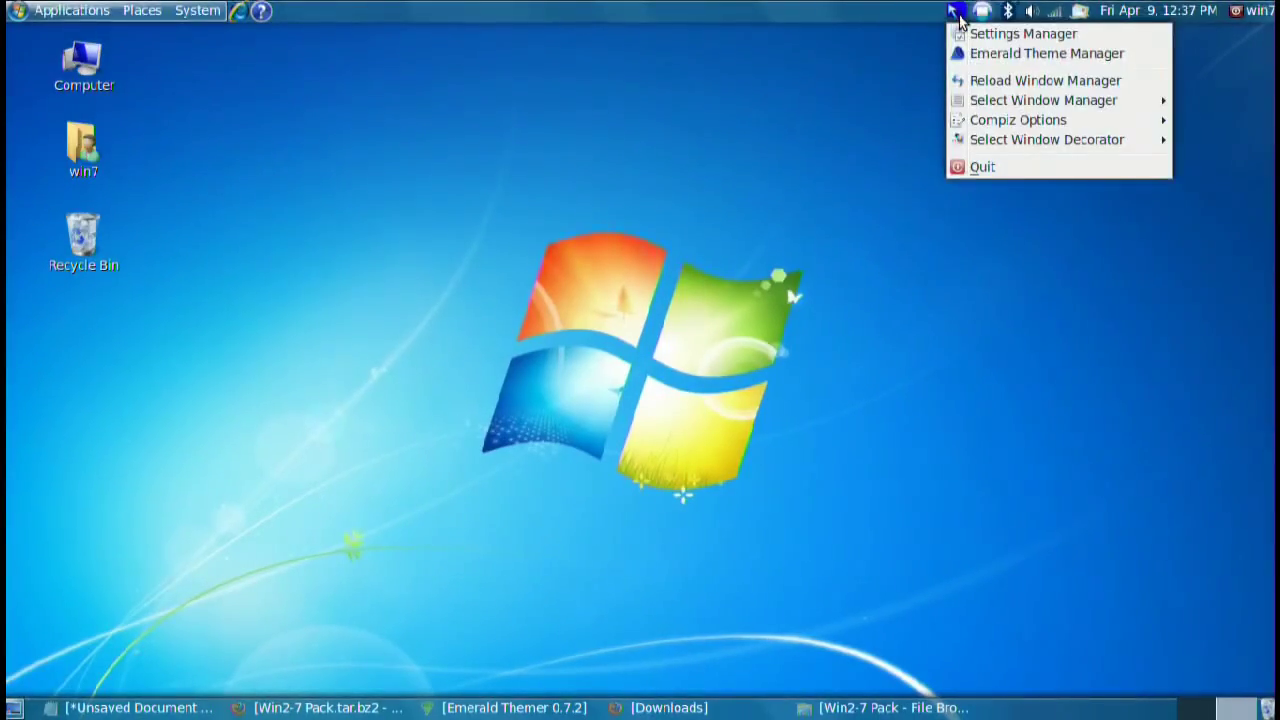
- Quit Compiz Fusion Icon and delete the bottom panel, confirming Delete
{"action": "left_click", "coordinate": [979, 166]}
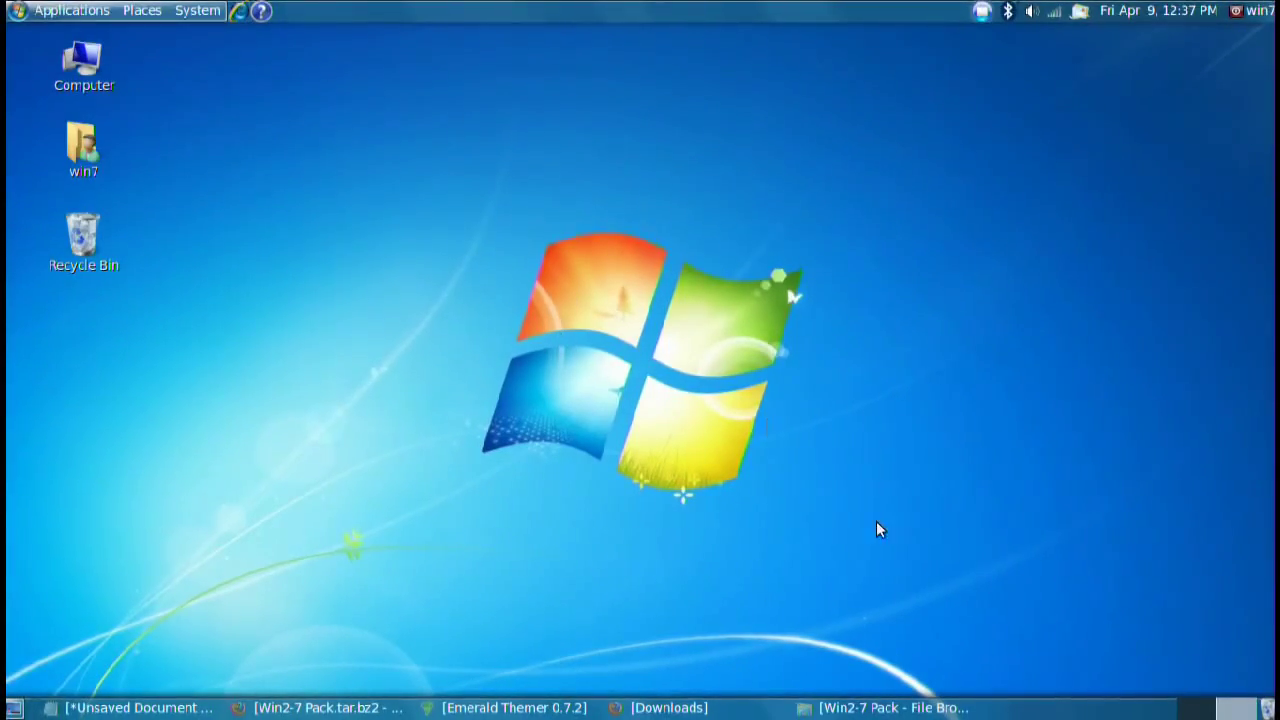
{"action": "right_click", "coordinate": [1070, 709]}
{"action": "left_click", "coordinate": [1112, 624]}
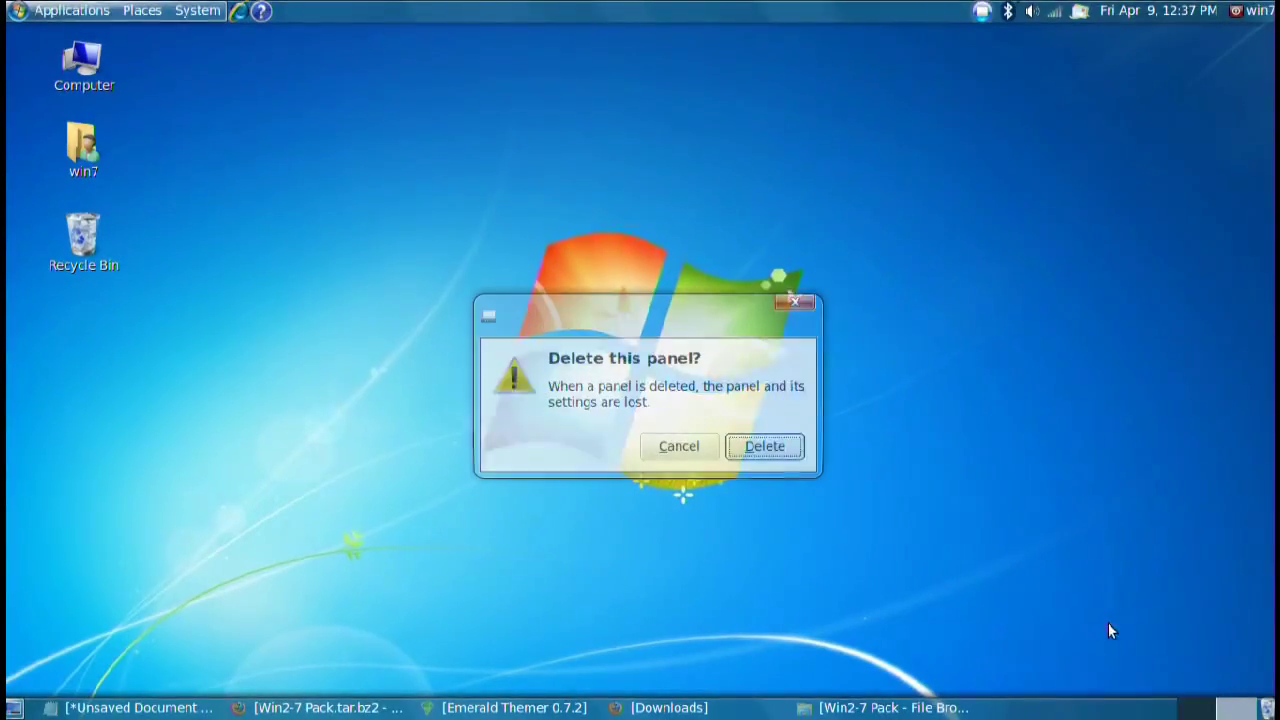
{"action": "left_click", "coordinate": [785, 458]}
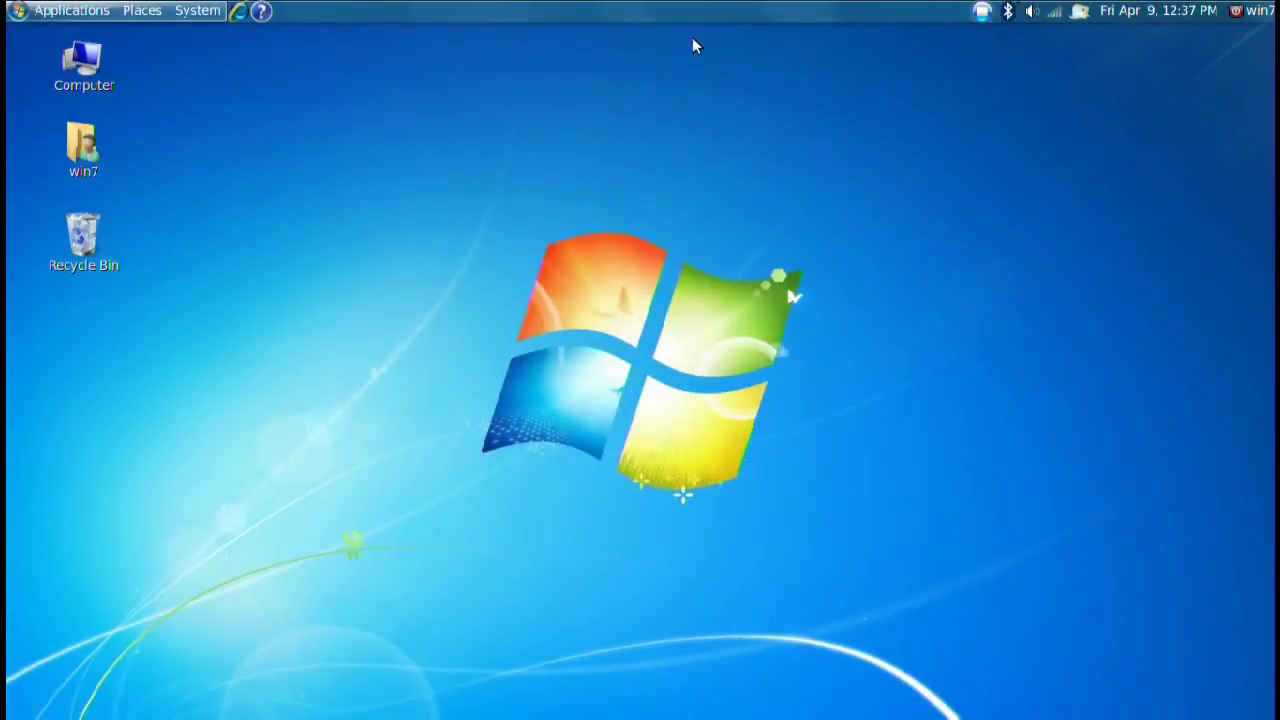
- Set the top panel's Orientation to Bottom in Panel Properties
{"action": "right_click", "coordinate": [684, 10]}
{"action": "left_click", "coordinate": [728, 38]}
{"action": "left_click", "coordinate": [686, 322]}
{"action": "left_click", "coordinate": [679, 349]}
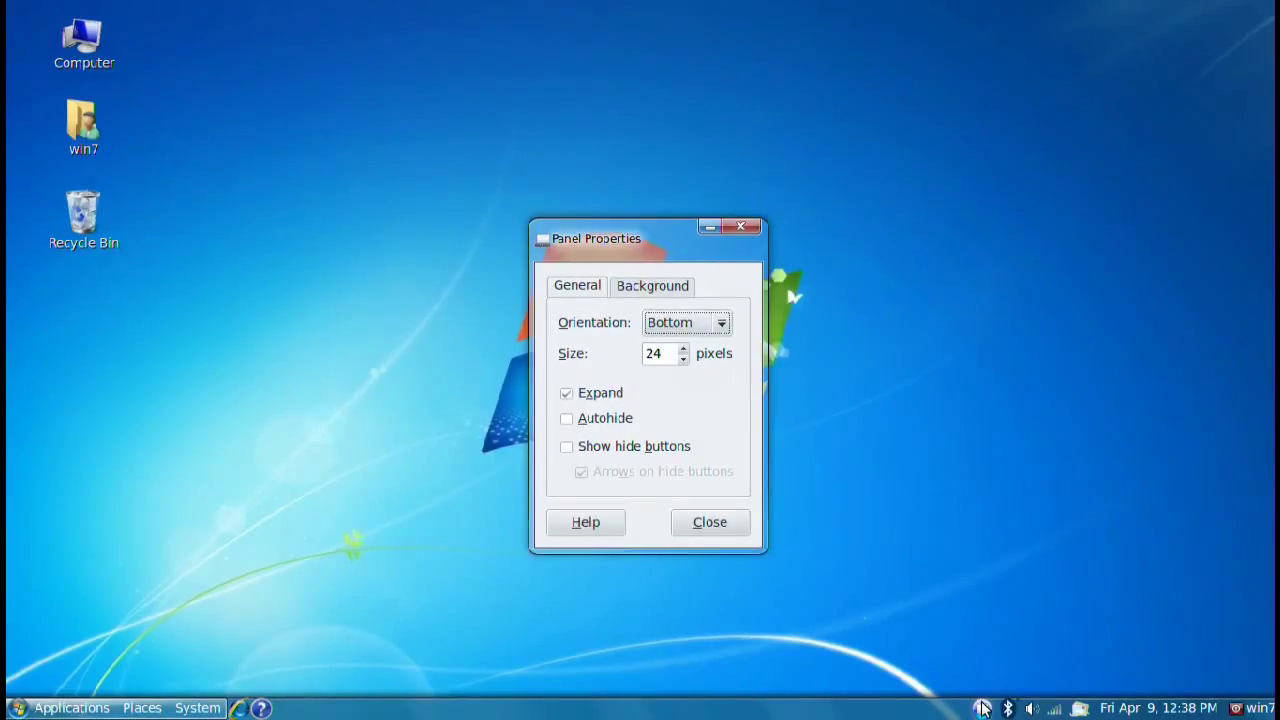
{"action": "left_click_drag", "start_coordinate": [613, 236], "coordinate": [726, 174]}
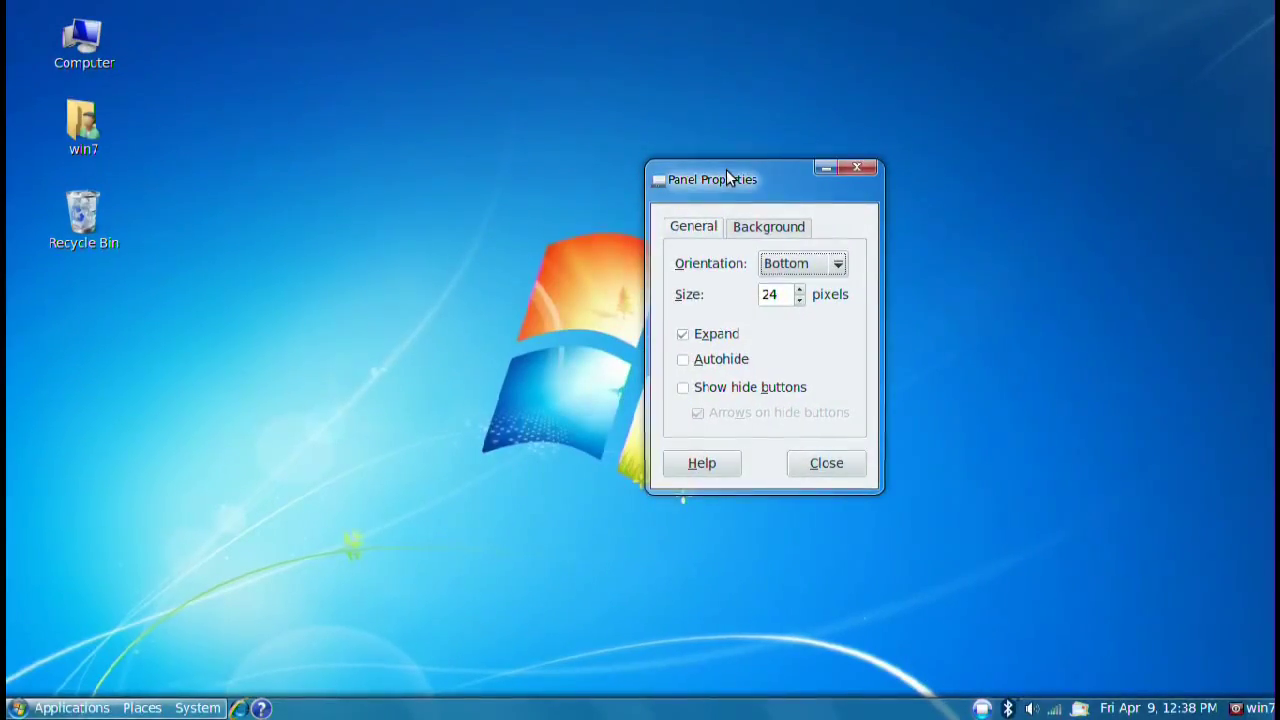
{"action": "left_click", "coordinate": [857, 168]}
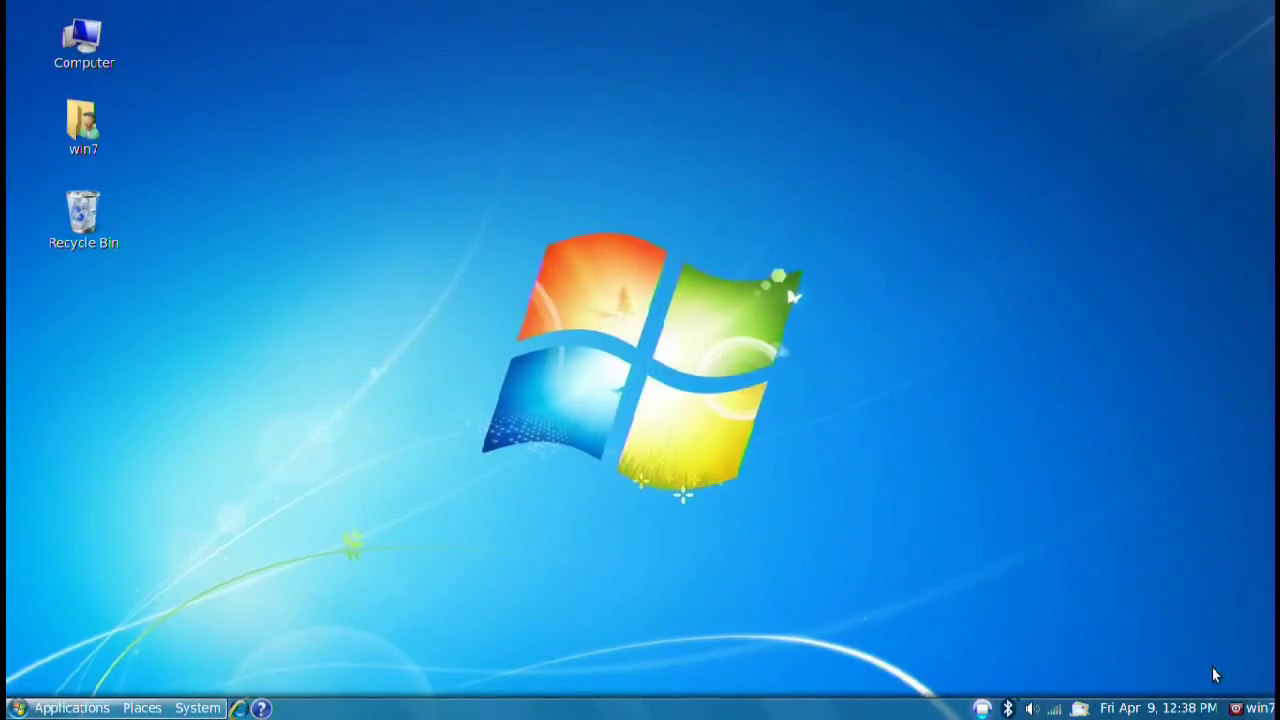
- Remove the user switcher applet from the bottom panel
{"action": "right_click", "coordinate": [1262, 712]}
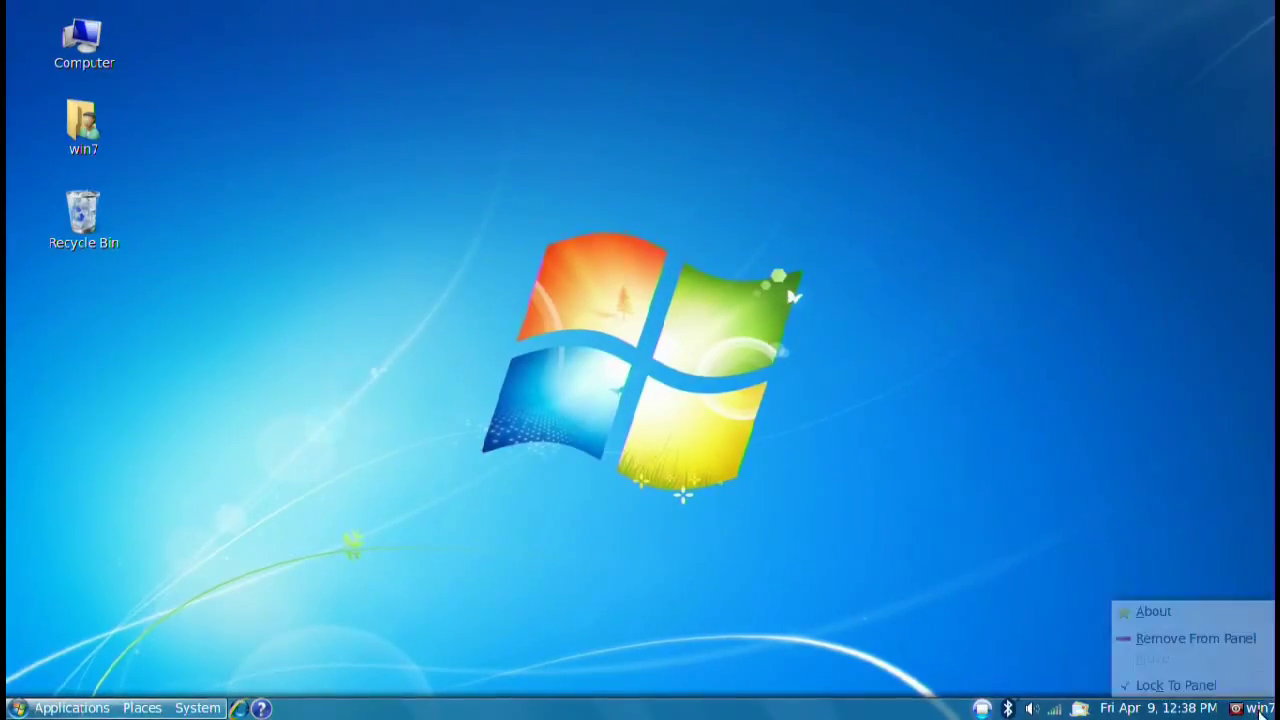
{"action": "left_click", "coordinate": [1213, 640]}
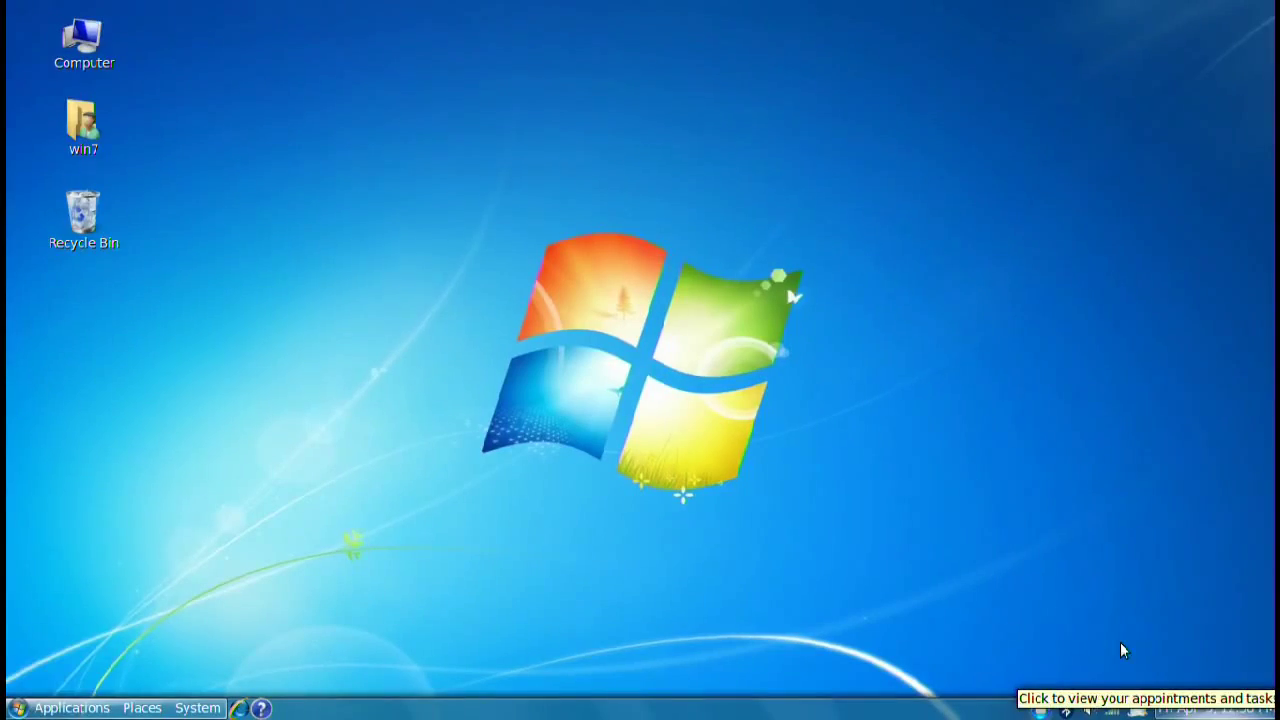
{"action": "right_click", "coordinate": [1209, 711]}
{"action": "left_click", "coordinate": [1152, 711]}
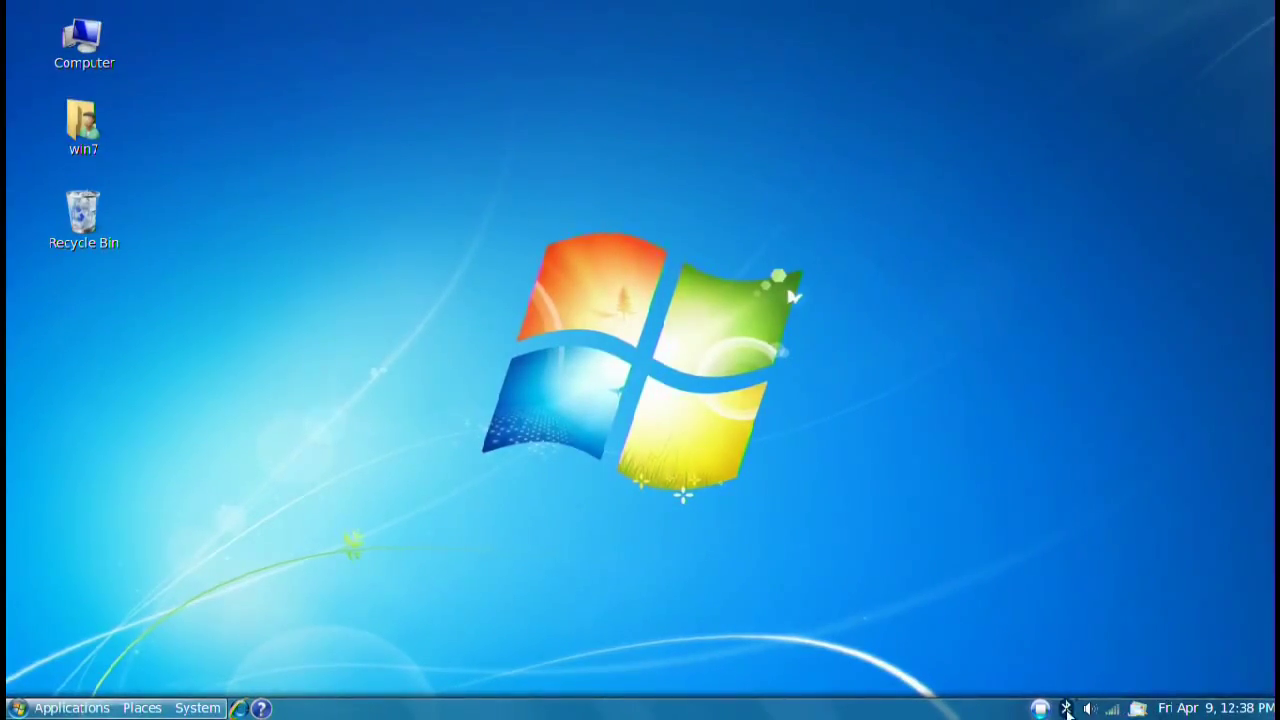
{"action": "right_click", "coordinate": [1026, 712]}
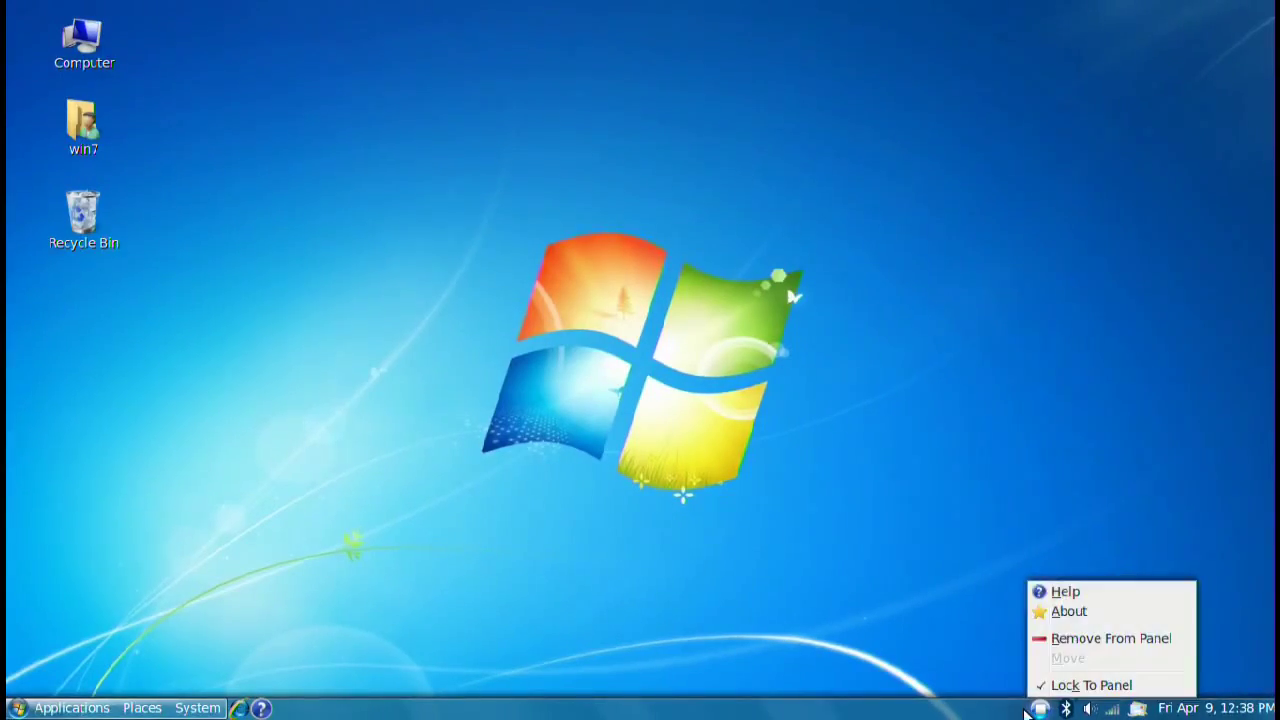
{"action": "left_click", "coordinate": [1056, 712]}
- Drag the network icon to the left of the other tray icons
{"action": "left_click_drag", "start_coordinate": [1141, 710], "coordinate": [1048, 706]}
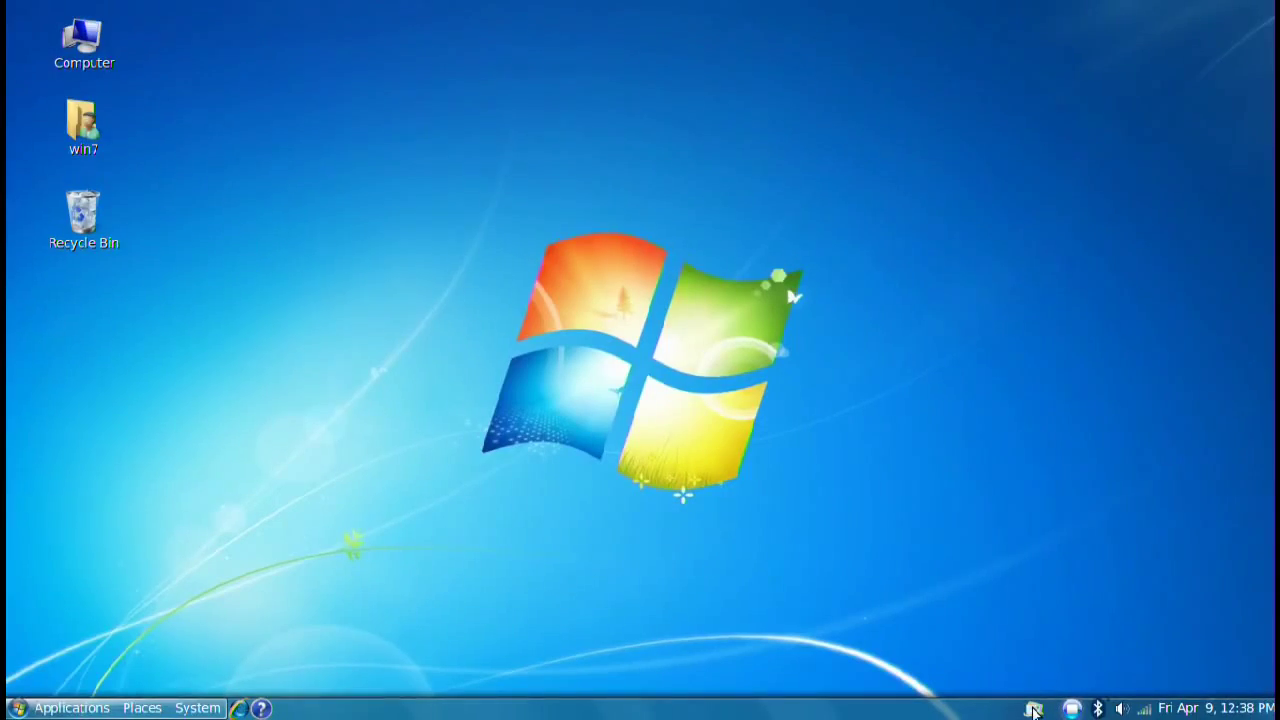
{"action": "right_click", "coordinate": [1035, 712]}
{"action": "left_click", "coordinate": [951, 708]}
{"action": "right_click", "coordinate": [951, 708]}
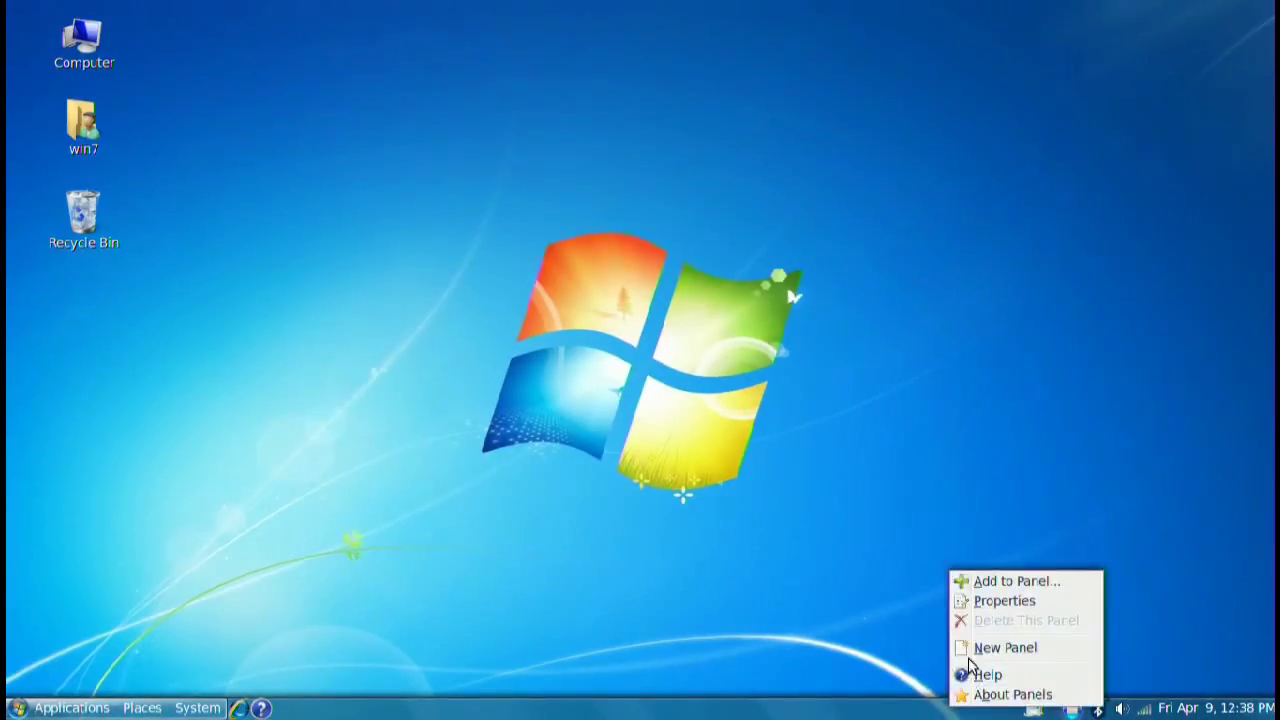
{"action": "left_click", "coordinate": [1003, 601]}
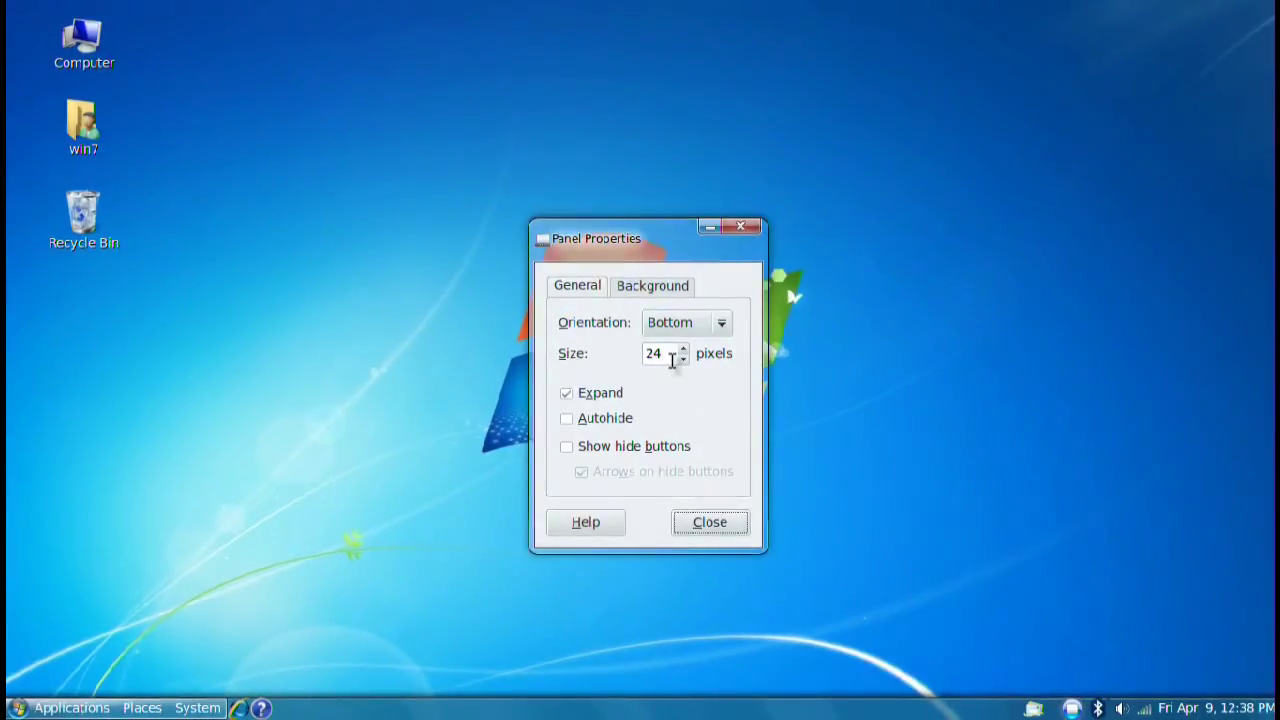
{"action": "left_click", "coordinate": [710, 522]}
{"action": "right_click", "coordinate": [876, 708]}
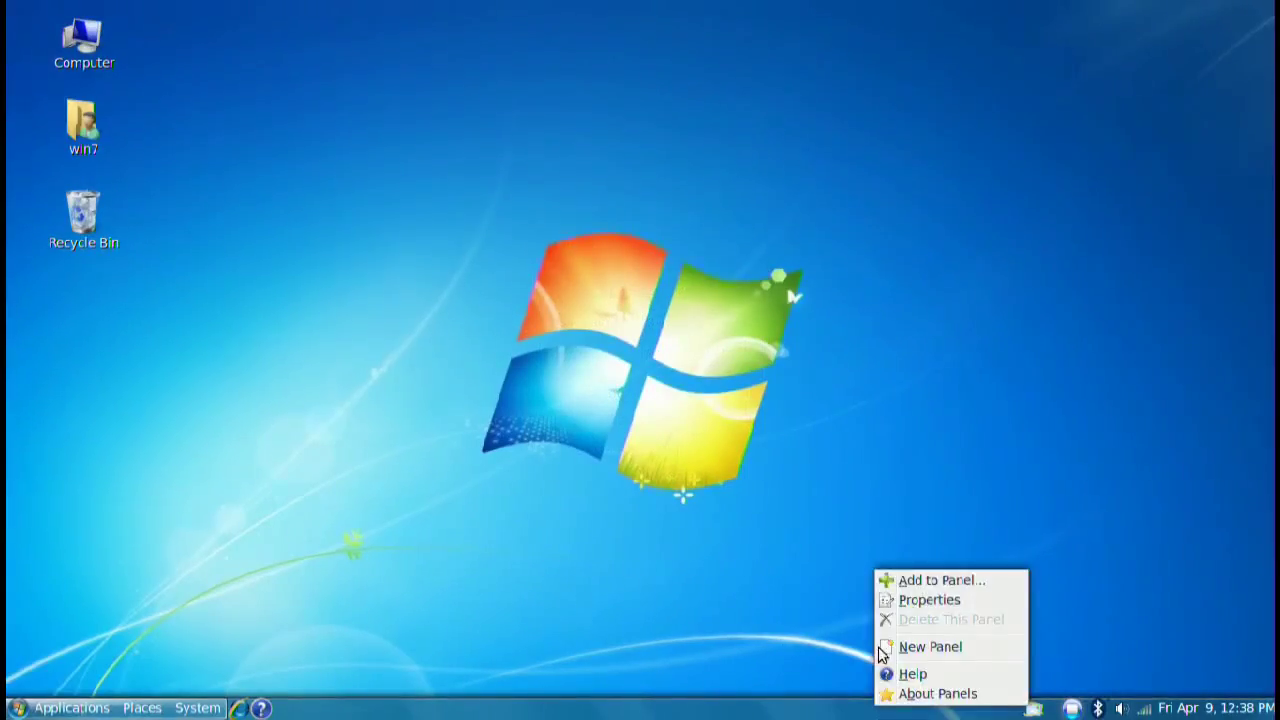
- Add the Show Desktop item to the panel, found by searching 'desk'
{"action": "left_click", "coordinate": [907, 581]}
{"action": "type", "text": "desk"}
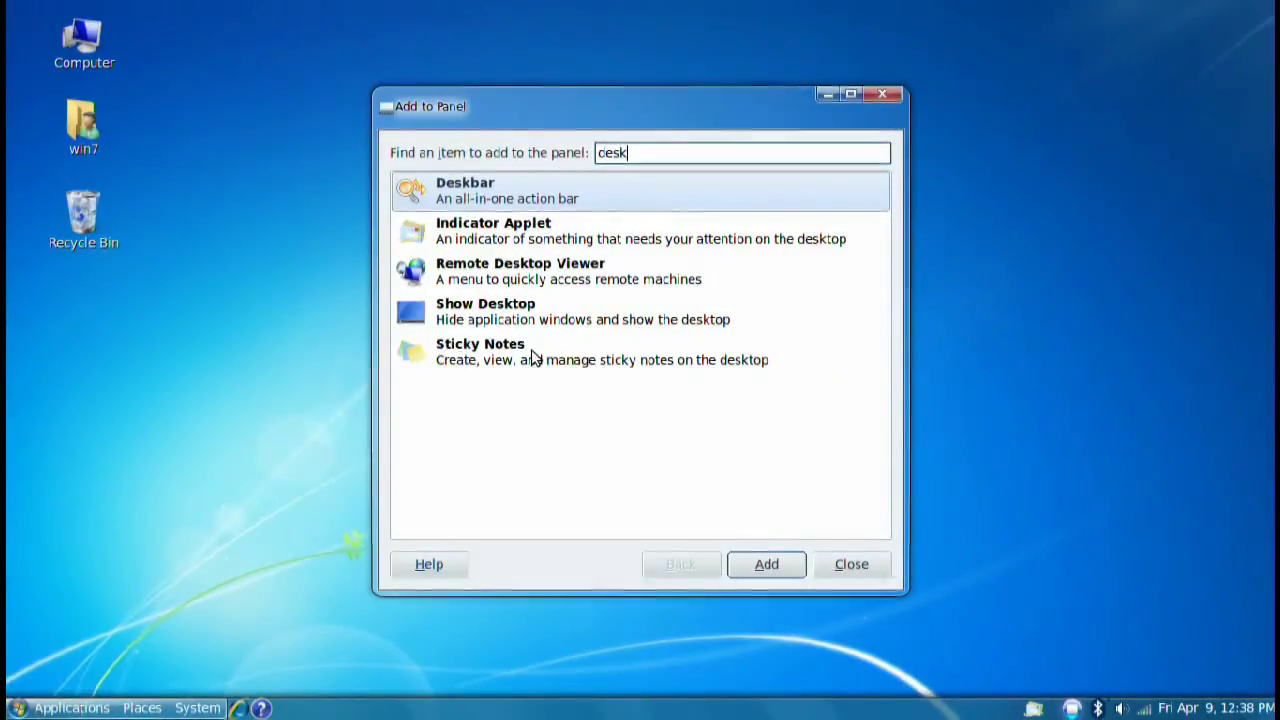
{"action": "left_click", "coordinate": [527, 325]}
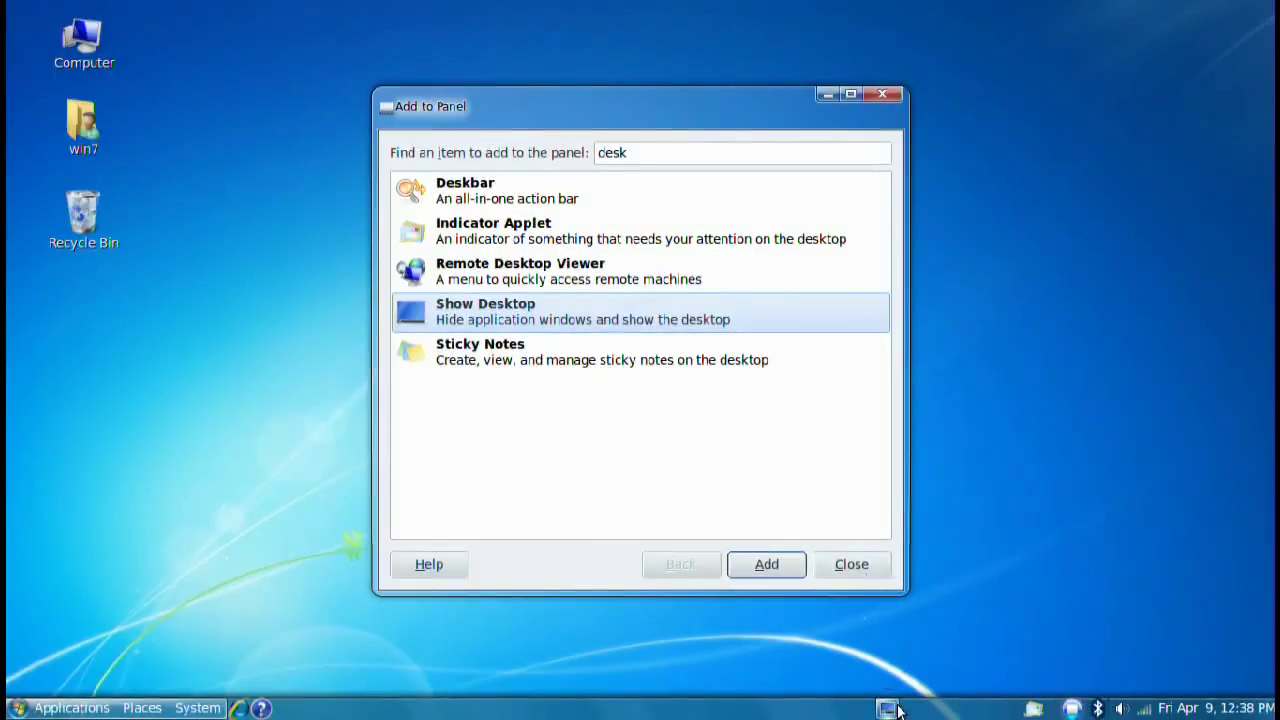
{"action": "left_click", "coordinate": [852, 564]}
- Move the Show Desktop button to the panel's far right end, past the clock
{"action": "right_click", "coordinate": [888, 708]}
{"action": "left_click", "coordinate": [908, 660]}
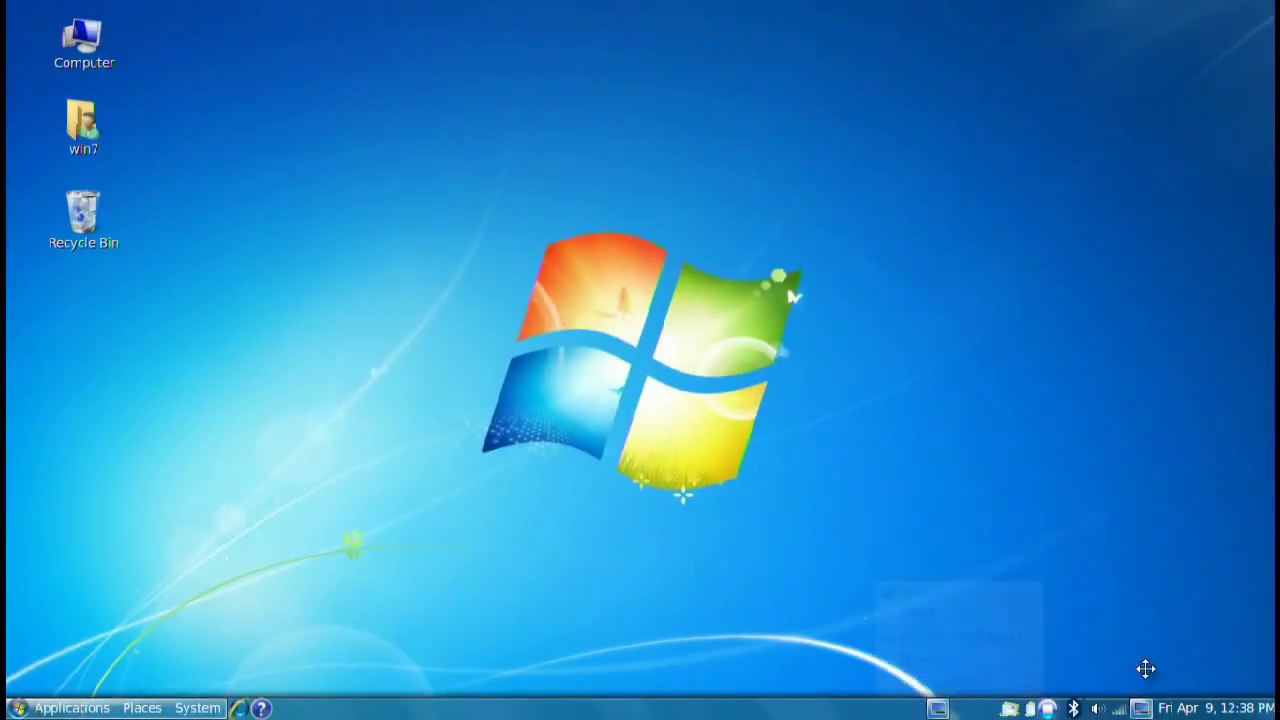
{"action": "right_click", "coordinate": [1266, 708]}
{"action": "left_click", "coordinate": [1160, 683]}
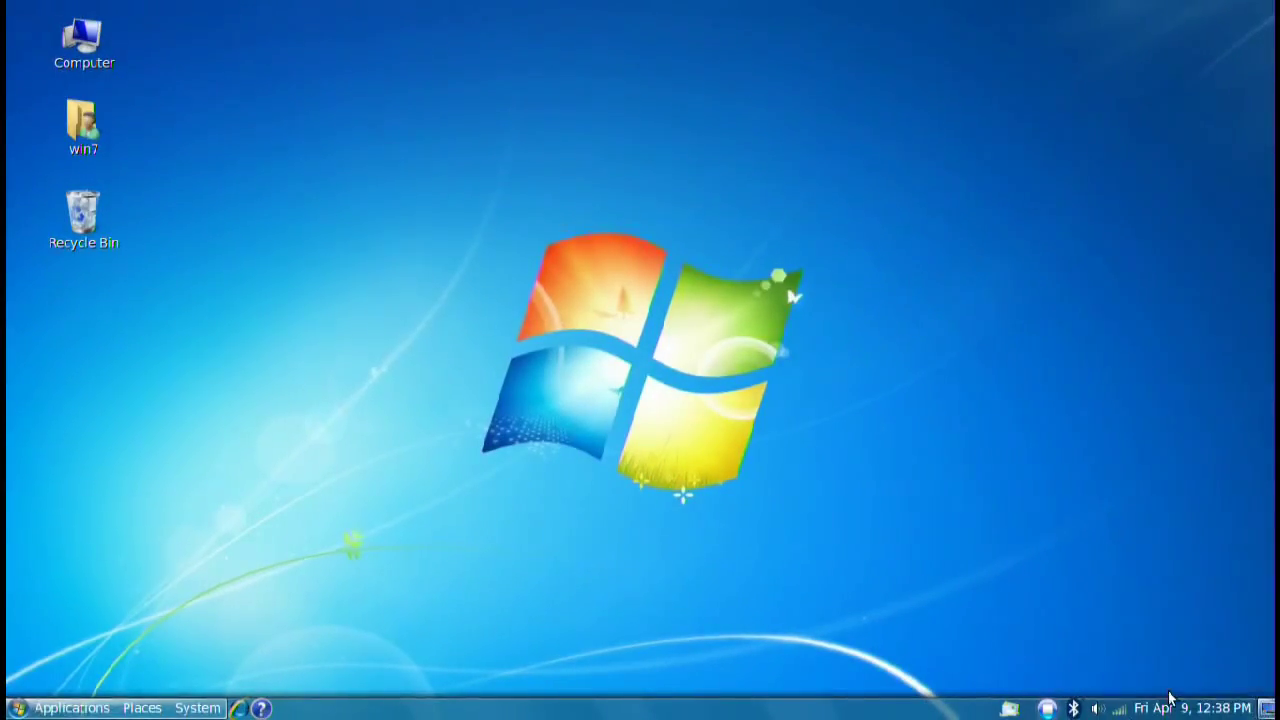
{"action": "right_click", "coordinate": [1028, 710]}
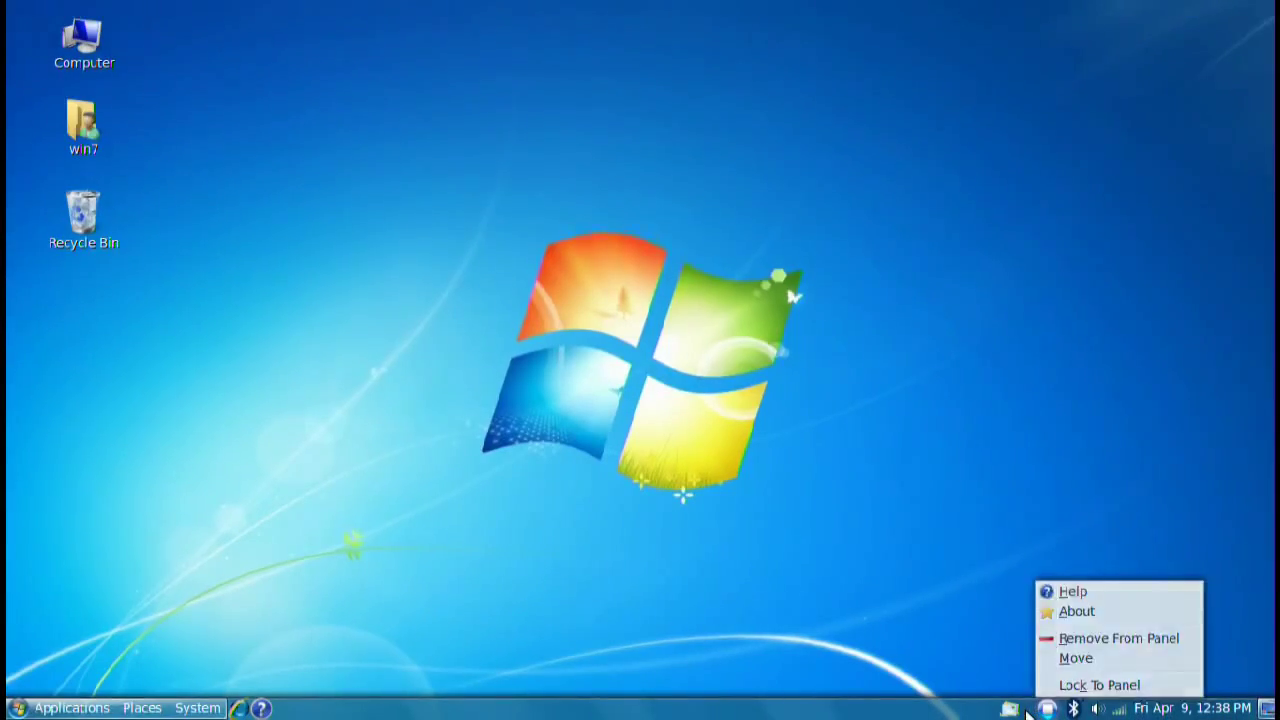
{"action": "left_click", "coordinate": [1008, 710]}
{"action": "right_click", "coordinate": [1010, 710]}
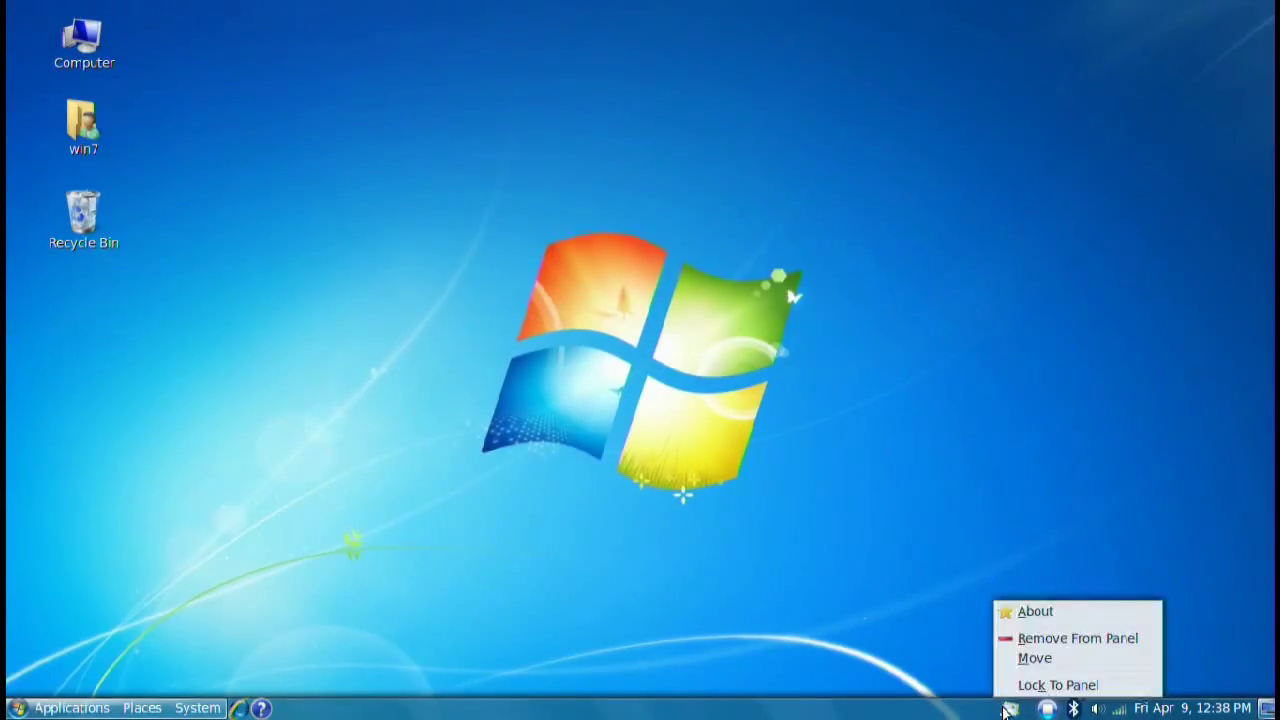
{"action": "left_click", "coordinate": [940, 712]}
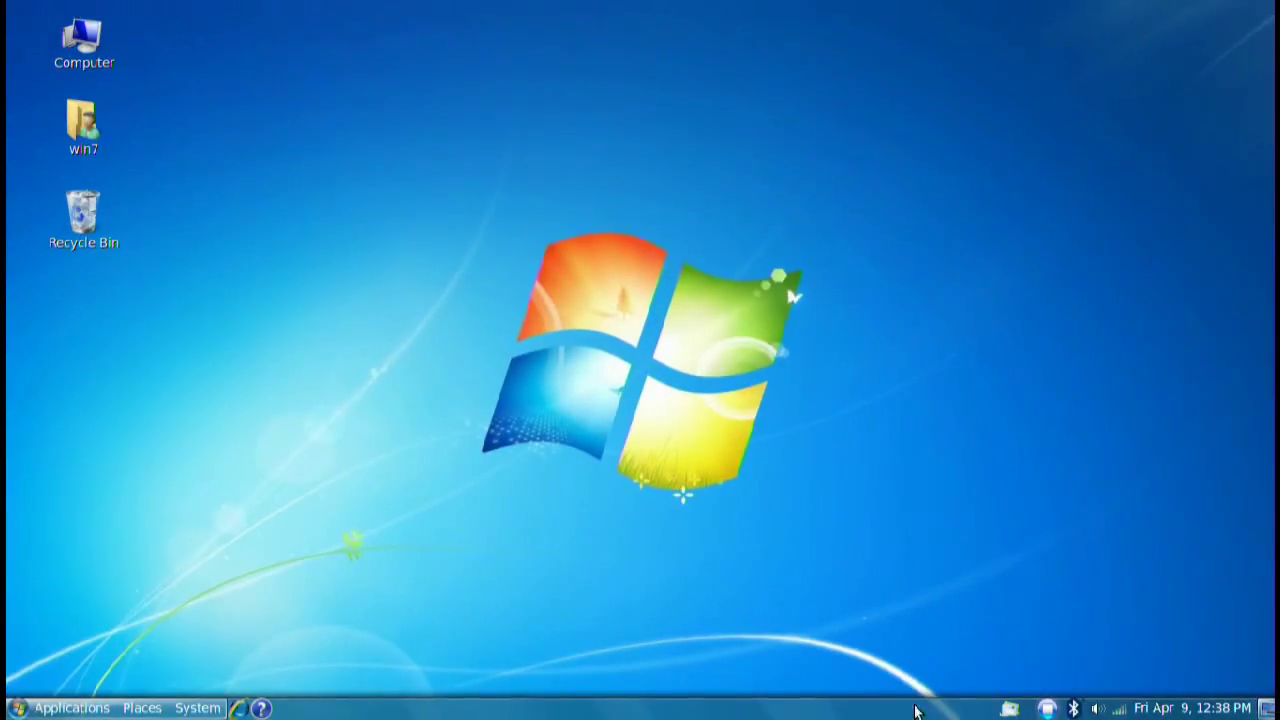
- Remove the Help and Firefox launchers from the bottom panel
{"action": "right_click", "coordinate": [263, 710]}
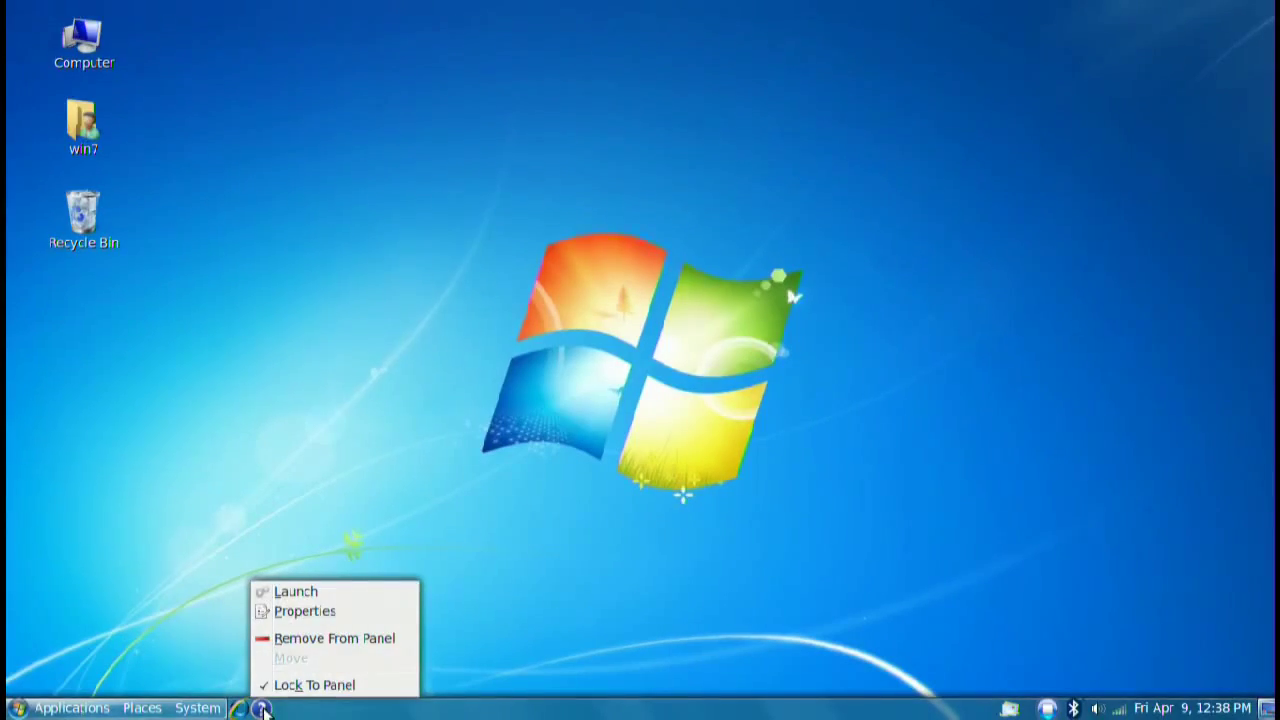
{"action": "left_click", "coordinate": [290, 640]}
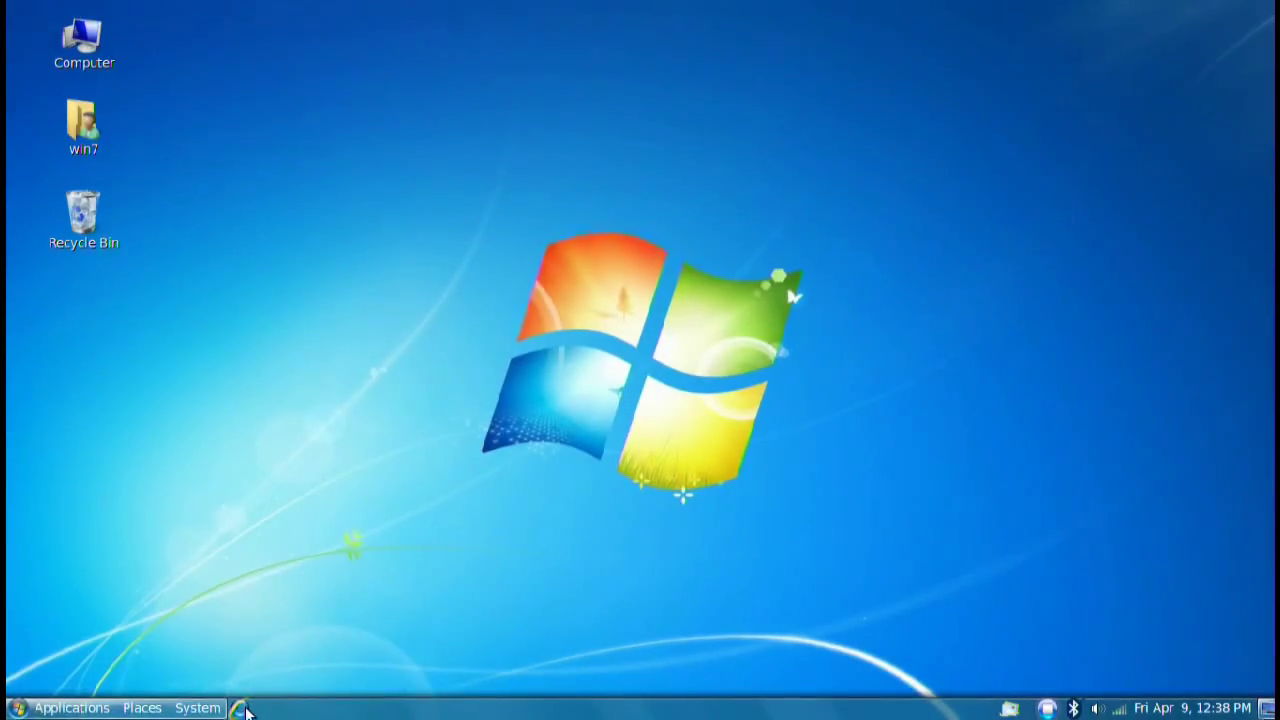
{"action": "right_click", "coordinate": [245, 710]}
{"action": "left_click", "coordinate": [237, 667]}
- Launch Ubuntu Tweak from Applications > System Tools
{"action": "left_click", "coordinate": [72, 708]}
{"action": "mouse_move", "coordinate": [60, 620]}
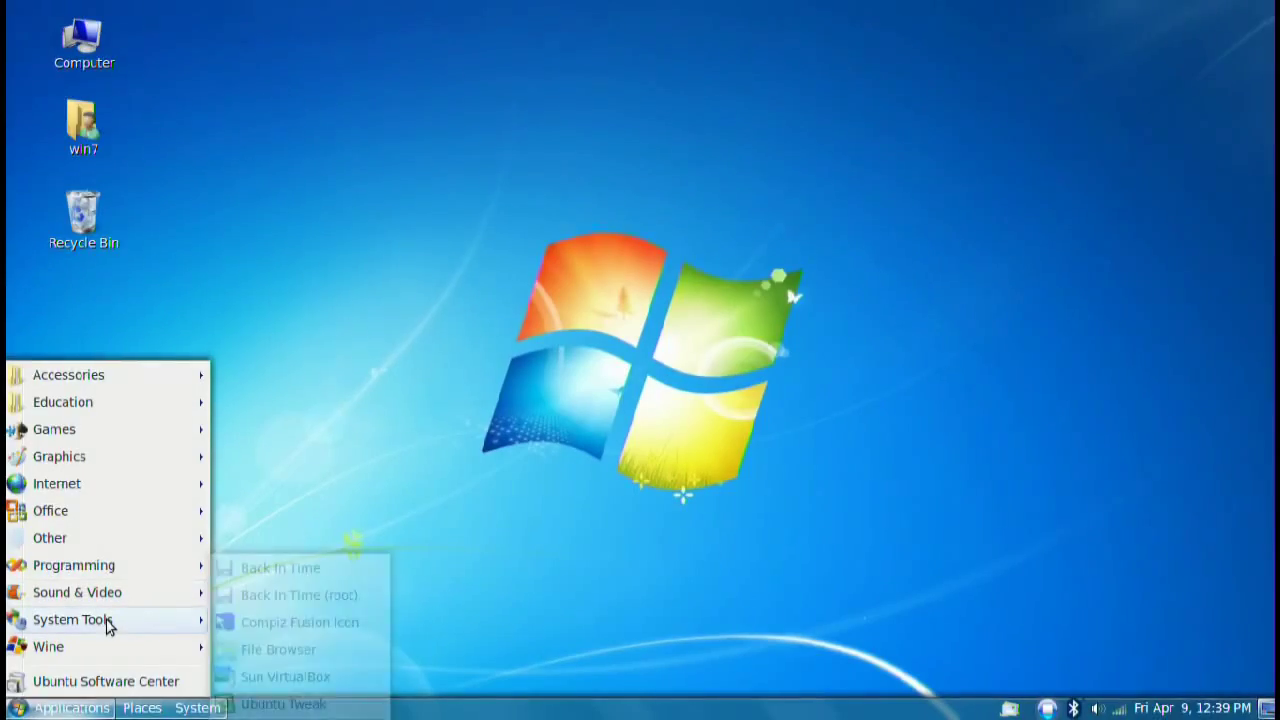
{"action": "left_click", "coordinate": [281, 702]}
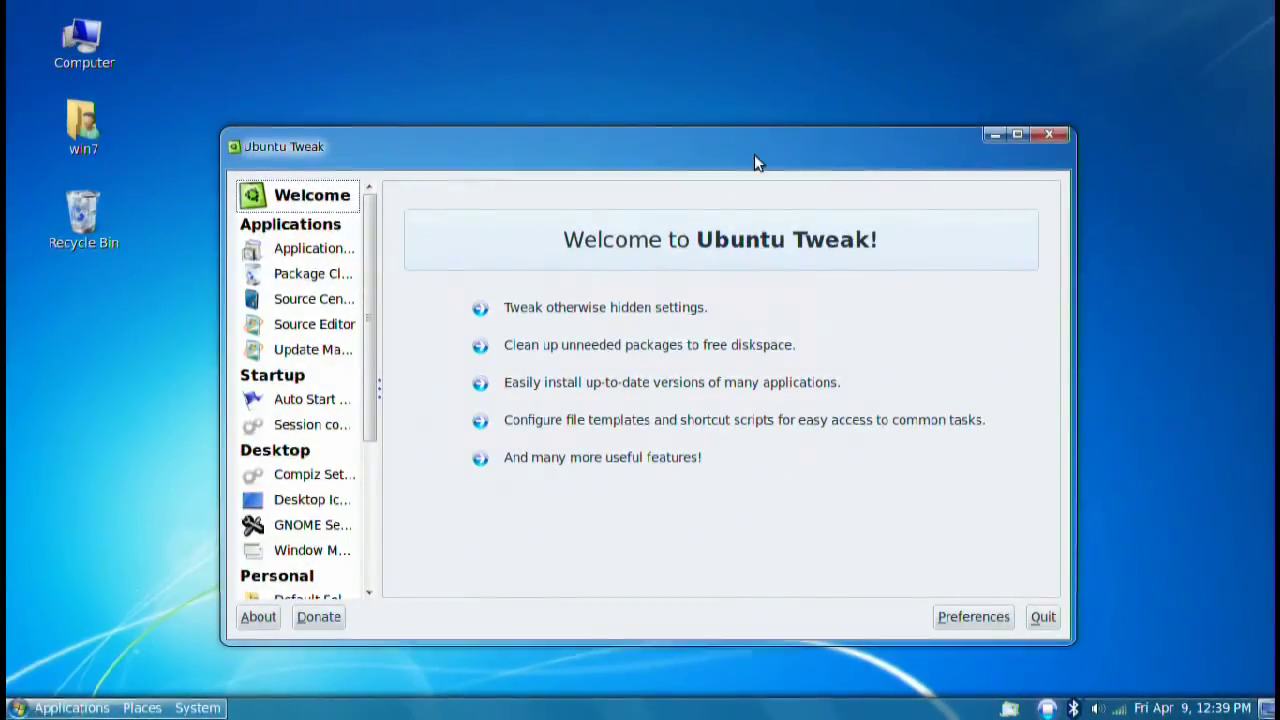
- In Source Center, refresh the third-party sources data and unlock editing with the administrator password
{"action": "left_click_drag", "start_coordinate": [754, 154], "coordinate": [754, 136]}
{"action": "left_click", "coordinate": [306, 284]}
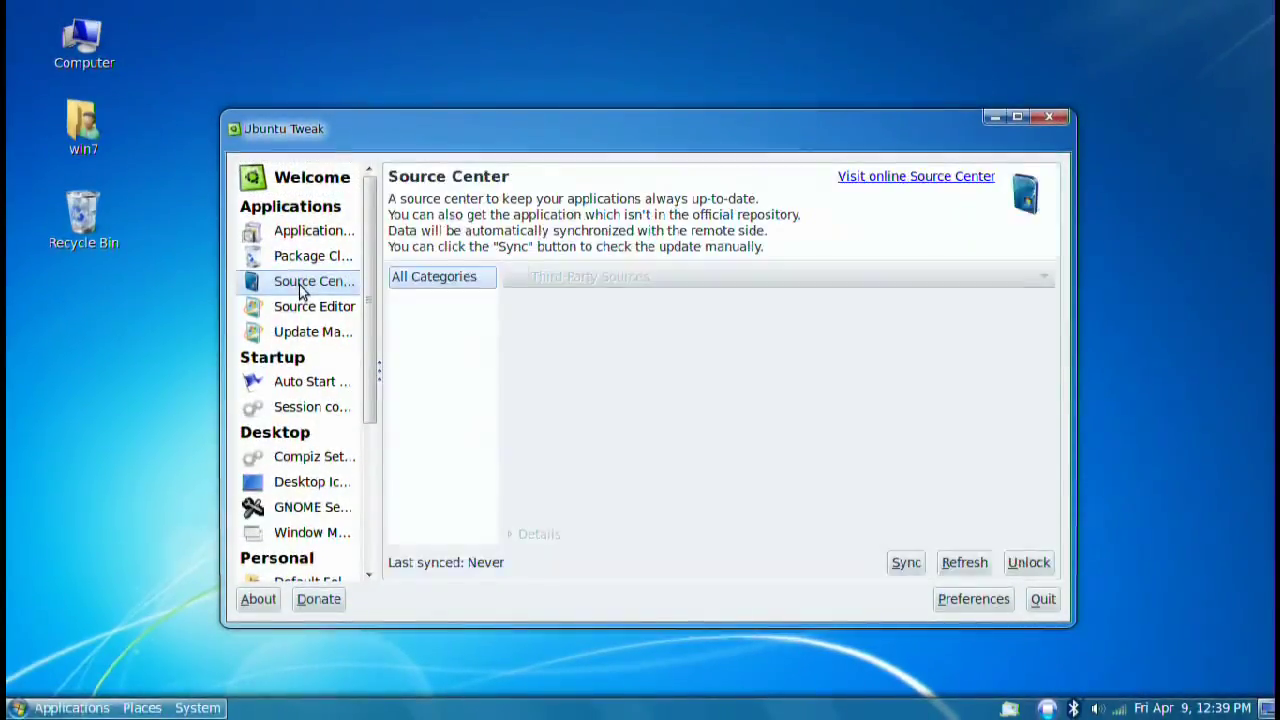
{"action": "left_click", "coordinate": [966, 562]}
{"action": "left_click", "coordinate": [794, 393]}
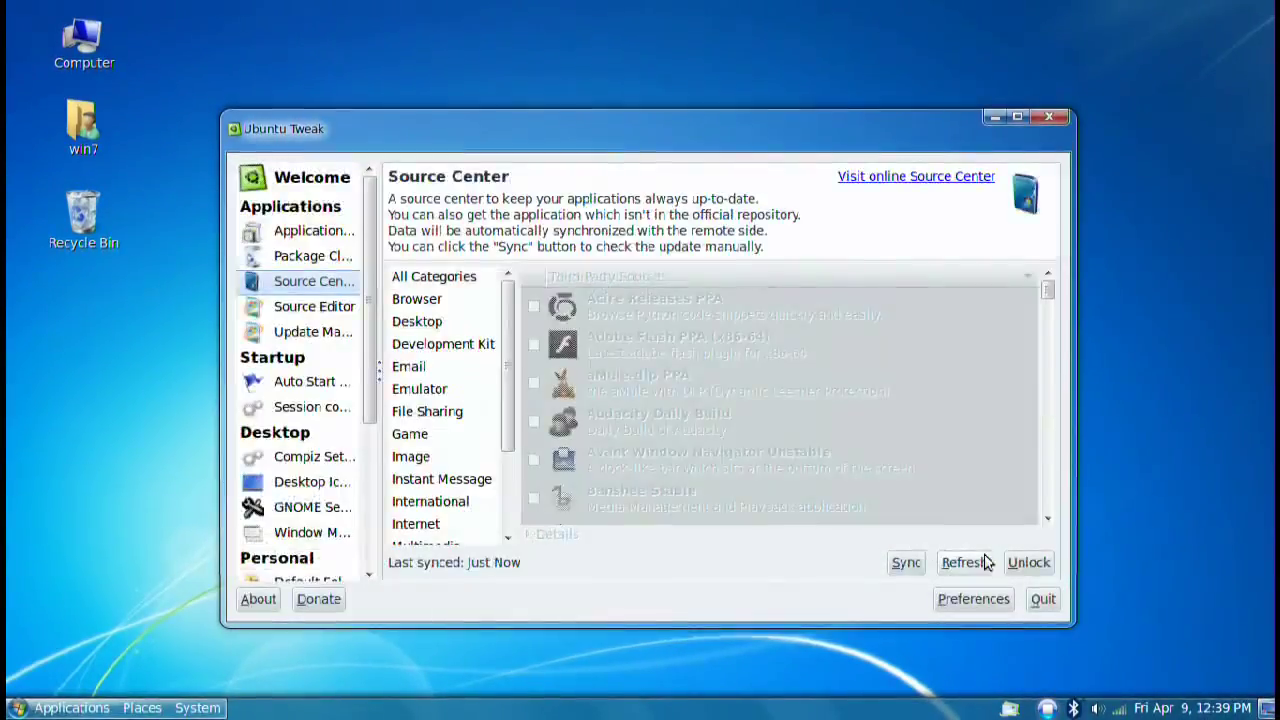
{"action": "left_click", "coordinate": [1016, 568]}
{"action": "type", "text": "*******"}
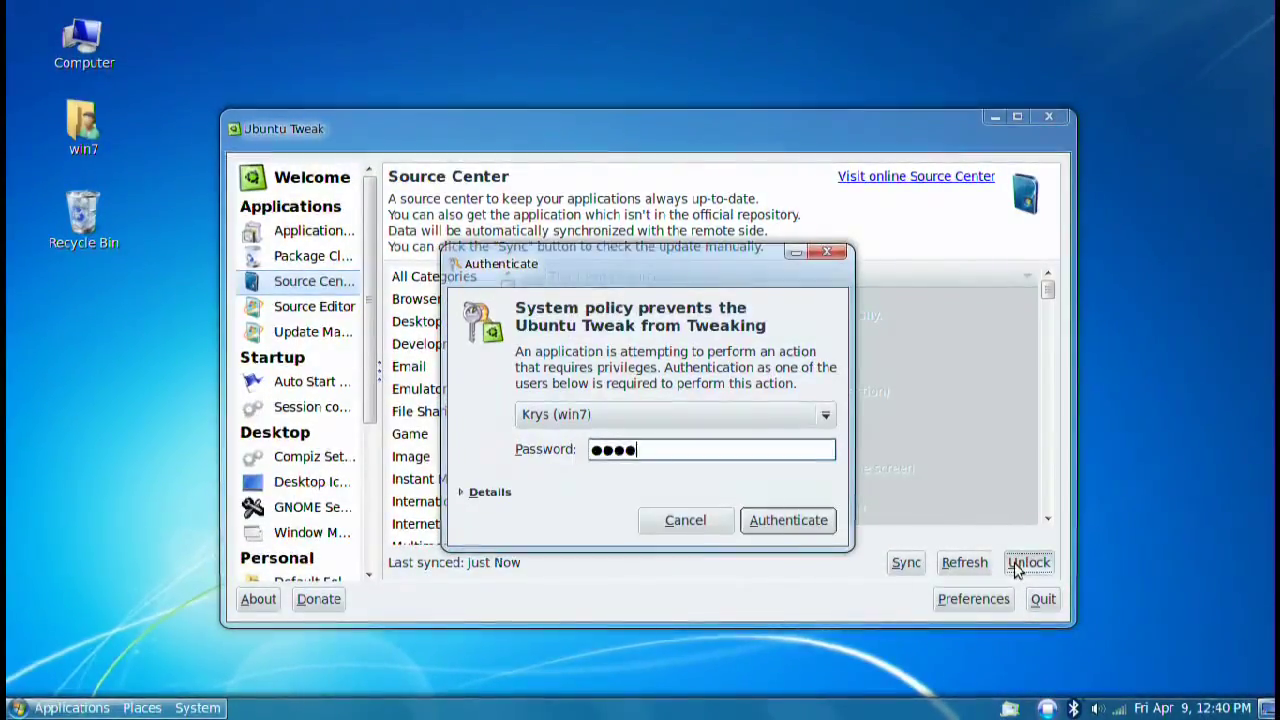
{"action": "key", "text": "Return"}
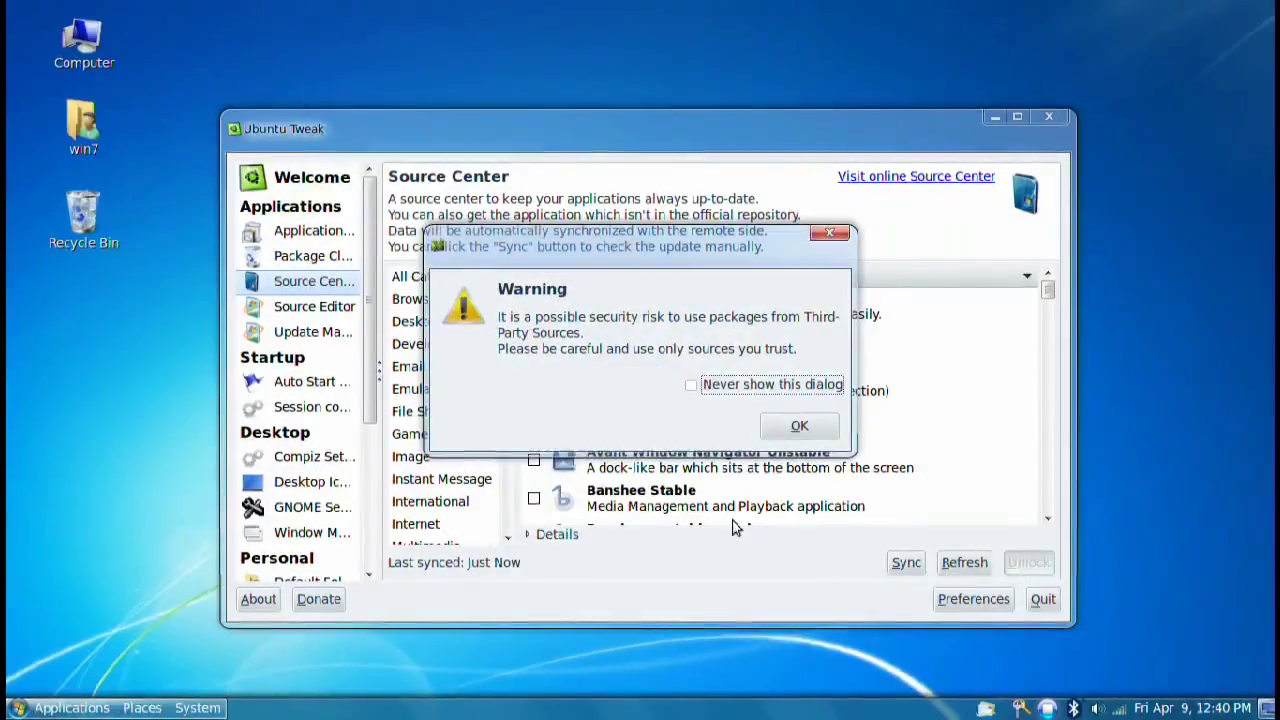
{"action": "left_click", "coordinate": [800, 426]}
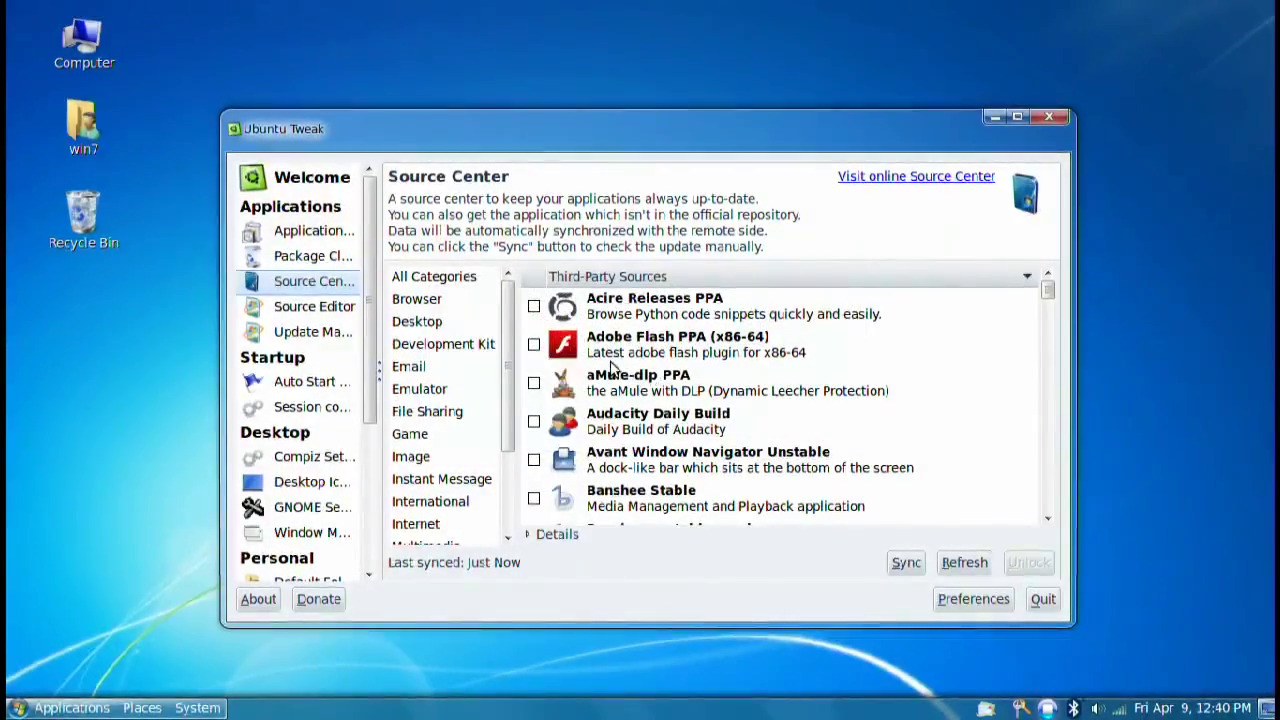
- Search 'dock' and tick the Dockbar (DockbarX) PPA source
{"action": "left_click", "coordinate": [677, 351]}
{"action": "left_click", "coordinate": [677, 376]}
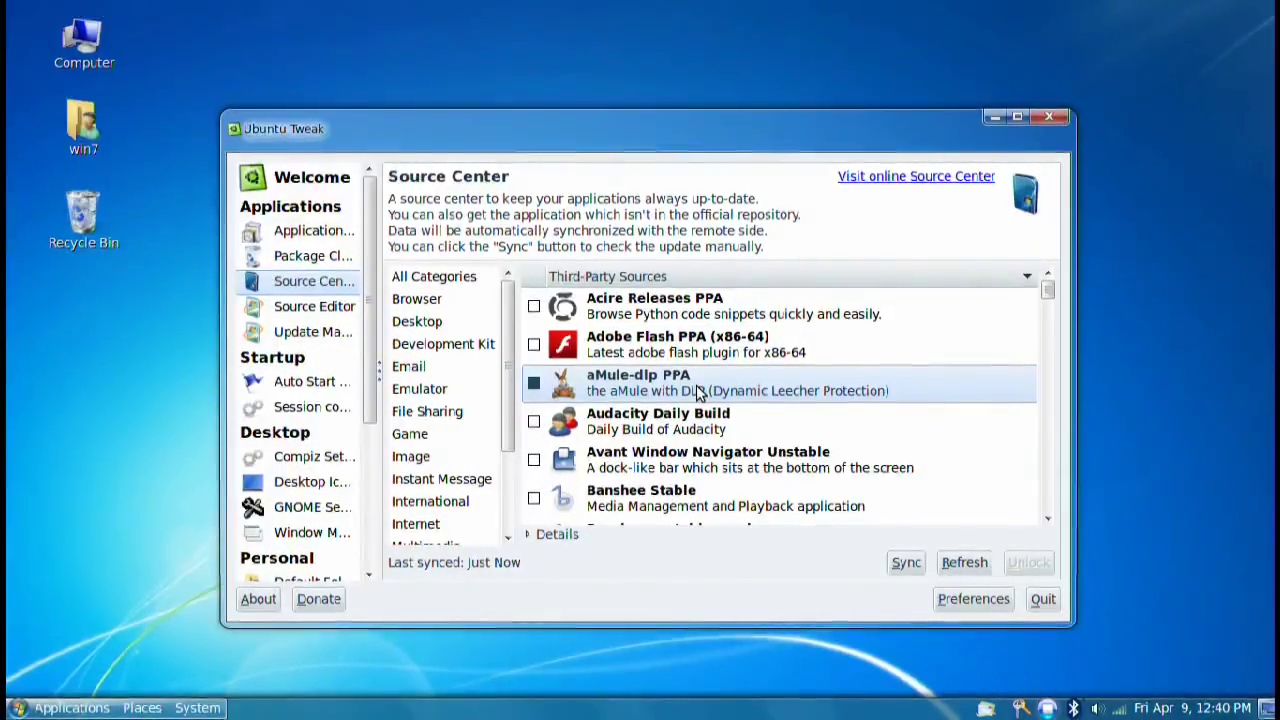
{"action": "type", "text": "dock"}
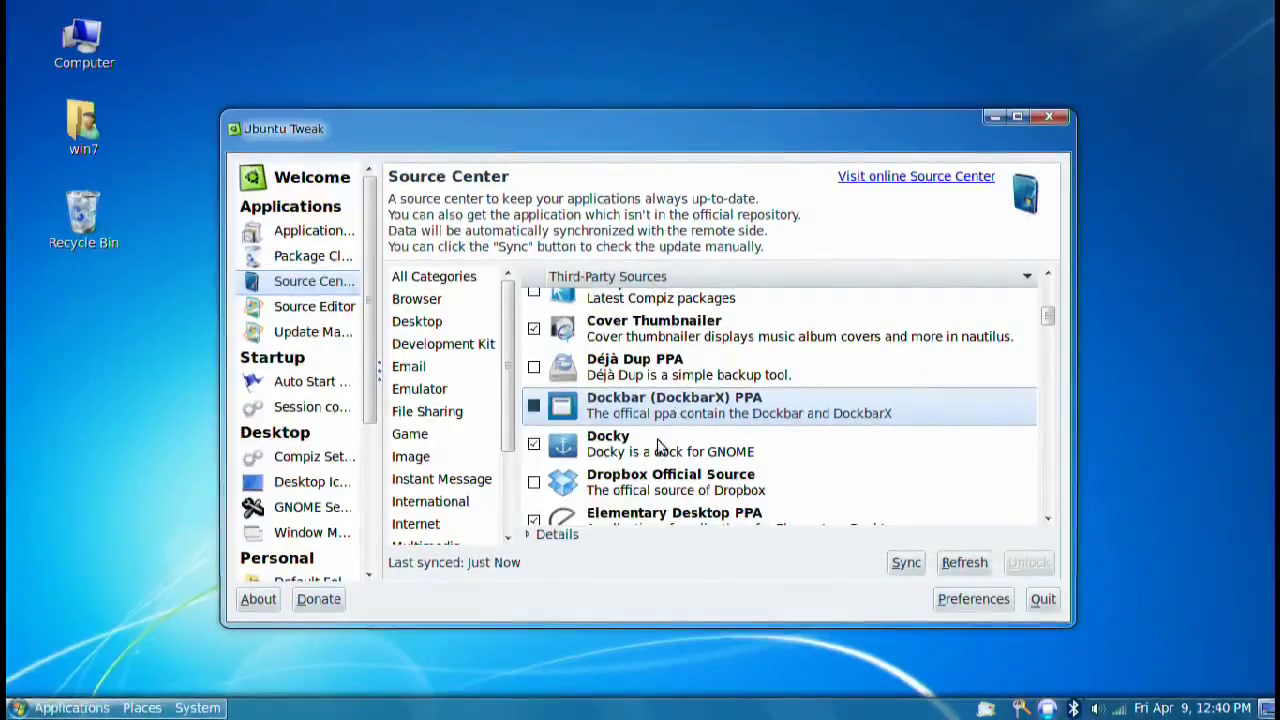
{"action": "left_click", "coordinate": [564, 455]}
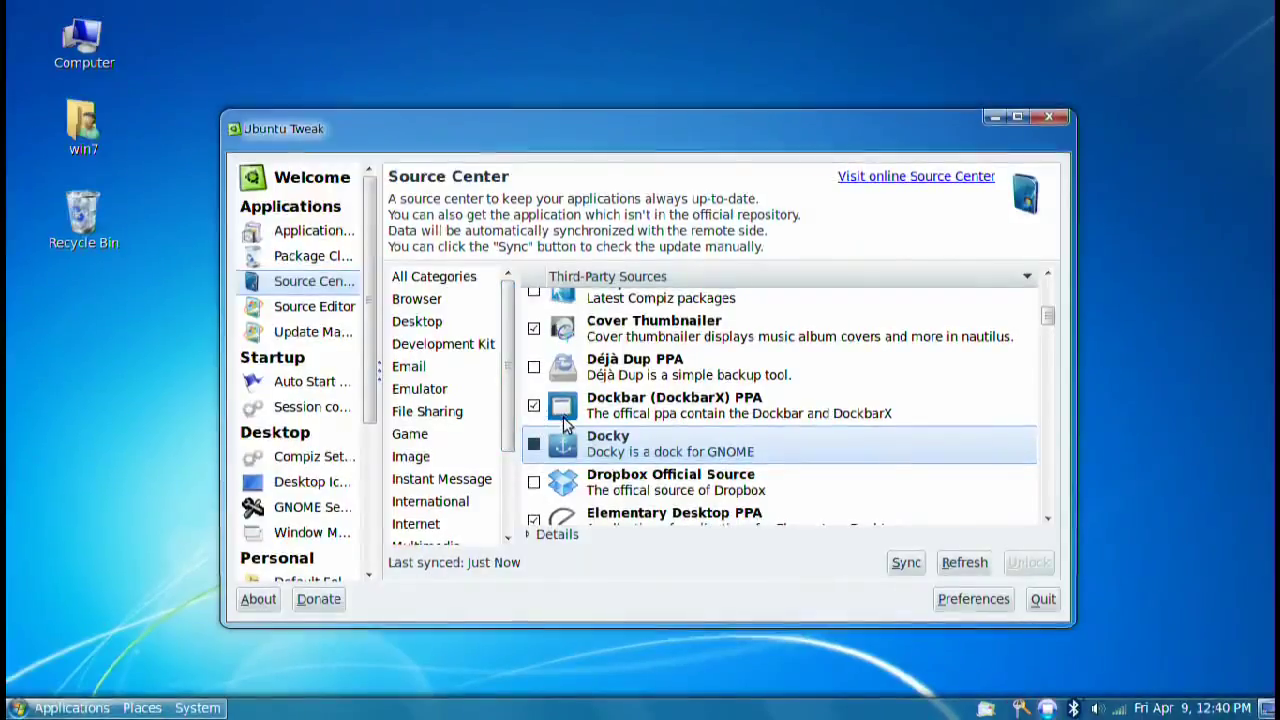
- Update Application Center data, tick the Dockbar package via a 'dock' search, then quit Ubuntu Tweak
{"action": "left_click", "coordinate": [292, 232]}
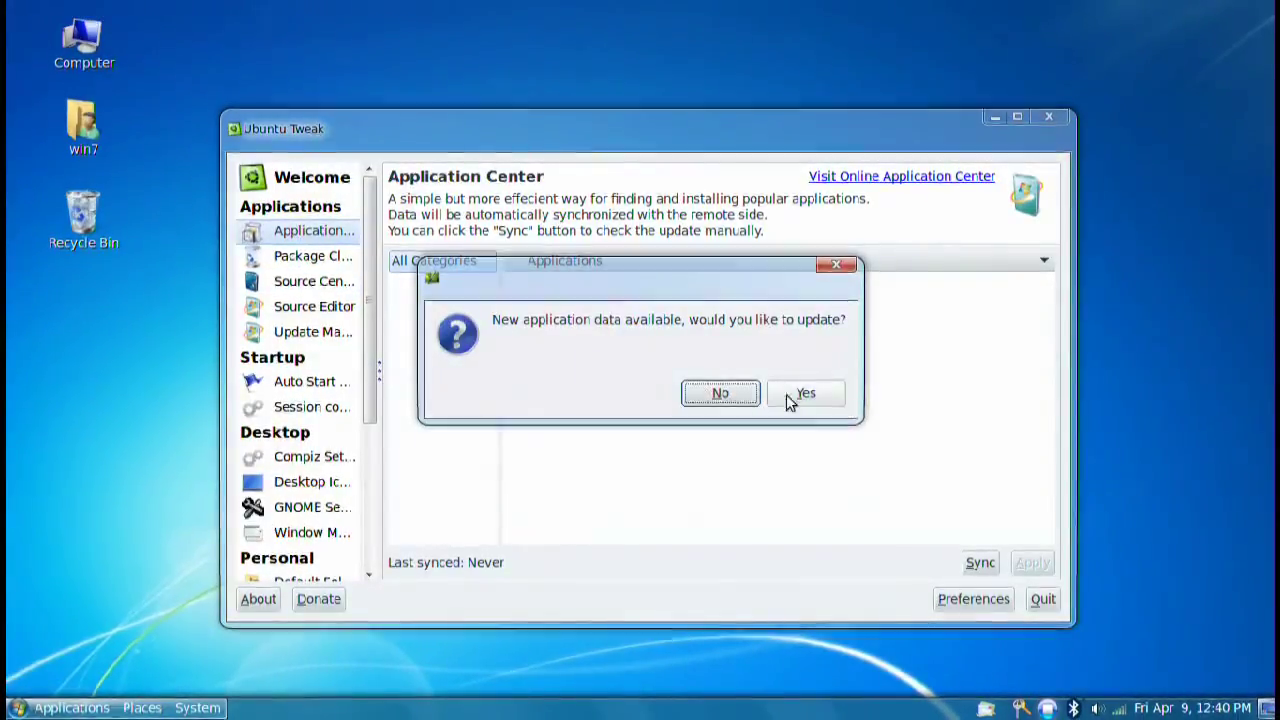
{"action": "left_click", "coordinate": [803, 397]}
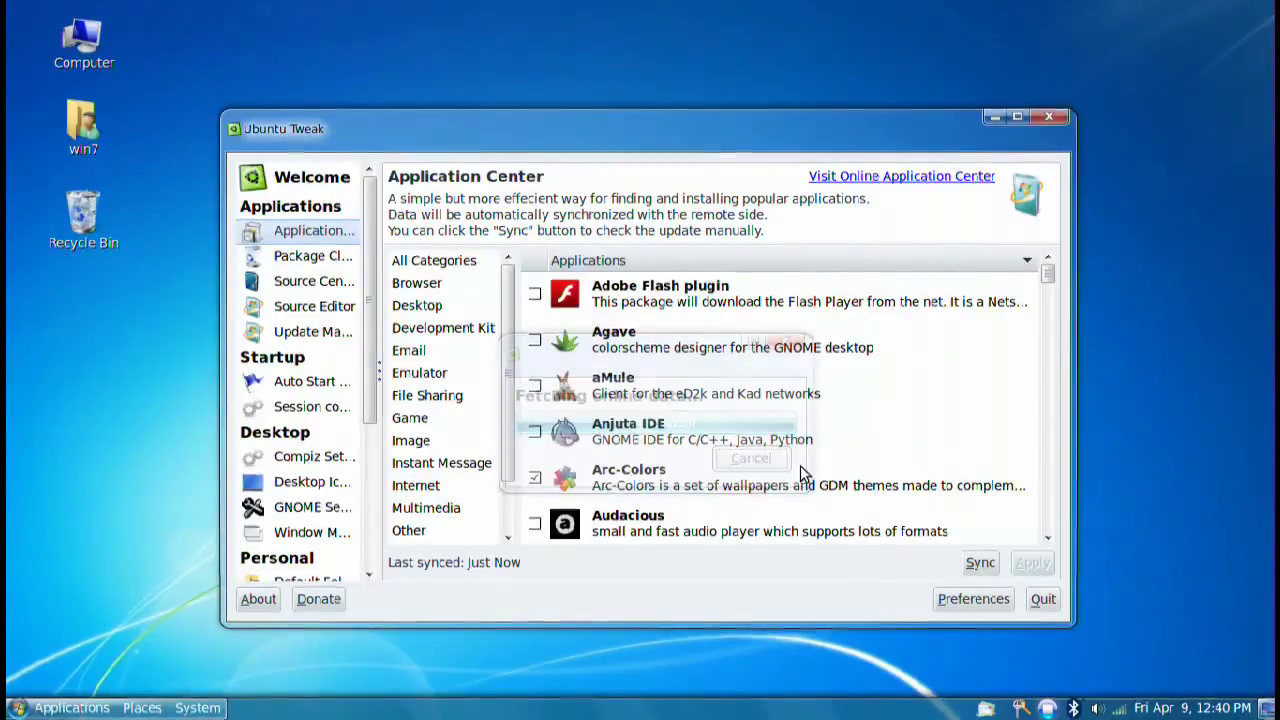
{"action": "left_click", "coordinate": [796, 463]}
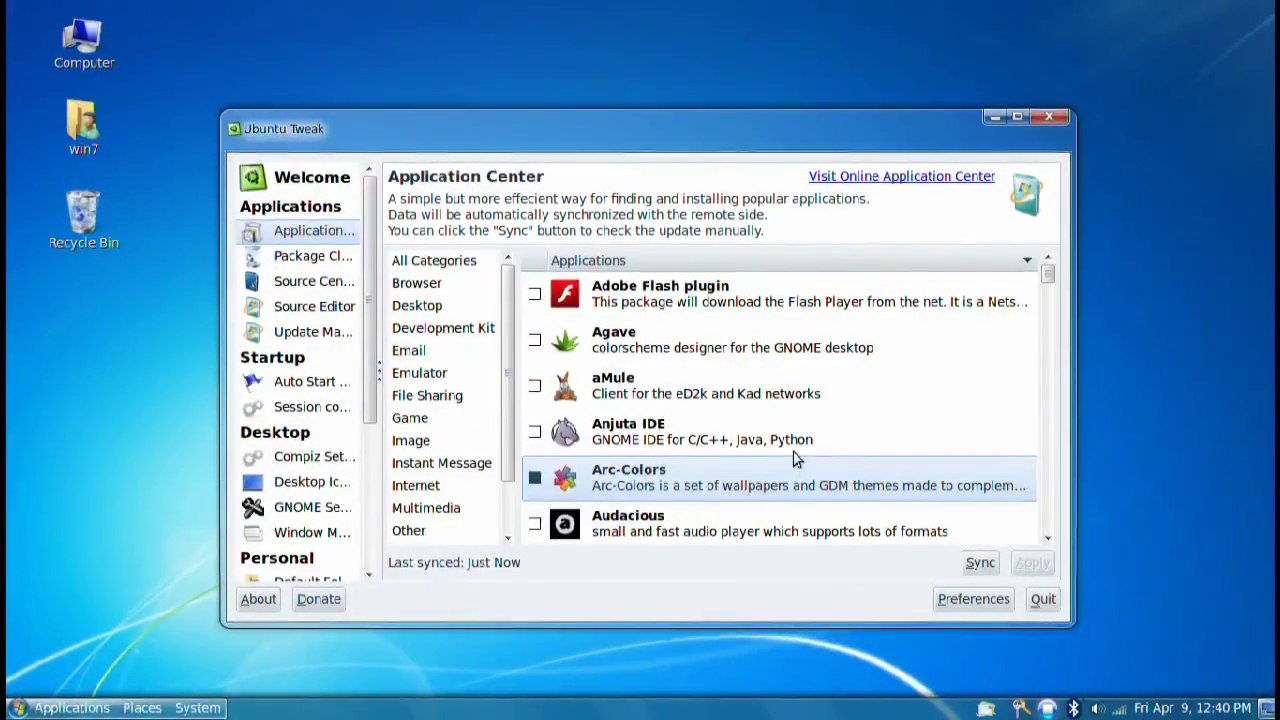
{"action": "type", "text": "dock"}
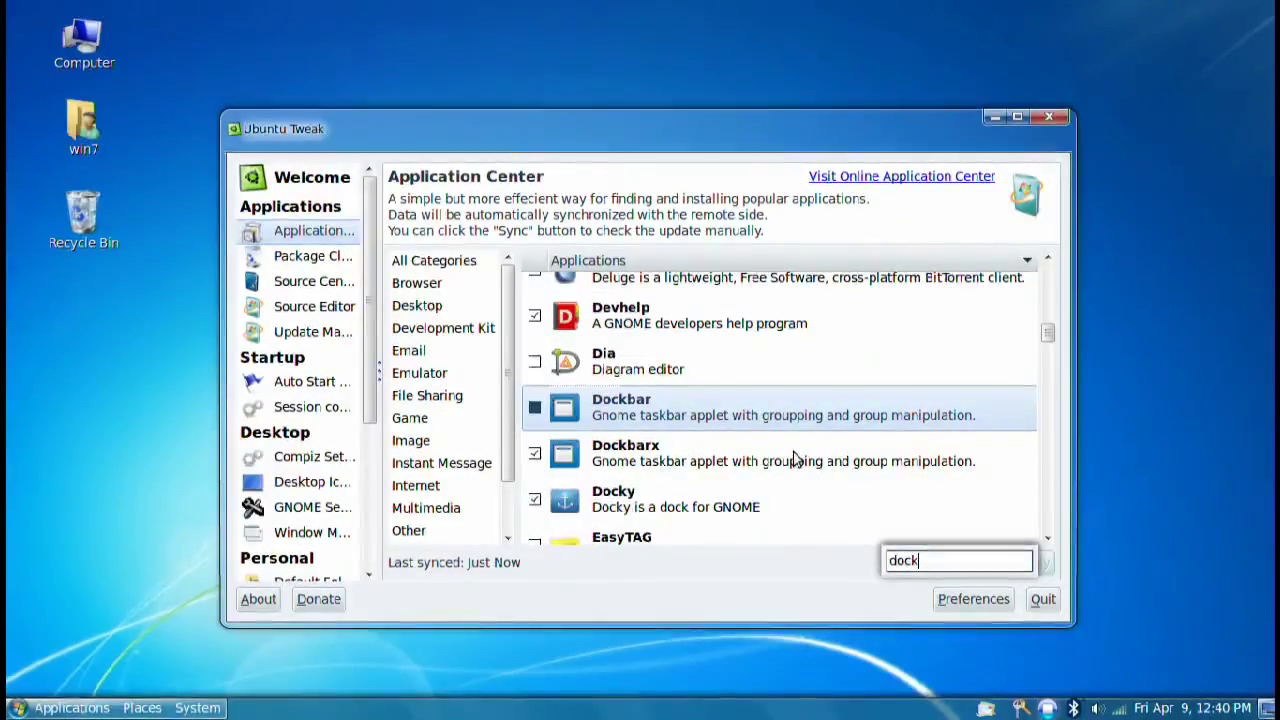
{"action": "left_click", "coordinate": [700, 452]}
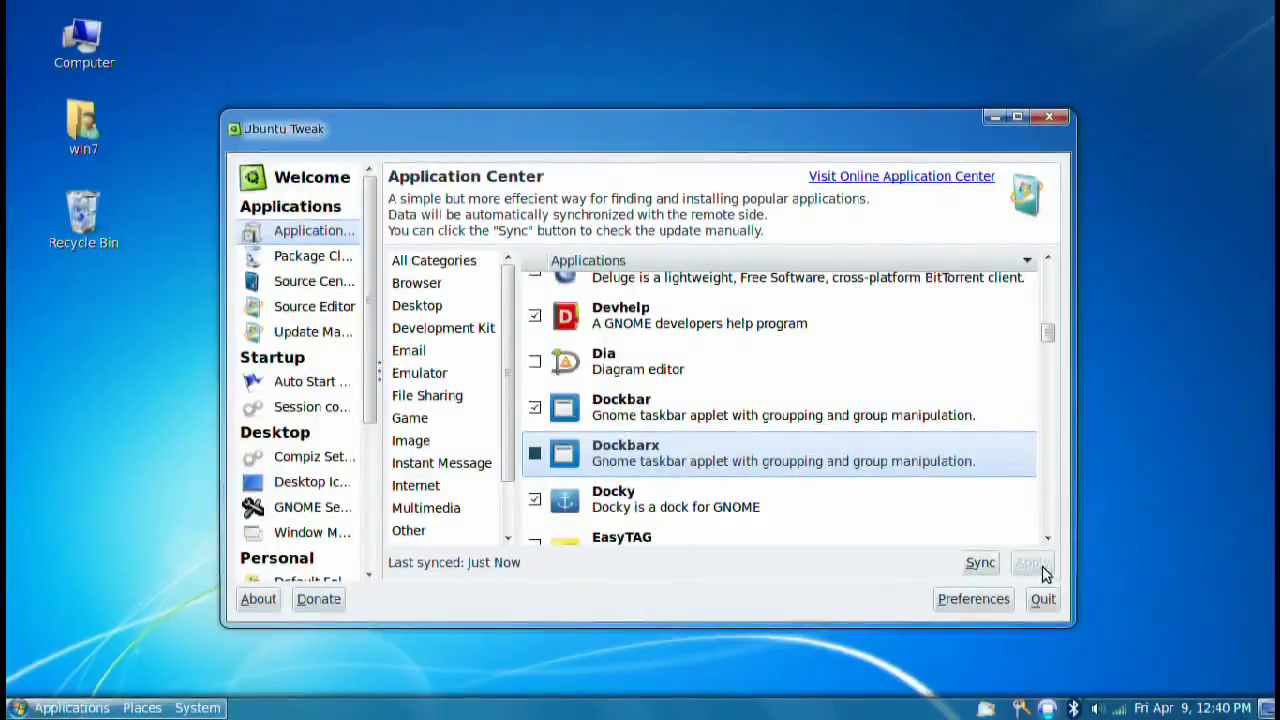
{"action": "left_click", "coordinate": [1042, 600]}
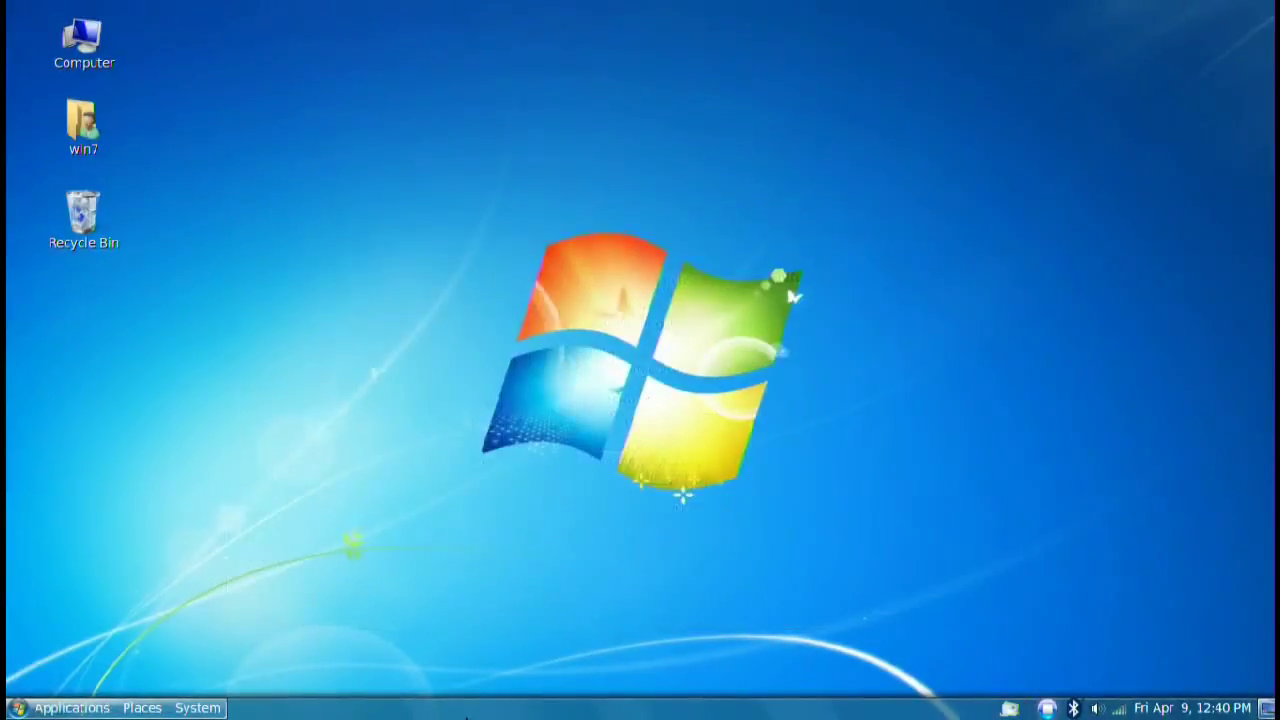
- Add the DockBarX Applet to the bottom panel, found by searching 'dock'
{"action": "right_click", "coordinate": [300, 715]}
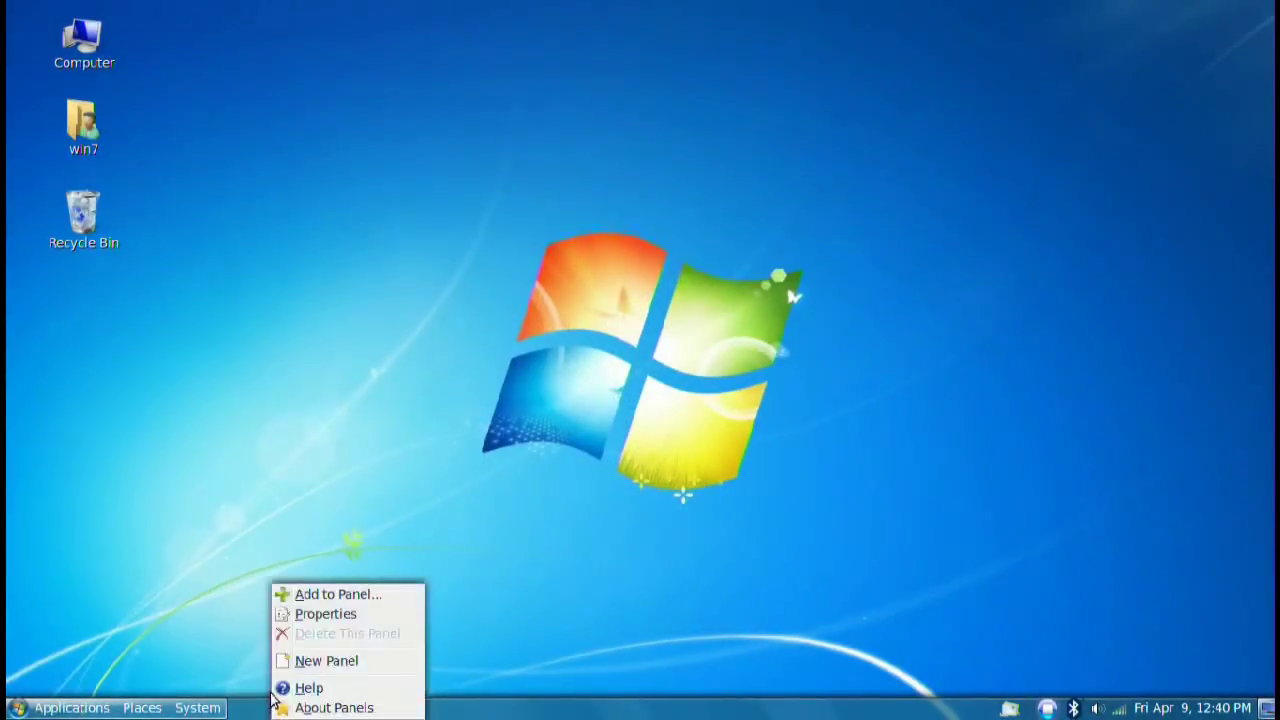
{"action": "left_click", "coordinate": [300, 594]}
{"action": "type", "text": "dock"}
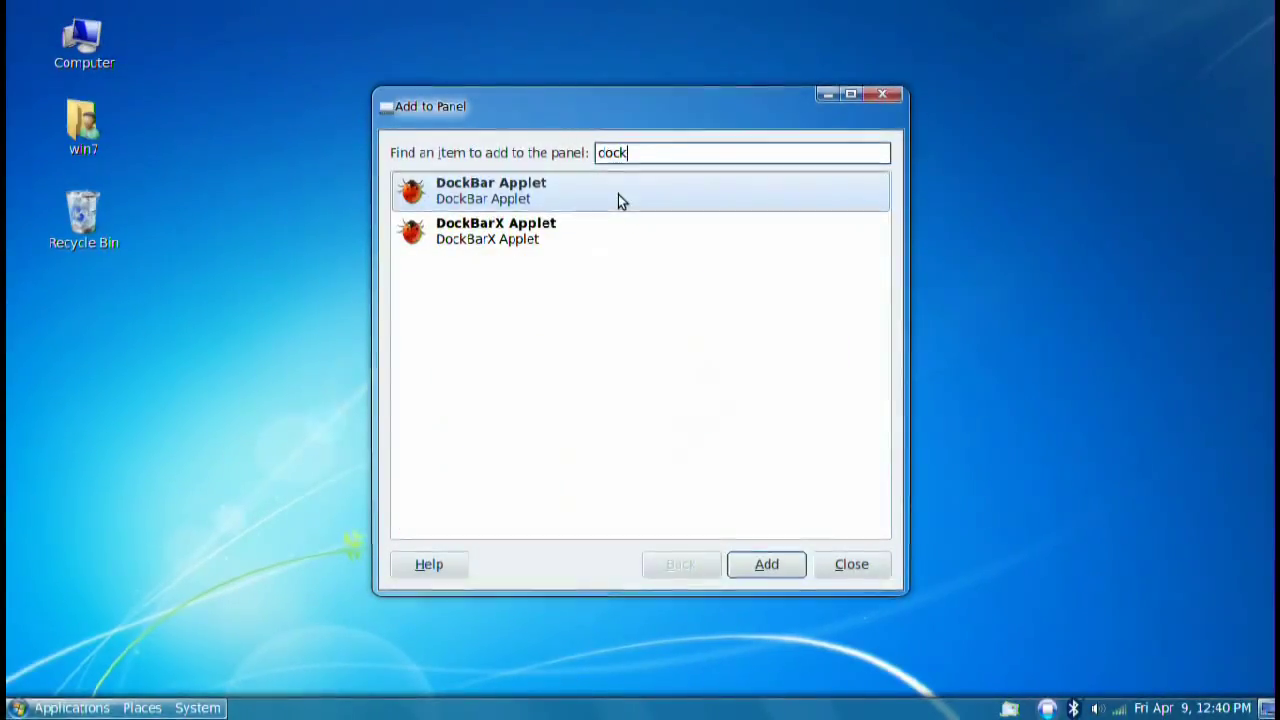
{"action": "left_click", "coordinate": [514, 233]}
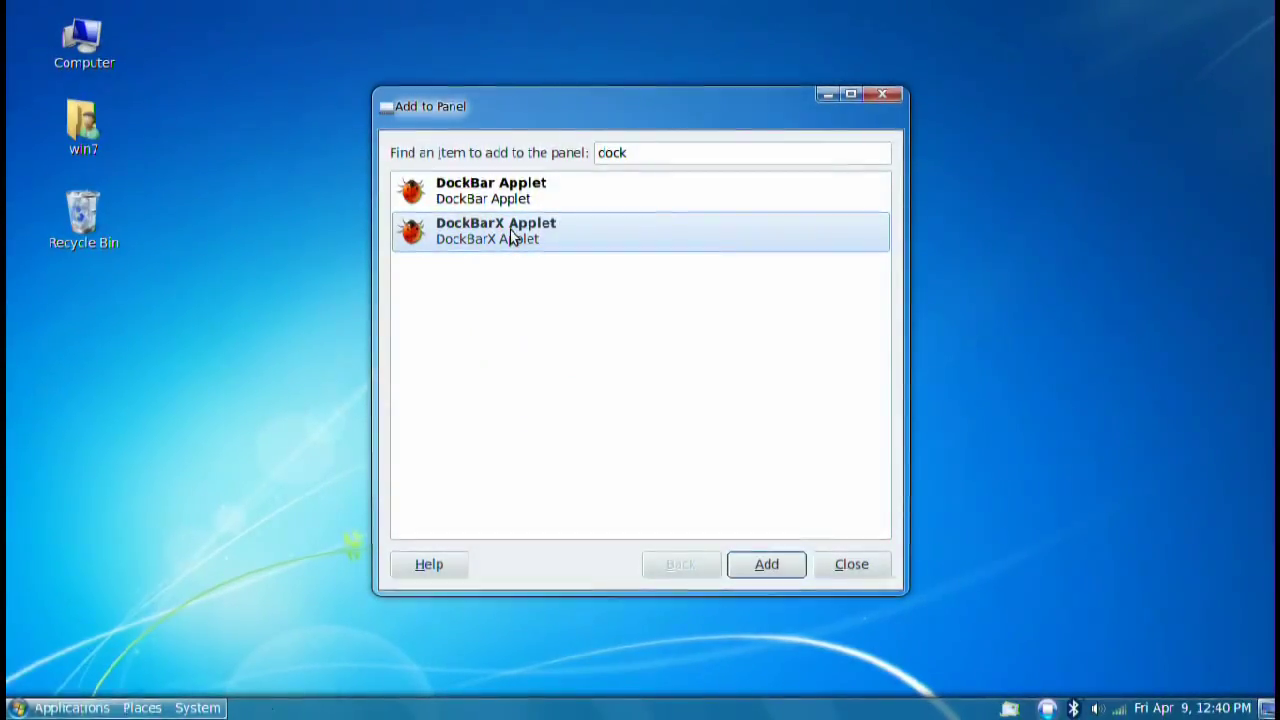
{"action": "left_click", "coordinate": [849, 563]}
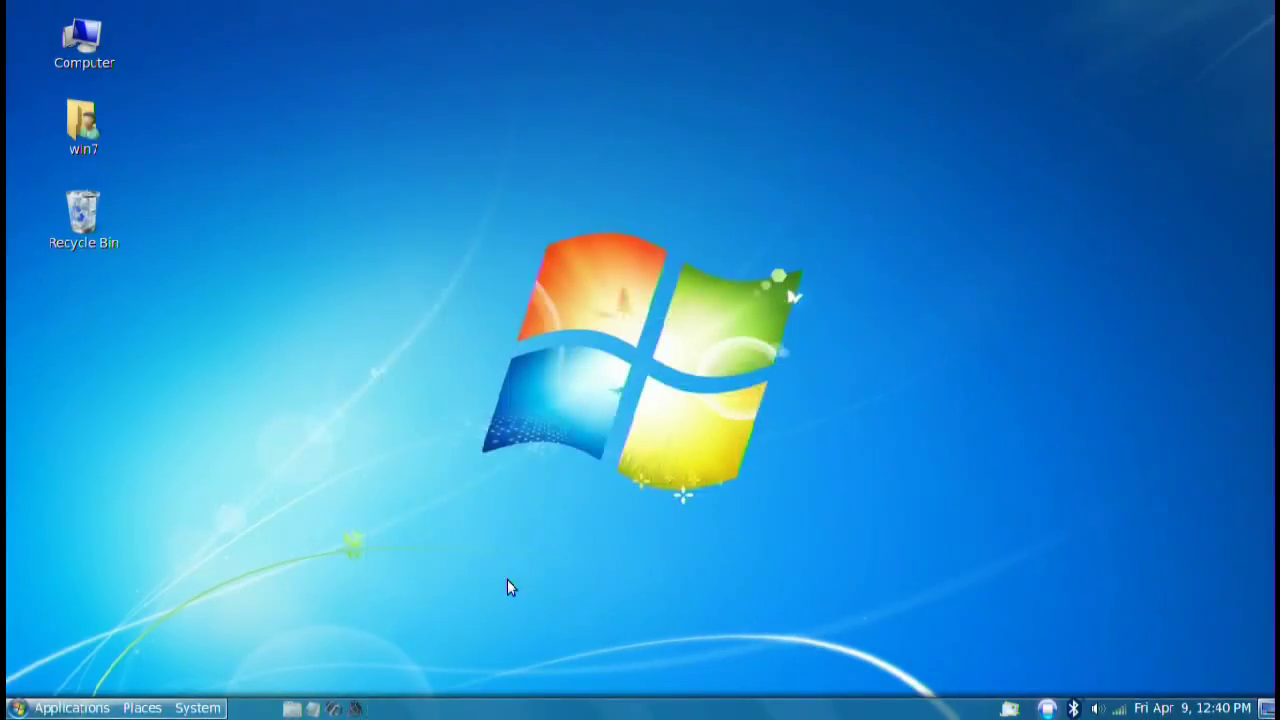
- Move the DockBarX applet left so it sits right beside the main menus
{"action": "right_click", "coordinate": [284, 710]}
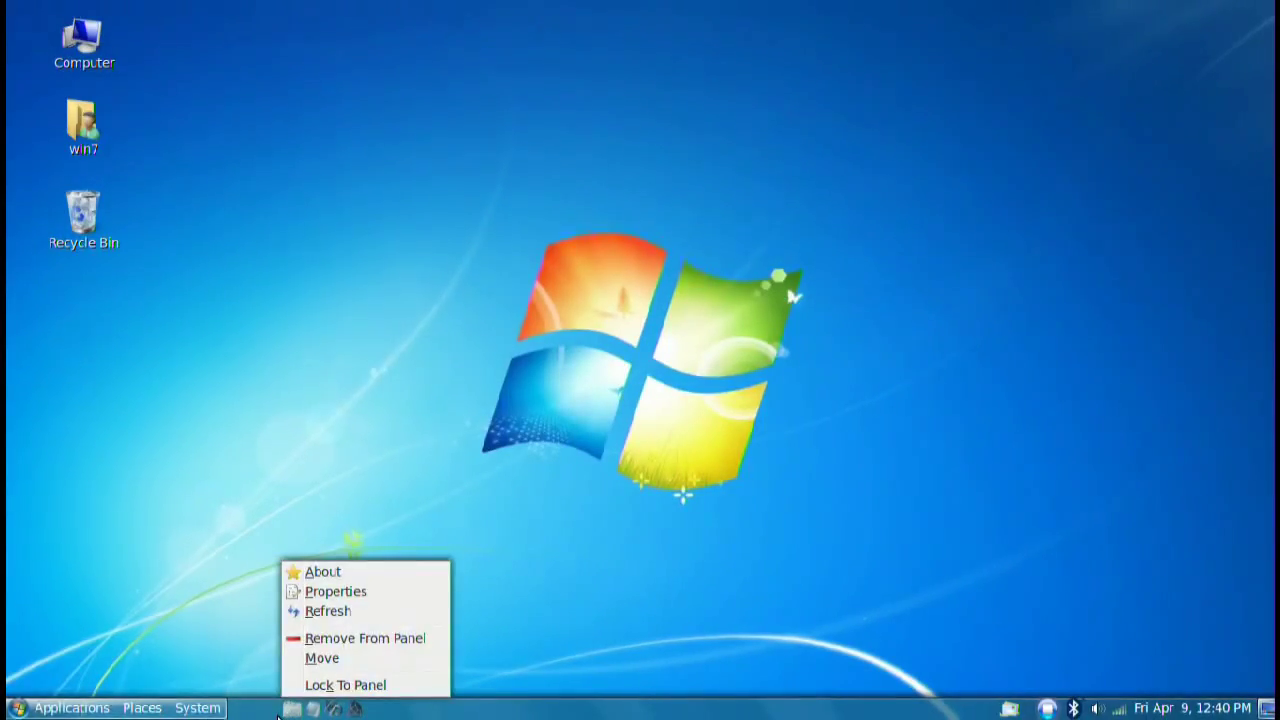
{"action": "left_click_drag", "start_coordinate": [278, 716], "coordinate": [245, 710]}
{"action": "right_click", "coordinate": [235, 712]}
{"action": "key", "text": "Escape"}
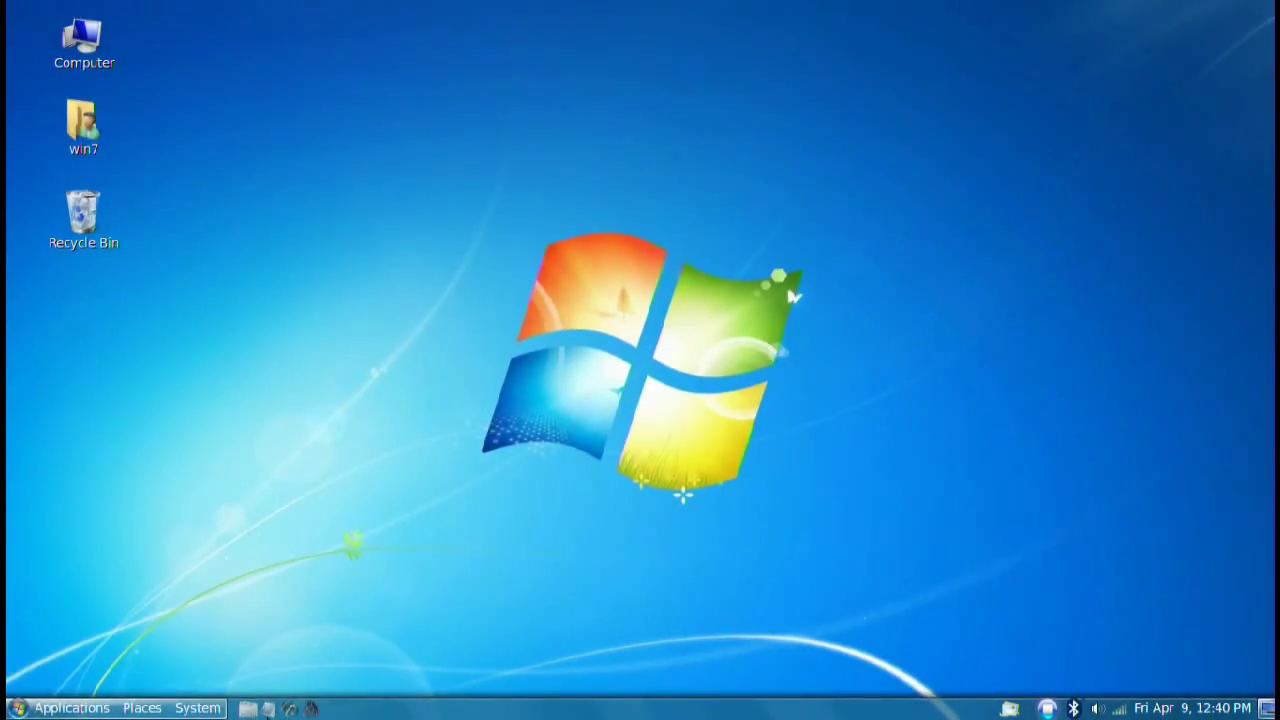
{"action": "right_click", "coordinate": [264, 711]}
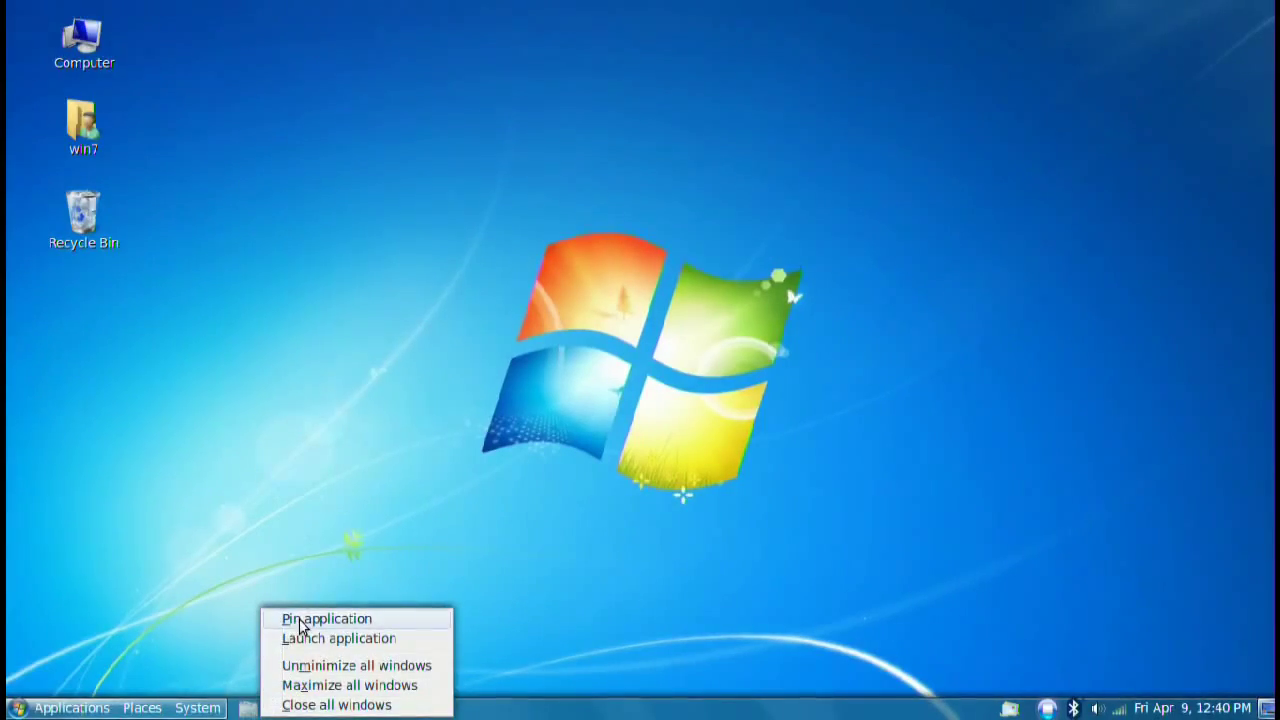
{"action": "left_click", "coordinate": [238, 610]}
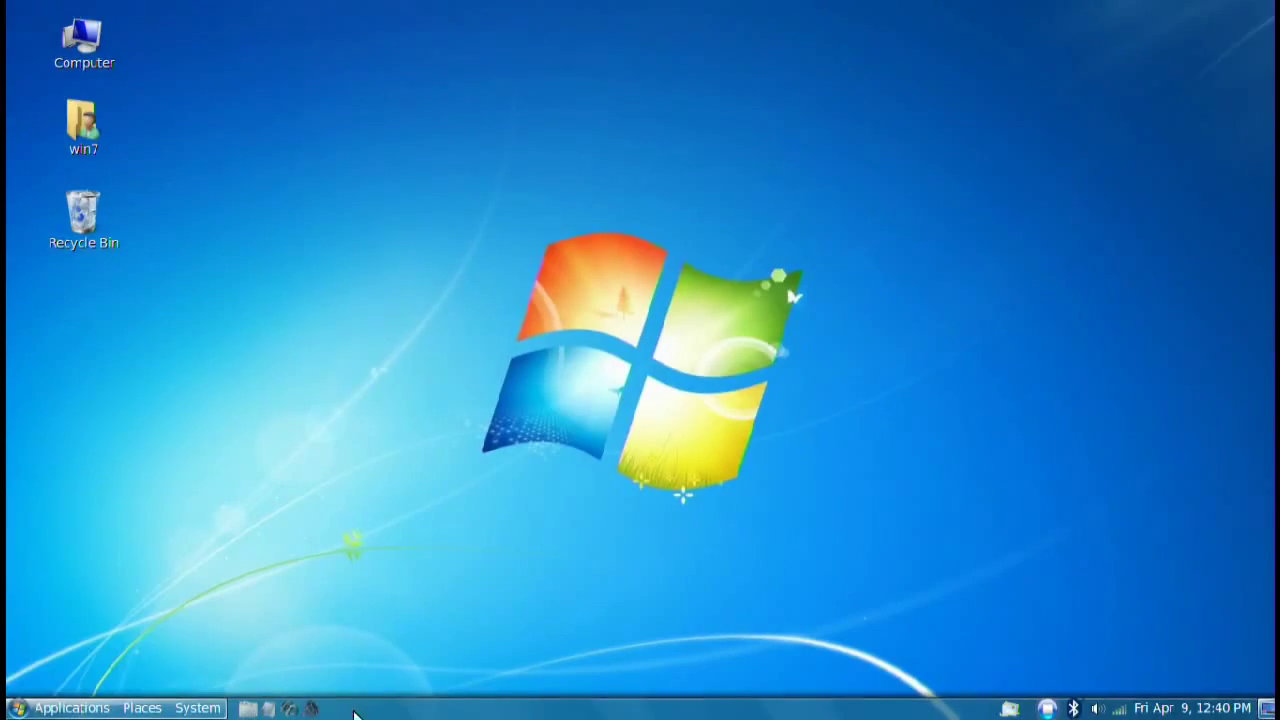
{"action": "right_click", "coordinate": [422, 711]}
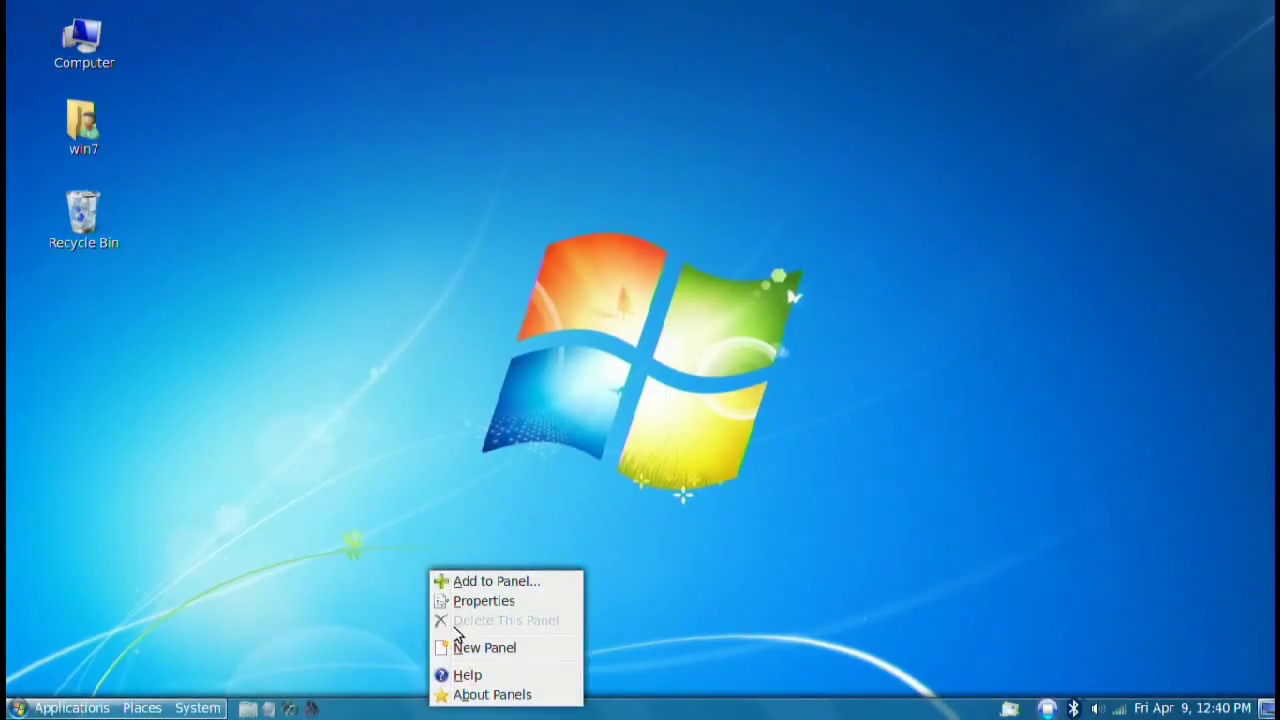
- Raise the bottom panel's Size from 24 to about 42 pixels in Panel Properties
{"action": "left_click", "coordinate": [483, 601]}
{"action": "left_click", "coordinate": [683, 349]}
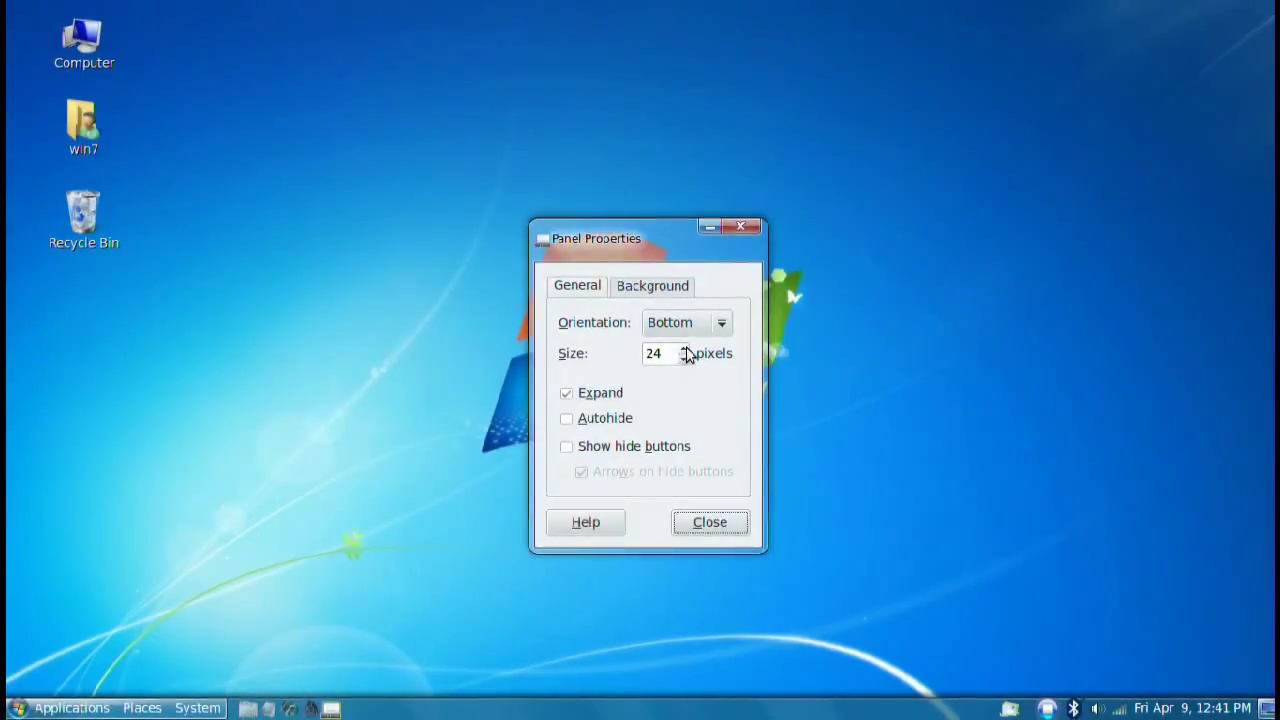
{"action": "left_click", "coordinate": [683, 349]}
{"action": "left_click", "coordinate": [683, 349]}
{"action": "left_click", "coordinate": [683, 349]}
{"action": "left_click", "coordinate": [683, 349]}
{"action": "left_click", "coordinate": [683, 349]}
{"action": "left_click", "coordinate": [683, 349]}
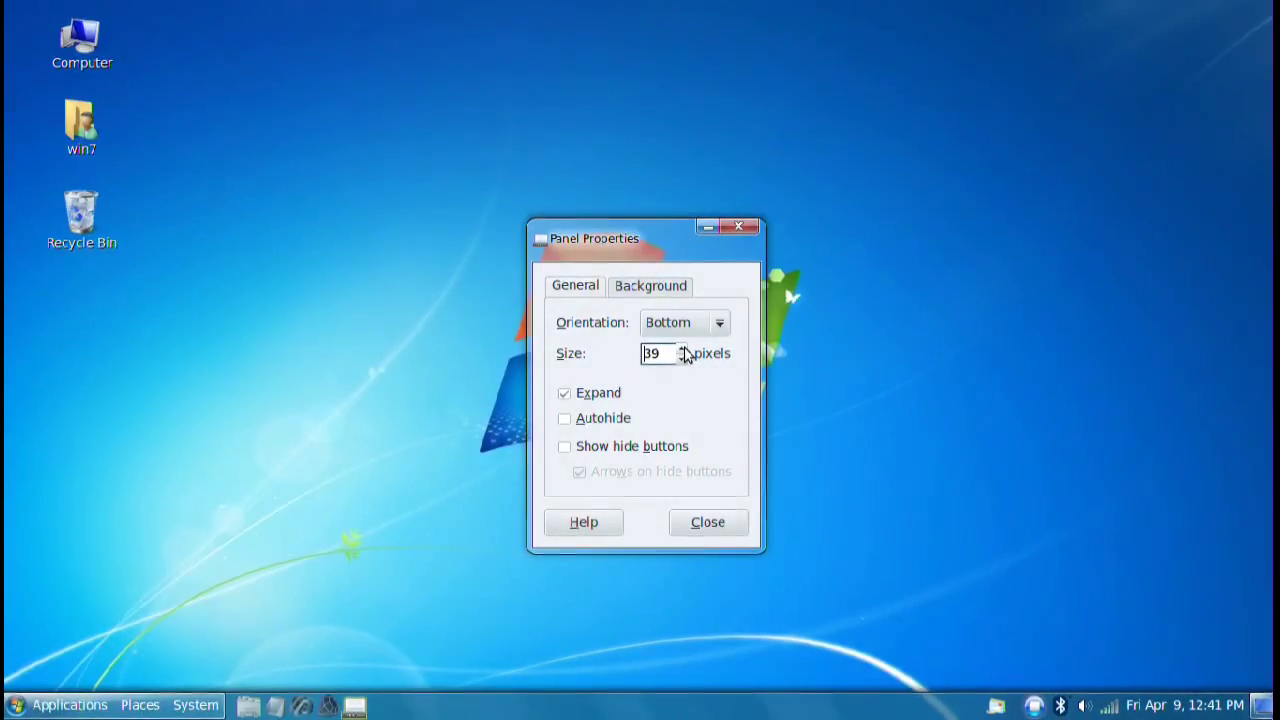
{"action": "left_click", "coordinate": [683, 349]}
{"action": "left_click", "coordinate": [683, 349]}
{"action": "left_click", "coordinate": [683, 349]}
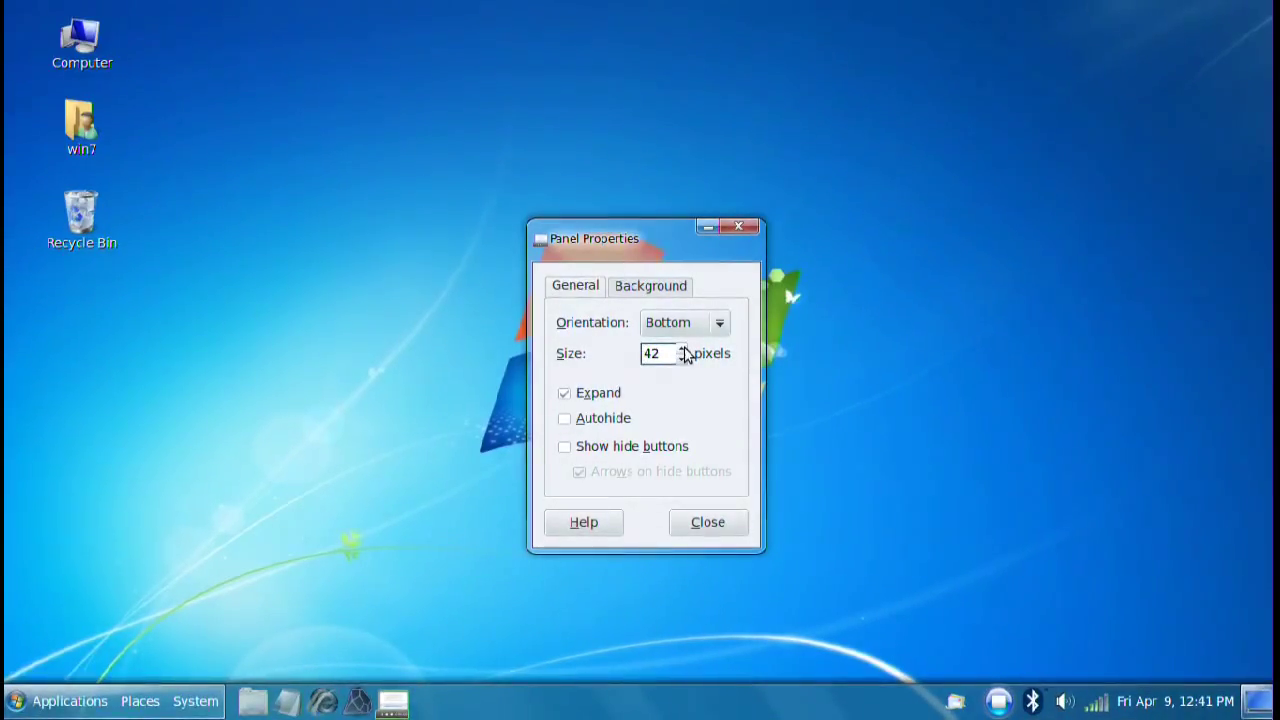
{"action": "left_click", "coordinate": [709, 527]}
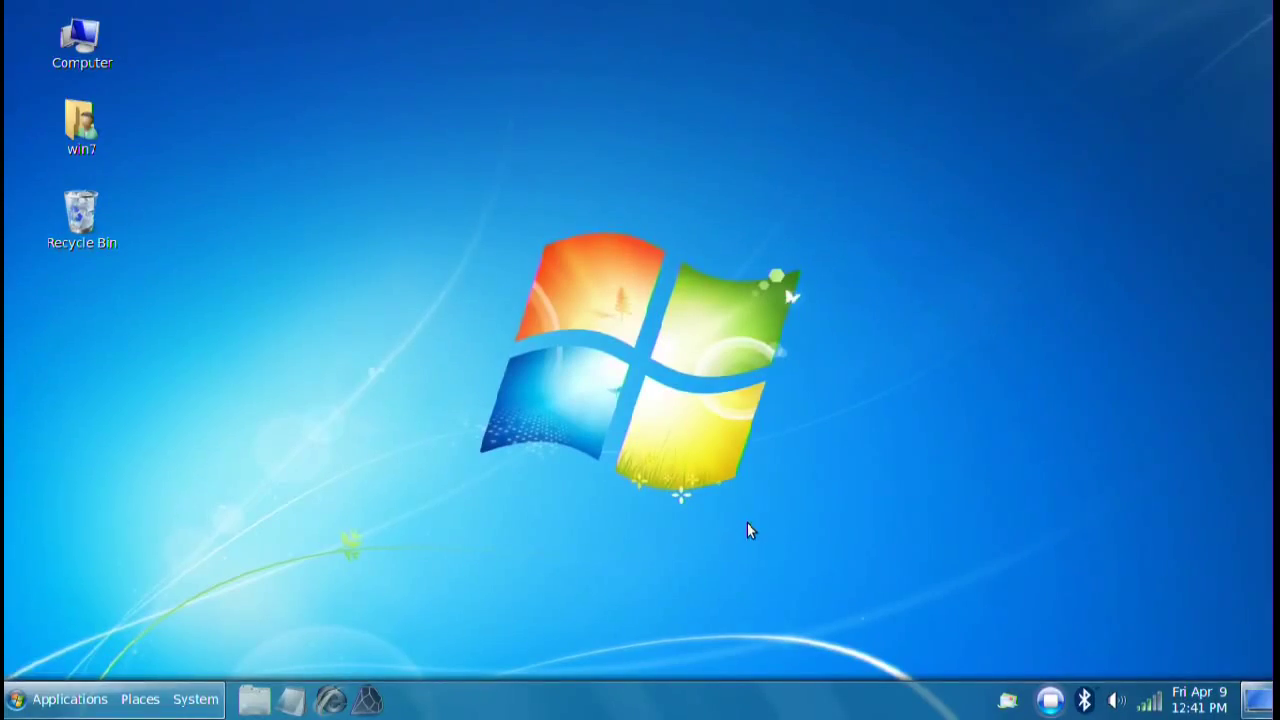
- Lower the panel Size slightly, to about 39 pixels
{"action": "right_click", "coordinate": [405, 707]}
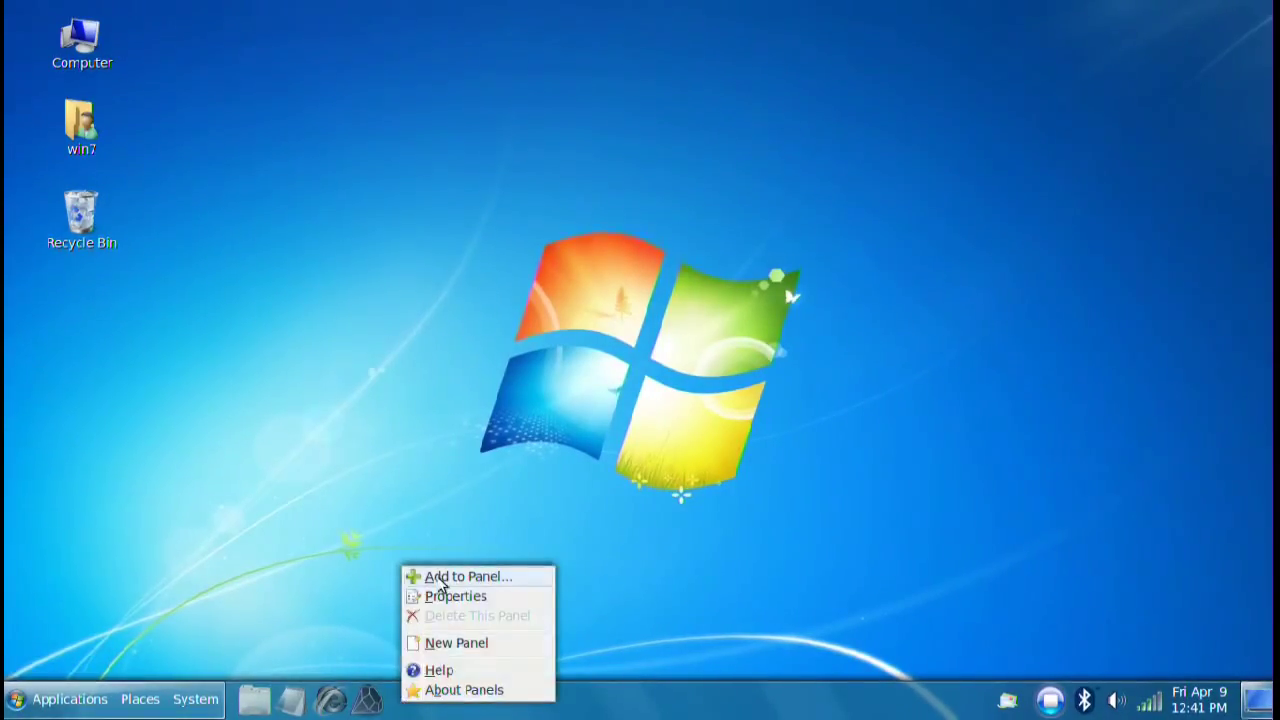
{"action": "left_click", "coordinate": [446, 597]}
{"action": "left_click", "coordinate": [683, 359]}
{"action": "left_click", "coordinate": [683, 359]}
{"action": "left_click", "coordinate": [683, 359]}
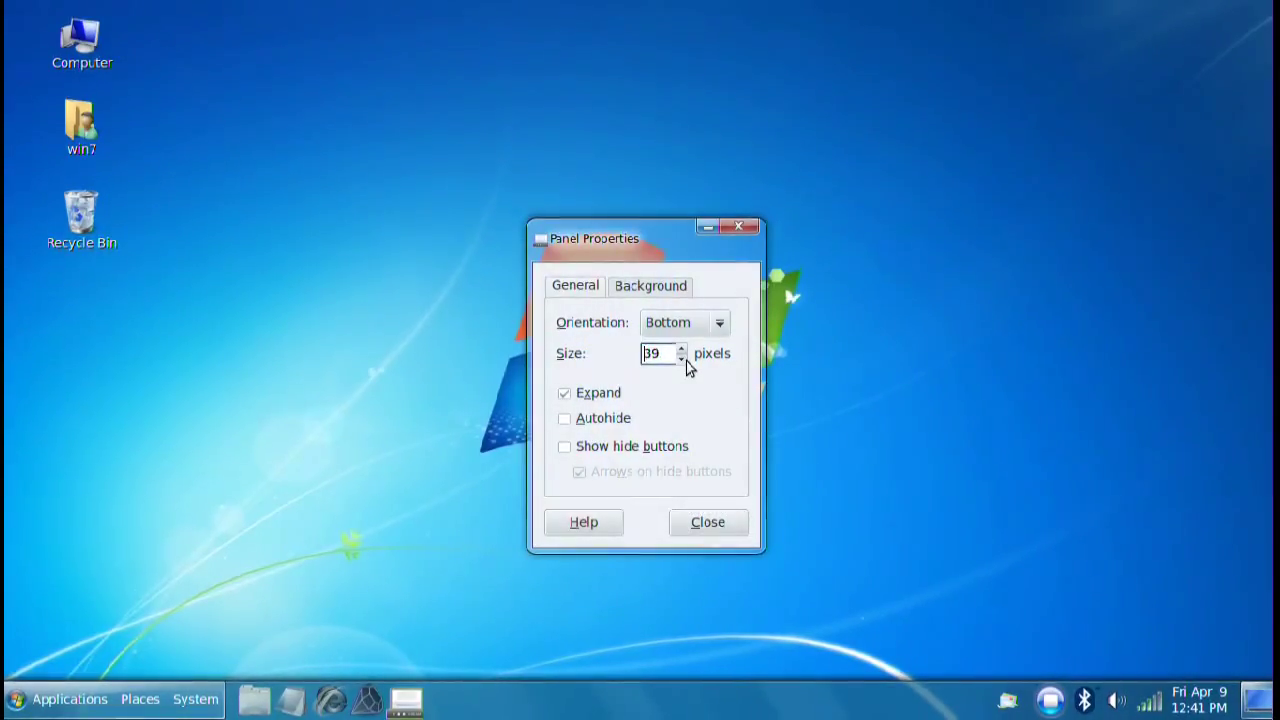
{"action": "left_click", "coordinate": [683, 359]}
{"action": "left_click", "coordinate": [683, 359]}
{"action": "left_click", "coordinate": [705, 522]}
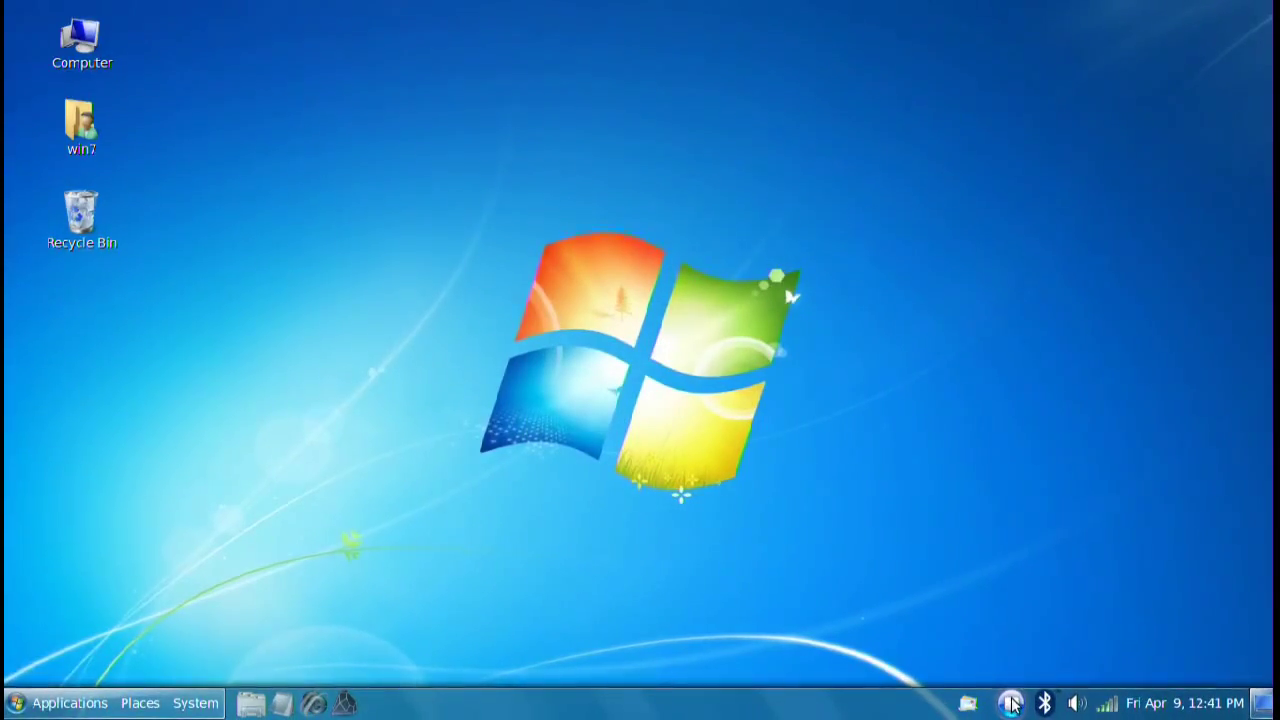
{"action": "left_click", "coordinate": [145, 703]}
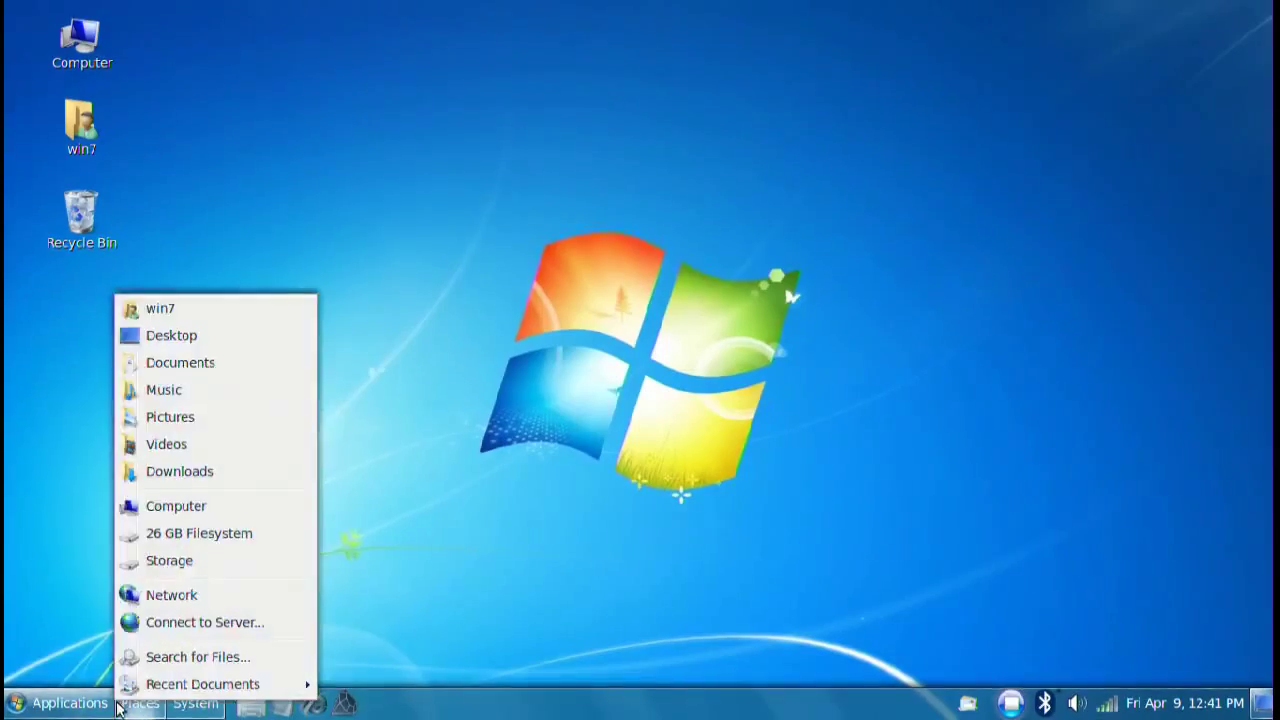
{"action": "mouse_move", "coordinate": [184, 712]}
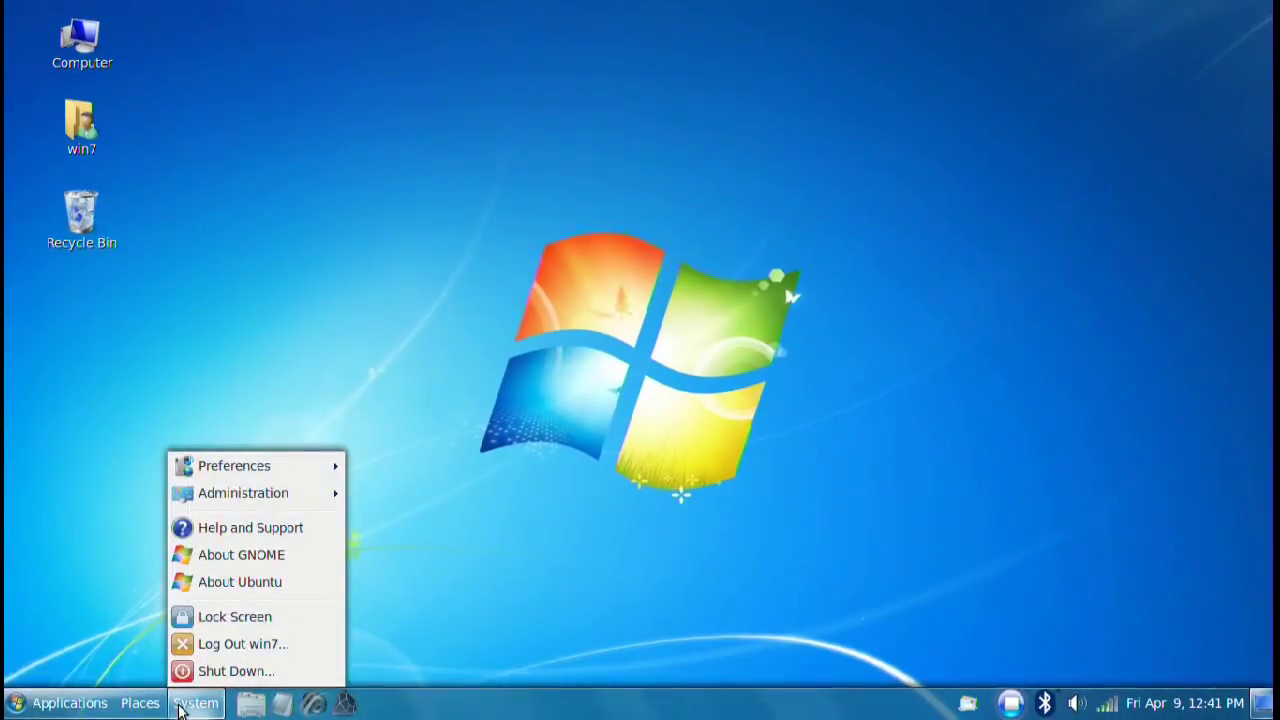
{"action": "left_click", "coordinate": [94, 705]}
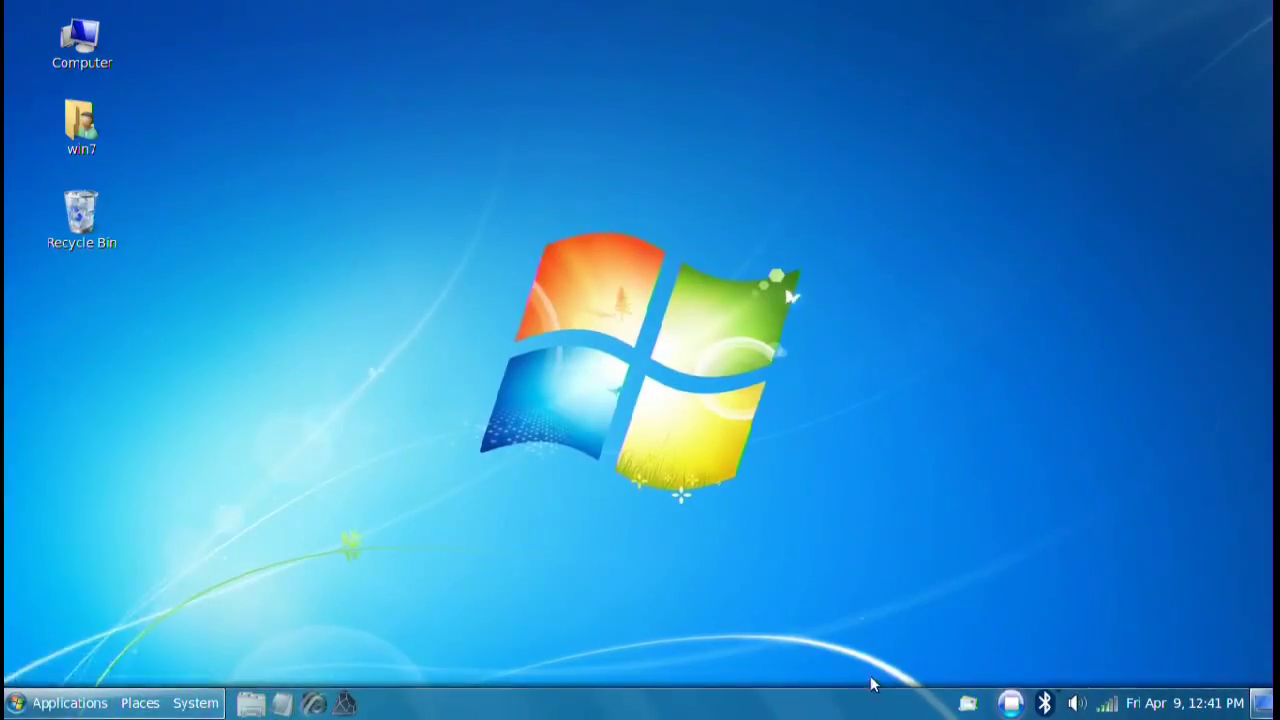